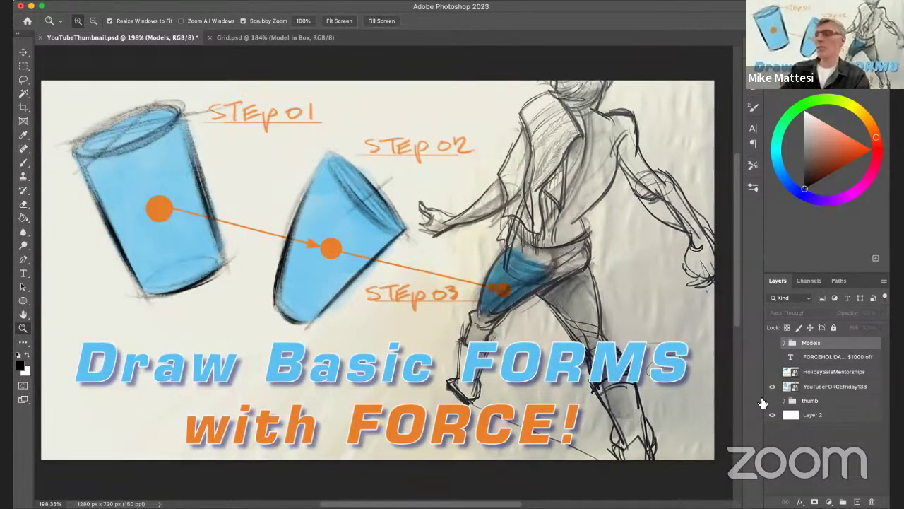
Step: Hide YouTubeFORCEfriday138, show HolidaySaleMentorships and the FORCEHOLIDAY discount text layer one at a time, and hide both again
click(773, 387)
click(772, 372)
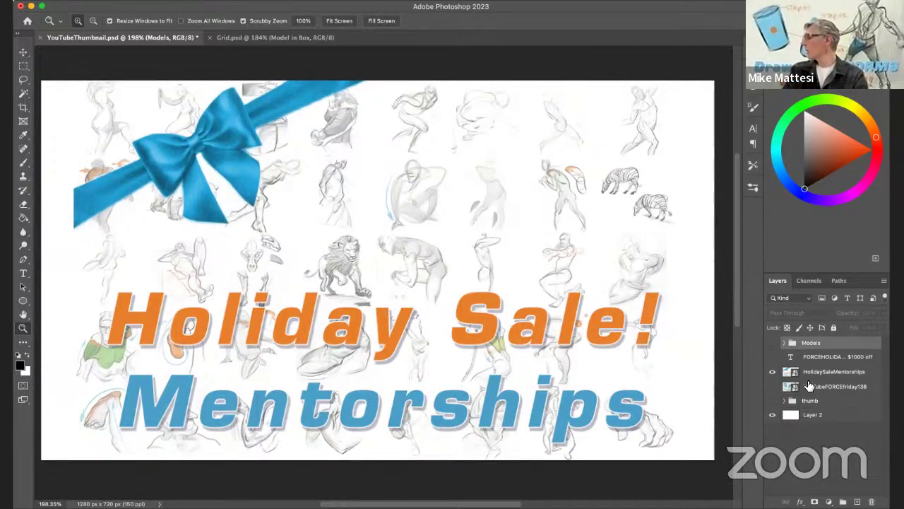
click(772, 373)
click(772, 357)
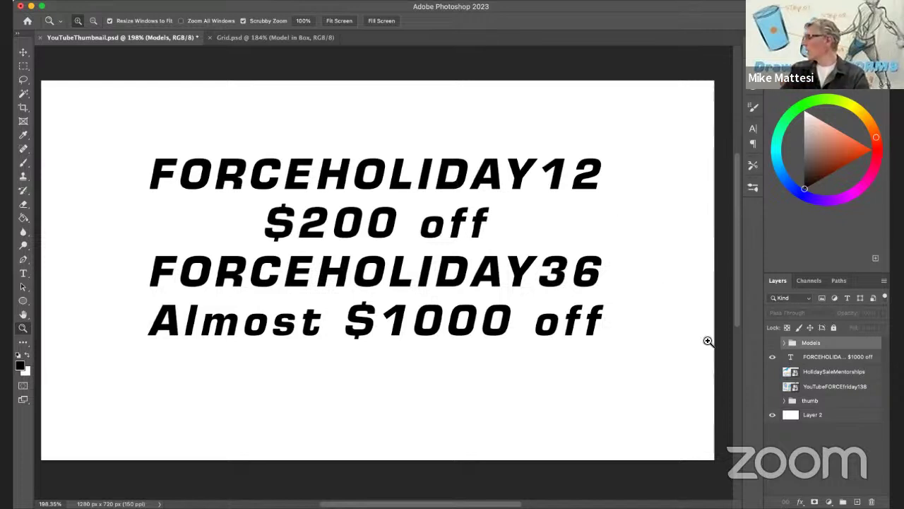
click(773, 358)
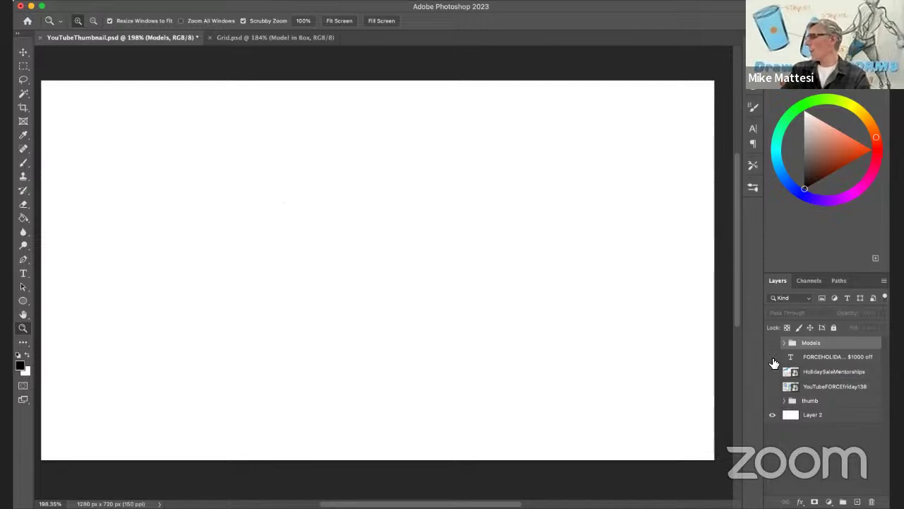
Step: Switch to the Grid.psd document and add a new empty layer directly above the Grid layer
click(316, 40)
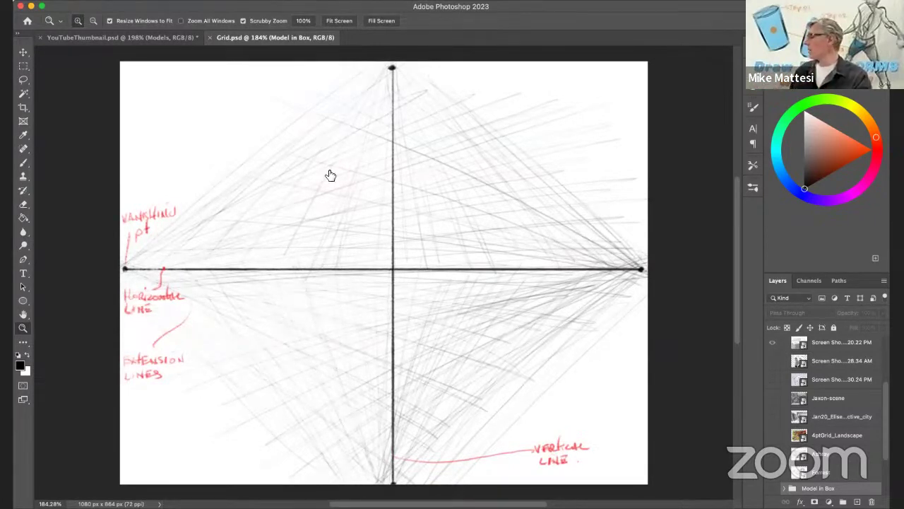
scroll(864, 444, down, 3)
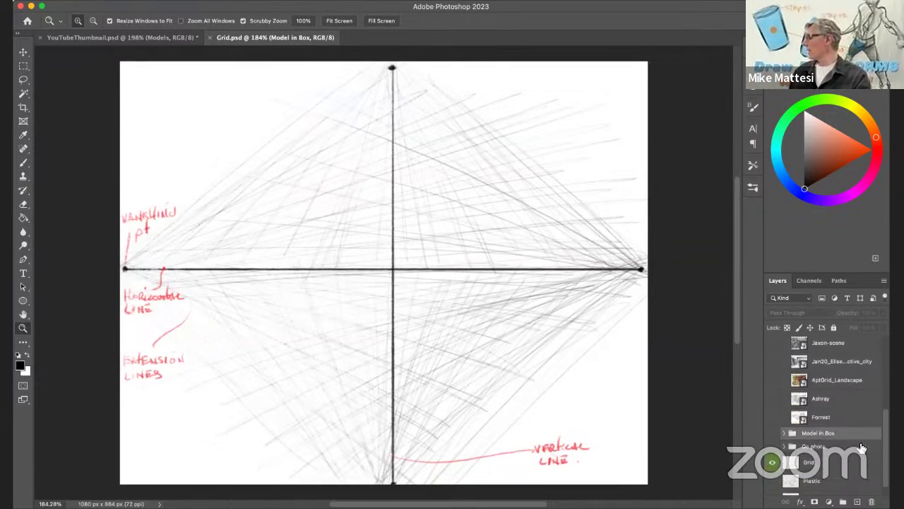
click(847, 465)
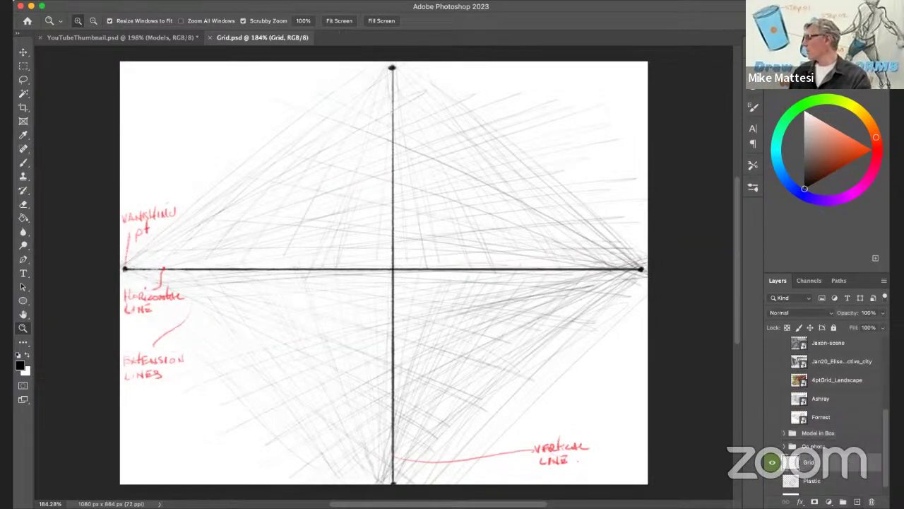
click(857, 502)
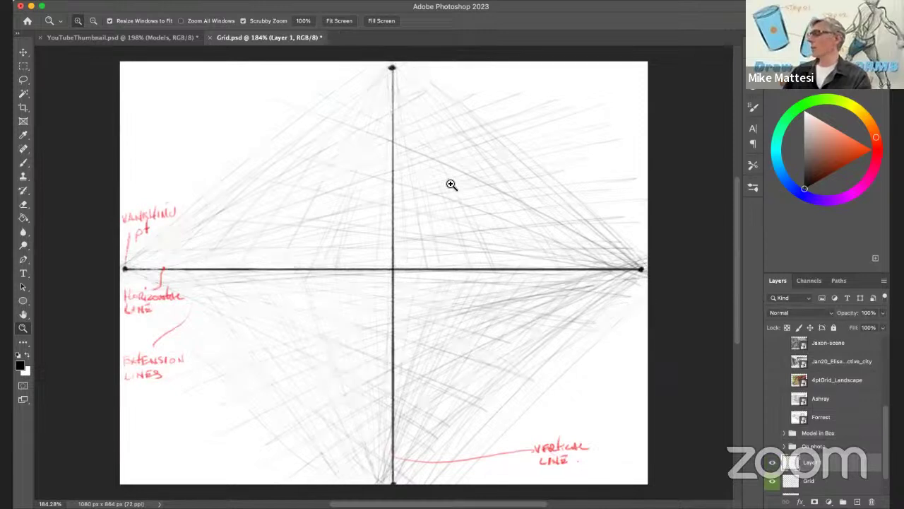
Step: With a black brush at size 170, draw a large circle across the grid and a small circle around its centre
key(b)
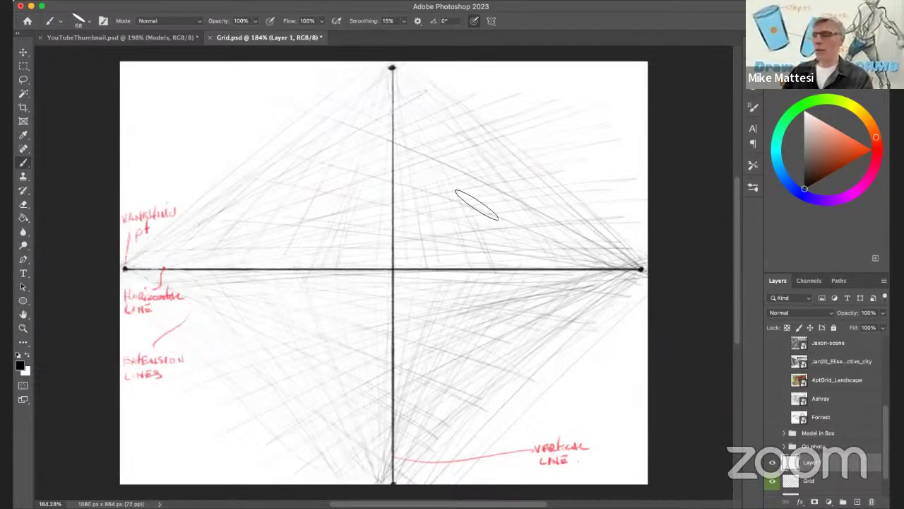
drag(475, 206, 545, 207)
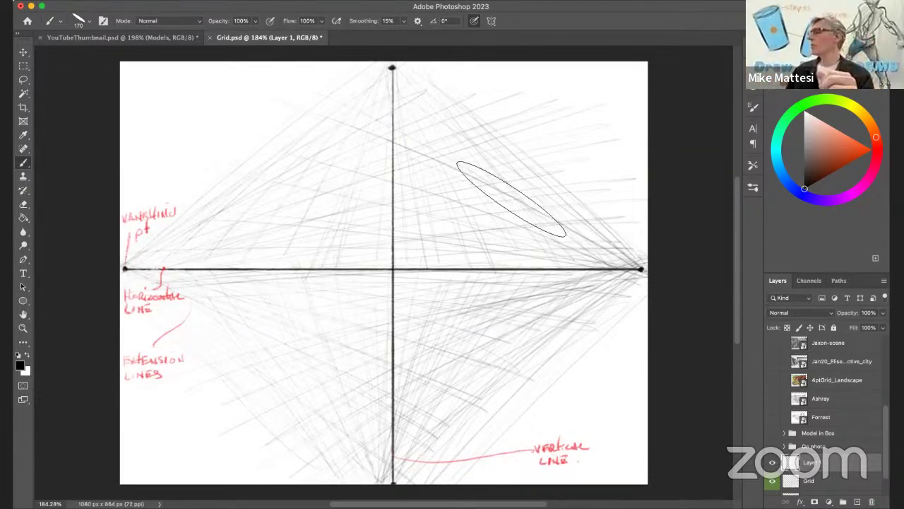
mouse_move(431, 93)
mouse_down()
mouse_move(238, 363)
mouse_move(535, 152)
mouse_move(402, 90)
mouse_up()
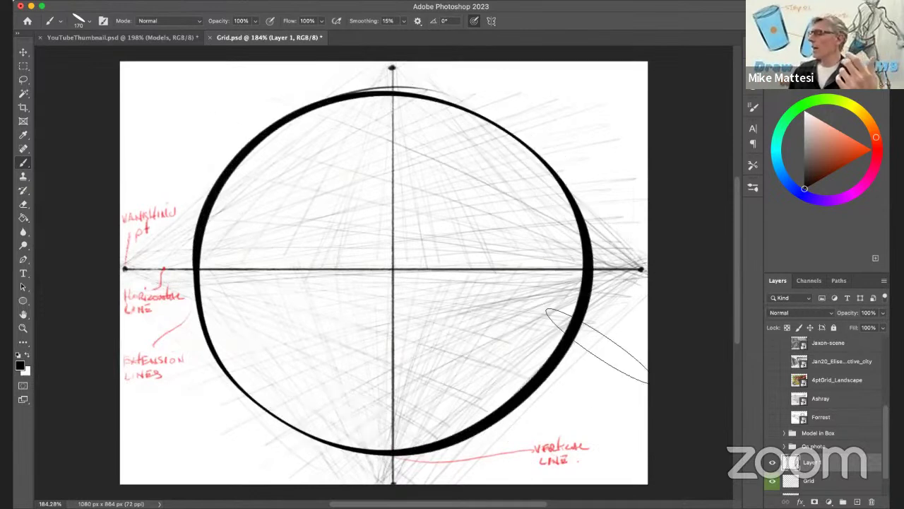
mouse_move(432, 223)
mouse_down()
mouse_move(384, 335)
mouse_move(428, 218)
mouse_up()
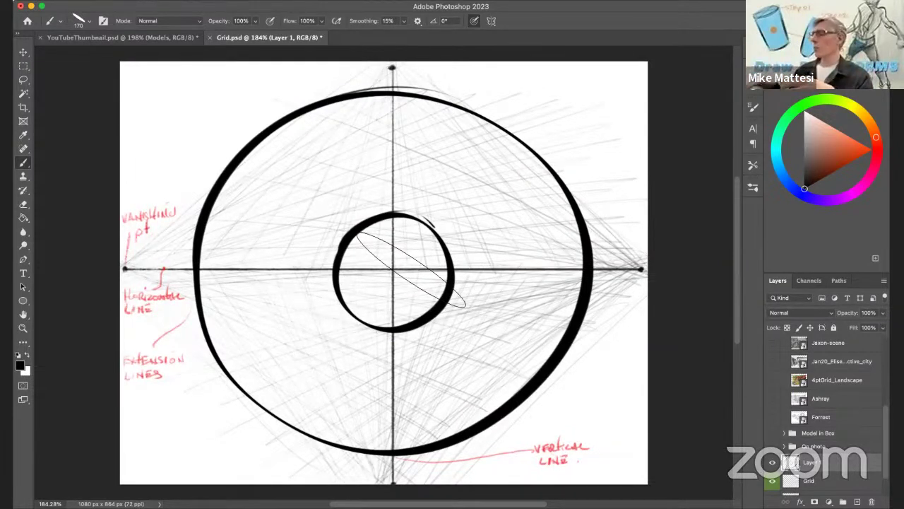
Step: Mark the four vanishing points with arcs and number them 1 to 4 clockwise from the left one
mouse_move(127, 246)
mouse_down()
mouse_move(148, 284)
mouse_move(121, 295)
mouse_up()
drag(153, 235, 154, 247)
drag(360, 67, 449, 80)
drag(635, 238, 636, 287)
mouse_move(615, 204)
mouse_down()
mouse_move(631, 215)
mouse_move(621, 240)
mouse_up()
mouse_move(358, 472)
mouse_down()
mouse_move(374, 460)
mouse_move(424, 472)
mouse_up()
drag(427, 459, 443, 483)
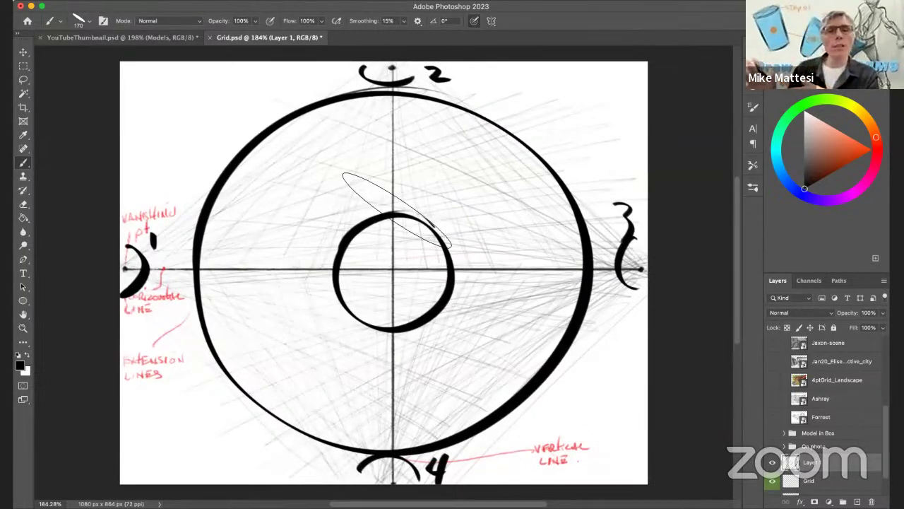
Step: Change the colour hue to red, clear all markings from the new layer, and remove the selection
click(878, 153)
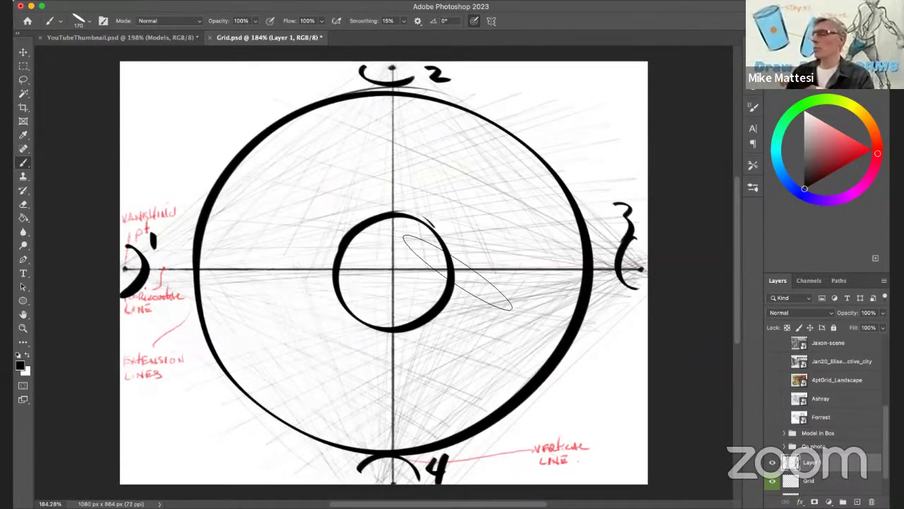
key(super+a)
key(Delete)
key(super+d)
Step: Choose fully saturated red and paint a thick straight stroke along the middle of the grid's horizontal line
drag(225, 269, 486, 269)
key(super+z)
click(873, 152)
drag(226, 269, 537, 269)
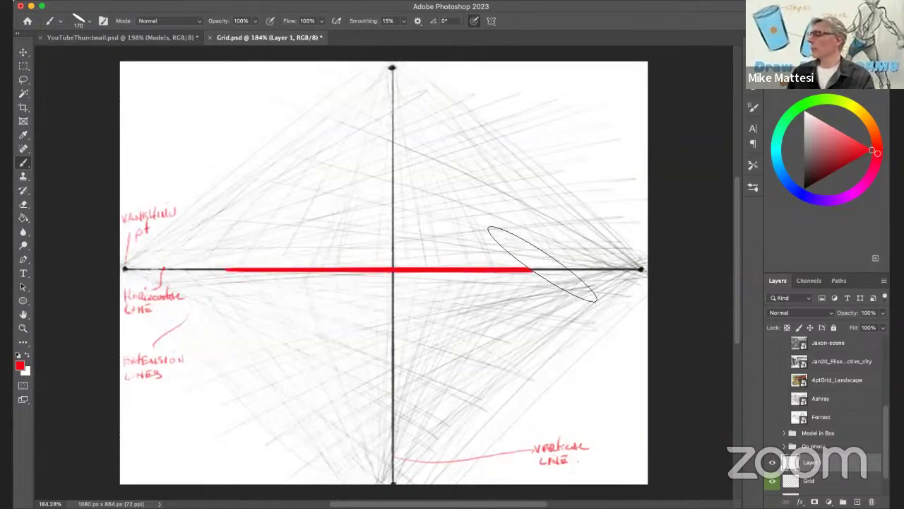
Step: With a size 39 brush, draw a red perspective box above the horizontal line and hatch tapering strokes toward the top vanishing point
mouse_move(378, 202)
mouse_down()
mouse_move(302, 226)
mouse_move(332, 246)
mouse_up()
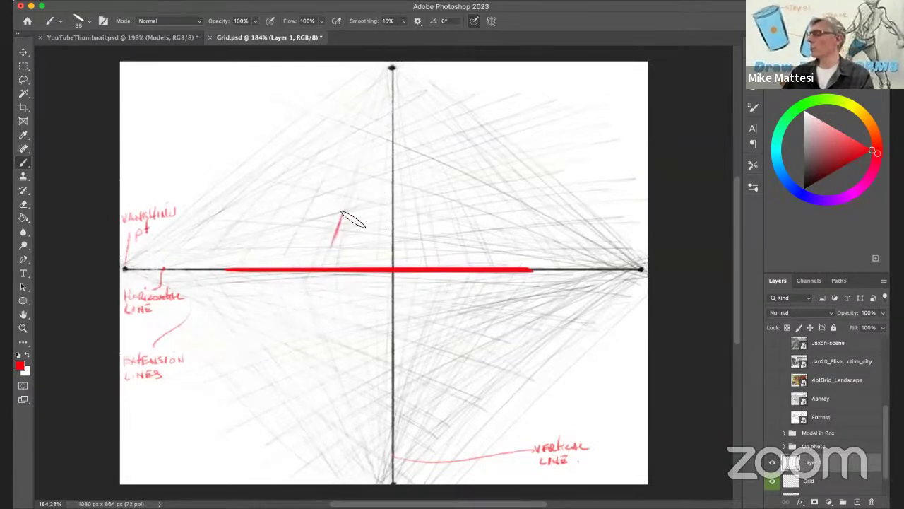
key(ctrl+z)
mouse_move(351, 182)
mouse_down()
mouse_move(324, 194)
mouse_move(364, 183)
mouse_move(317, 197)
mouse_move(311, 220)
mouse_move(340, 213)
mouse_up()
drag(355, 183, 369, 215)
drag(305, 223, 366, 219)
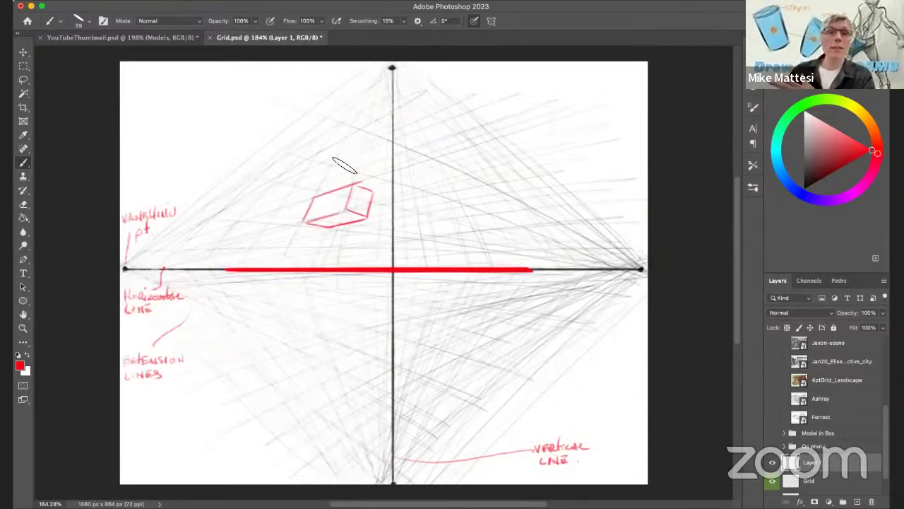
drag(330, 158, 359, 147)
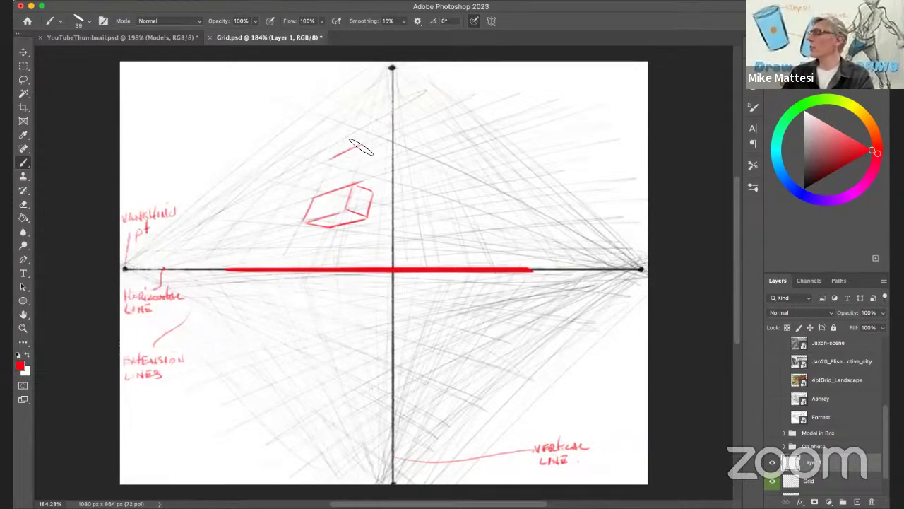
mouse_move(322, 184)
mouse_down()
mouse_move(355, 167)
mouse_move(325, 177)
mouse_move(352, 167)
mouse_move(329, 168)
mouse_move(356, 155)
mouse_move(334, 164)
mouse_move(359, 151)
mouse_move(349, 147)
mouse_move(366, 133)
mouse_move(349, 140)
mouse_move(368, 124)
mouse_up()
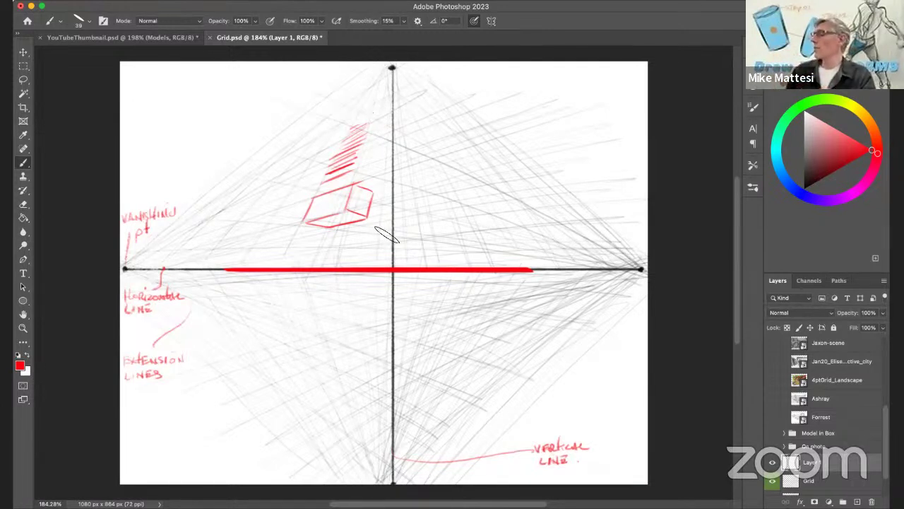
Step: Circle the box and the Horizontal Line label, and draw an arrow from the red line up to the box
mouse_move(339, 181)
mouse_down()
mouse_move(323, 246)
mouse_move(402, 191)
mouse_move(387, 232)
mouse_up()
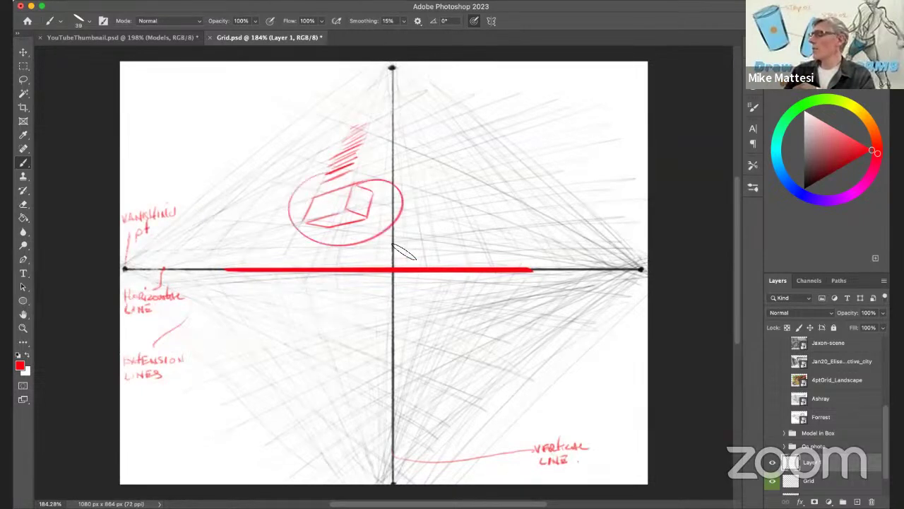
mouse_move(162, 285)
mouse_down()
mouse_move(170, 330)
mouse_move(140, 293)
mouse_up()
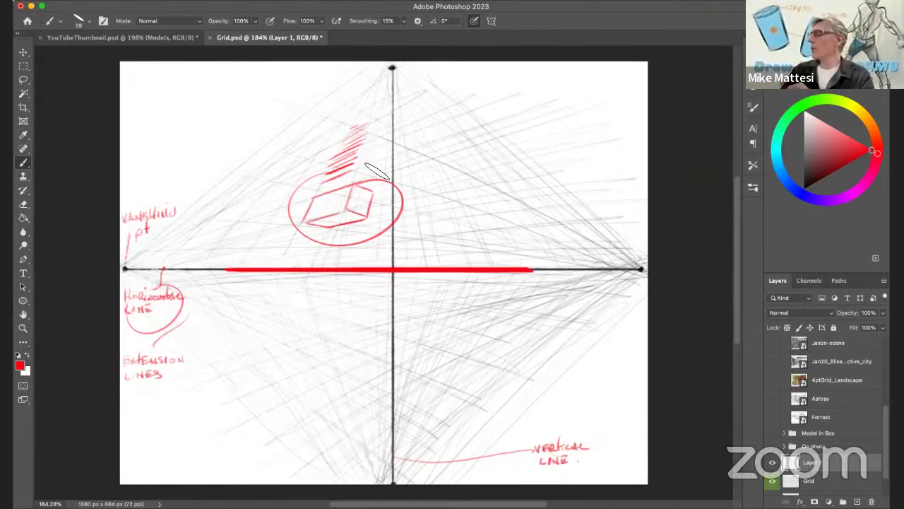
drag(365, 267, 369, 248)
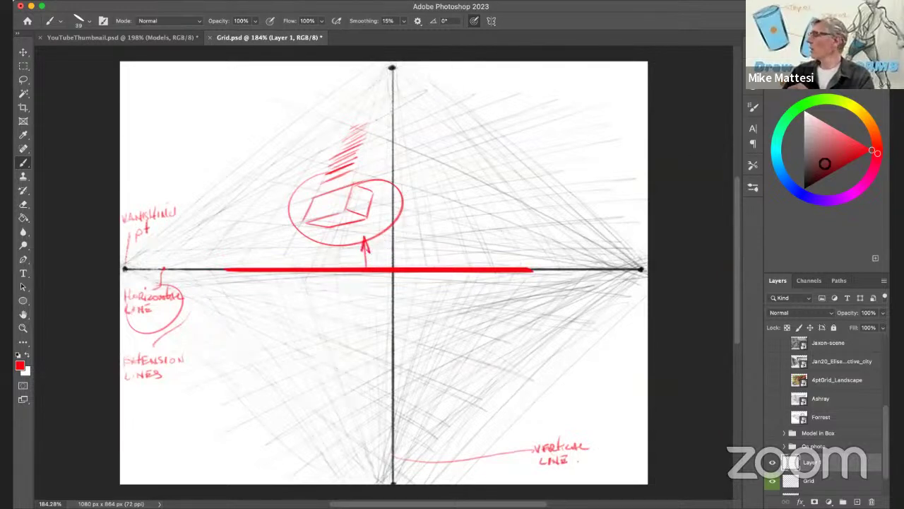
Step: Trace the circled box's vertical edges in blue, extending them upward toward the top vanishing point
click(800, 192)
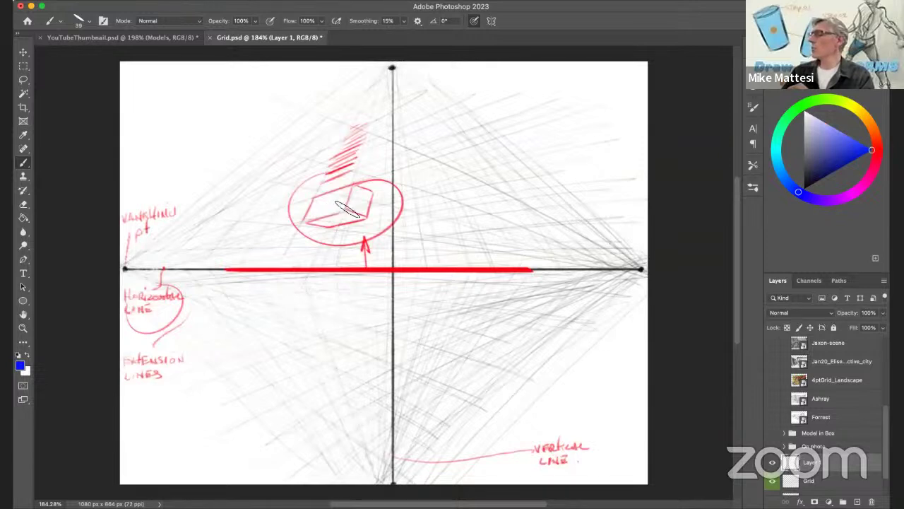
drag(347, 211, 356, 169)
drag(367, 217, 373, 184)
mouse_move(305, 224)
mouse_down()
mouse_move(324, 182)
mouse_move(361, 156)
mouse_move(377, 158)
mouse_up()
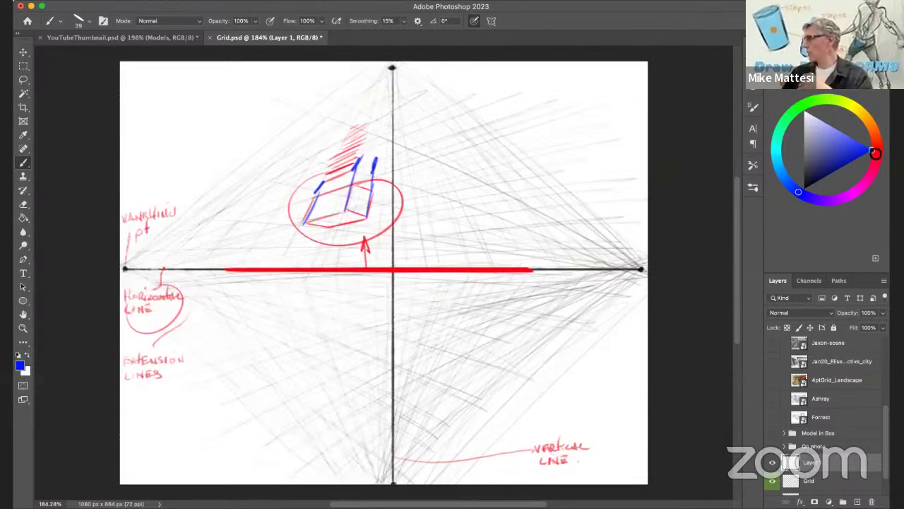
Step: Draw a second box in red above the horizontal line, to the right of the vertical line
click(872, 152)
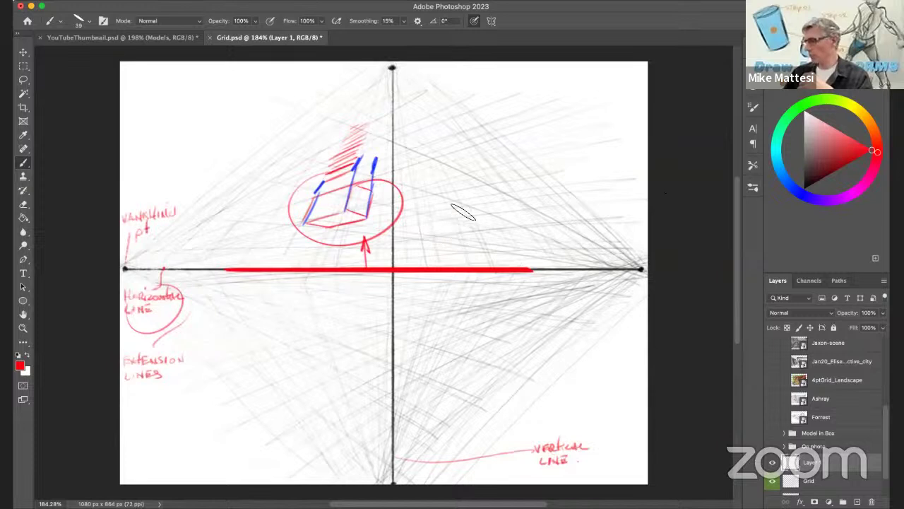
mouse_move(455, 246)
mouse_down()
mouse_move(464, 204)
mouse_move(505, 219)
mouse_up()
drag(492, 250, 504, 219)
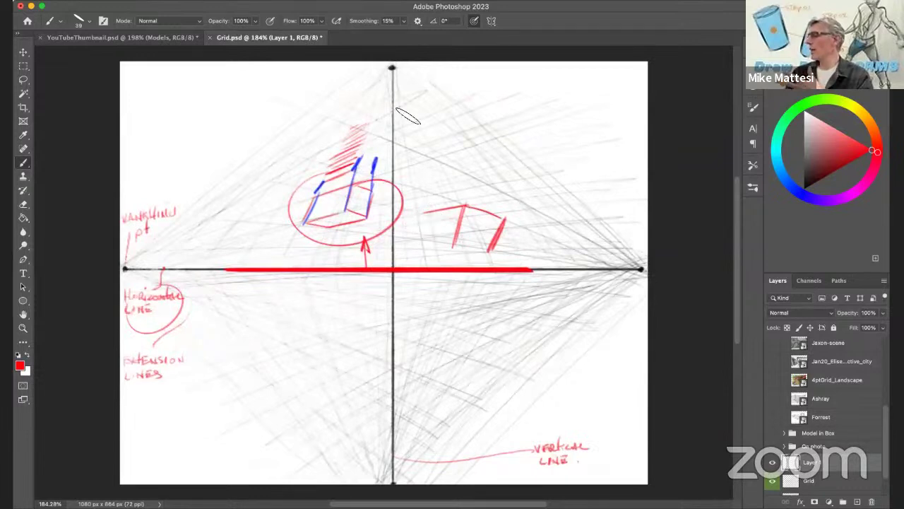
mouse_move(448, 284)
mouse_down()
mouse_move(443, 291)
mouse_move(426, 251)
mouse_up()
key(ctrl+z)
key(ctrl+z)
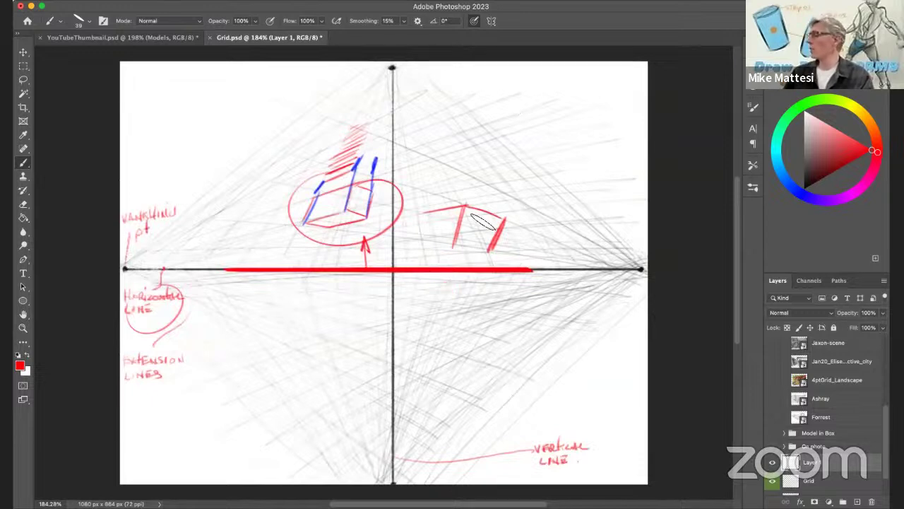
mouse_move(425, 211)
mouse_down()
mouse_move(426, 246)
mouse_move(487, 252)
mouse_up()
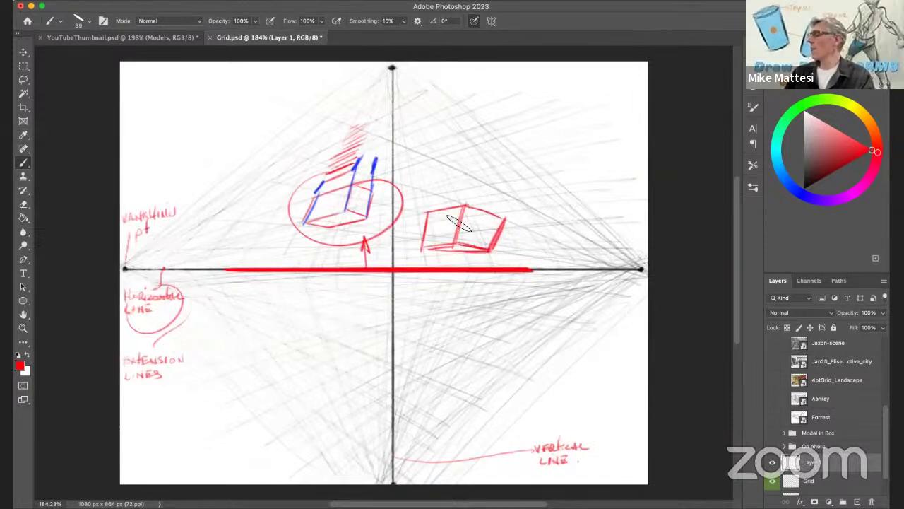
Step: Extend the second box's vertical edges down past the horizontal line, ending the middle one with an arrowhead
mouse_move(466, 188)
mouse_down()
mouse_move(434, 300)
mouse_move(441, 289)
mouse_up()
drag(427, 212, 419, 281)
drag(506, 220, 471, 300)
drag(495, 237, 471, 299)
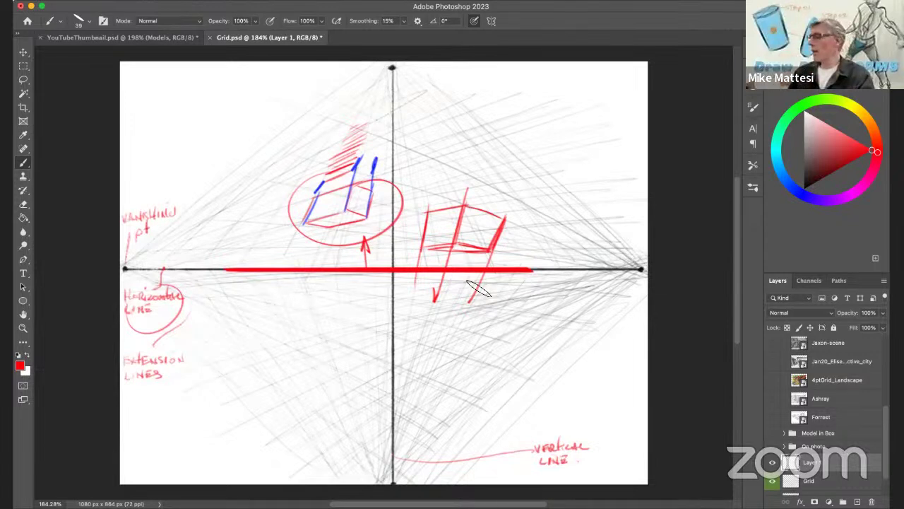
Step: Draw a red perspective box below the horizontal line with an arrow pointing toward the bottom vanishing point
mouse_move(332, 342)
mouse_down()
mouse_move(302, 348)
mouse_move(380, 356)
mouse_up()
drag(303, 348, 346, 368)
mouse_move(345, 369)
mouse_down()
mouse_move(378, 366)
mouse_move(375, 358)
mouse_move(347, 366)
mouse_move(357, 408)
mouse_up()
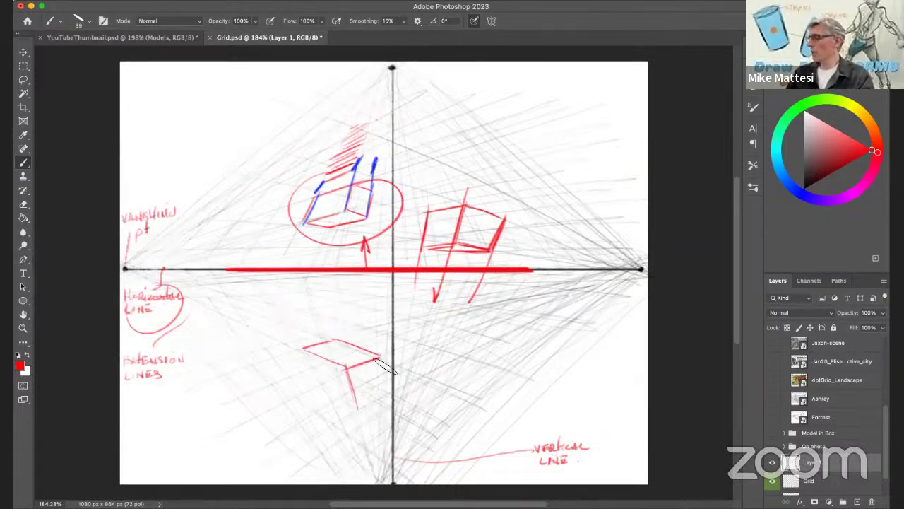
drag(380, 356, 381, 396)
mouse_move(304, 348)
mouse_down()
mouse_move(334, 396)
mouse_move(352, 399)
mouse_move(329, 388)
mouse_move(362, 402)
mouse_move(382, 396)
mouse_move(376, 441)
mouse_up()
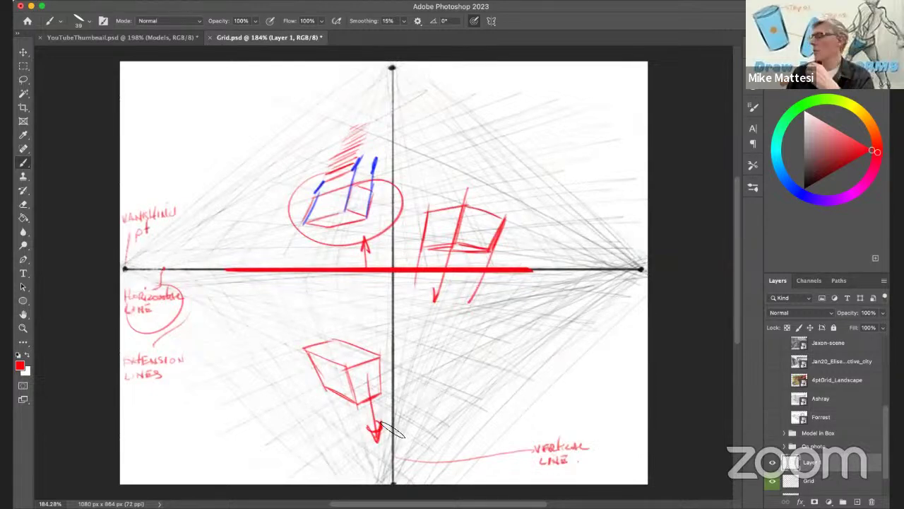
Step: Mark a thick X over the red horizontal line and clear all the drawings from the layer
mouse_move(309, 254)
mouse_down()
mouse_move(345, 268)
mouse_move(306, 291)
mouse_up()
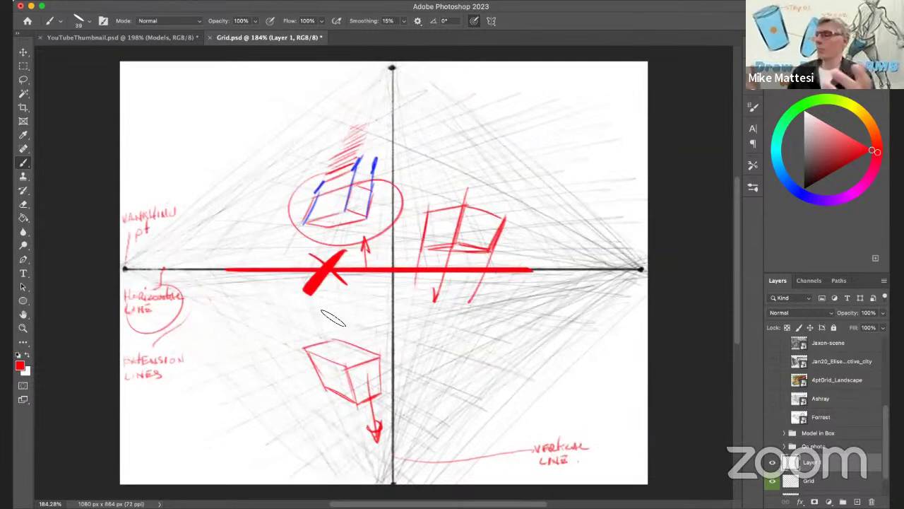
key(super+a)
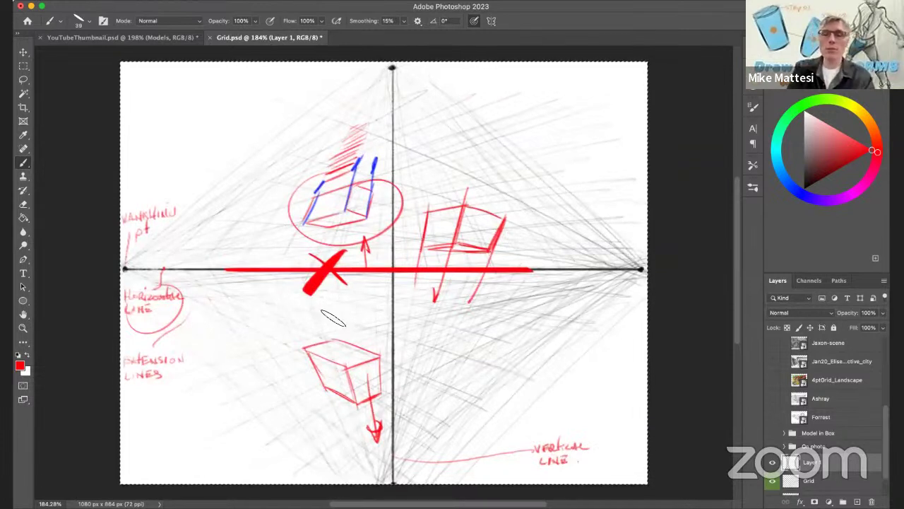
key(Delete)
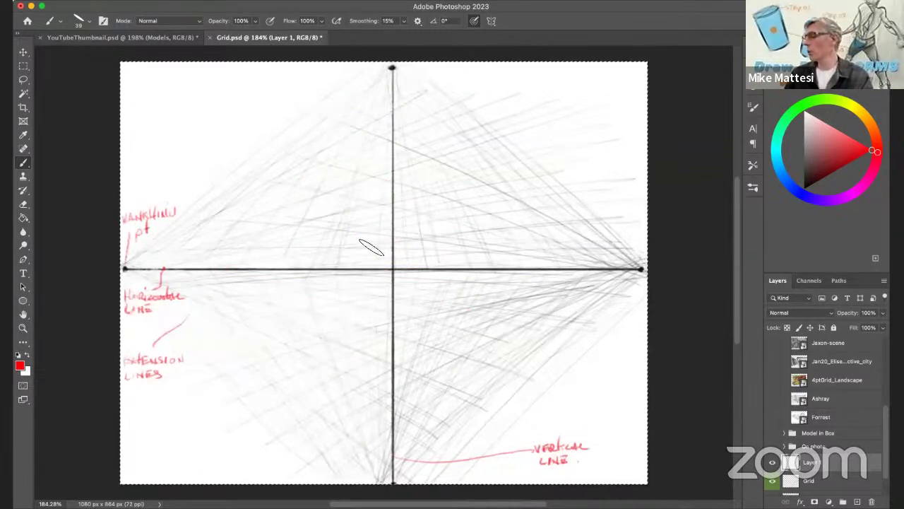
Step: Draw the upper edges and three downward sides of a large red box straddling the horizontal line
mouse_move(288, 238)
mouse_down()
mouse_move(326, 357)
mouse_move(373, 229)
mouse_move(408, 240)
mouse_move(366, 233)
mouse_move(495, 251)
mouse_up()
drag(360, 231, 366, 345)
mouse_move(495, 249)
mouse_down()
mouse_move(452, 346)
mouse_move(493, 250)
mouse_up()
drag(364, 261, 370, 374)
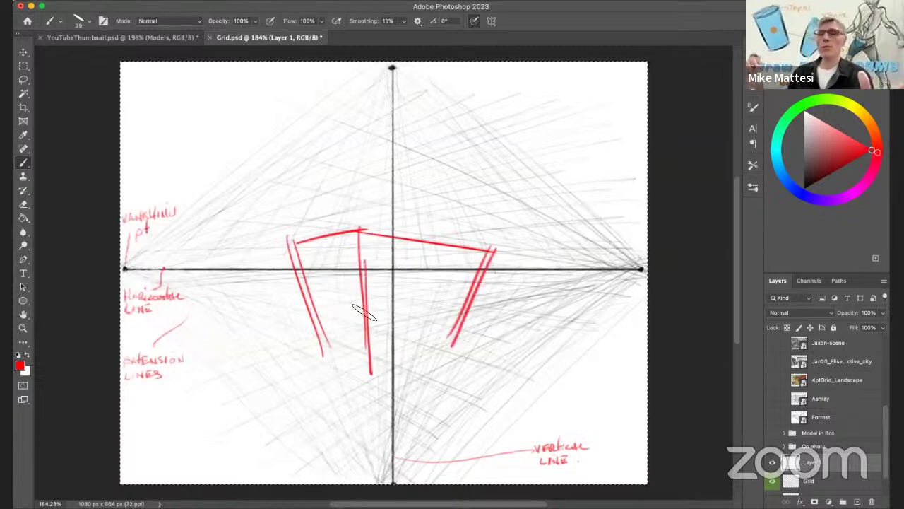
Step: Add a red top edge above the box with sides curving inward above the horizontal line, and extend the right side downward
drag(342, 263, 349, 205)
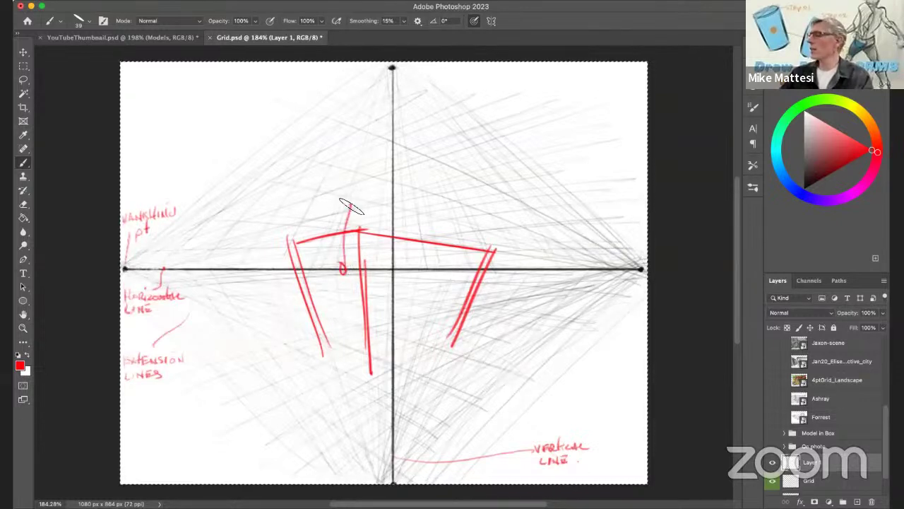
mouse_move(297, 248)
mouse_down()
mouse_move(322, 191)
mouse_move(370, 164)
mouse_move(346, 256)
mouse_up()
mouse_move(366, 165)
mouse_down()
mouse_move(440, 178)
mouse_move(493, 261)
mouse_up()
mouse_move(454, 183)
mouse_down()
mouse_move(480, 280)
mouse_move(488, 265)
mouse_move(456, 349)
mouse_up()
drag(470, 297, 435, 395)
Step: Extend the box's left and middle sides toward the bottom vanishing point and close the bottom with two edges
drag(298, 243, 346, 420)
drag(299, 281, 349, 421)
drag(311, 307, 343, 402)
drag(332, 407, 379, 425)
drag(363, 329, 380, 429)
drag(367, 359, 379, 429)
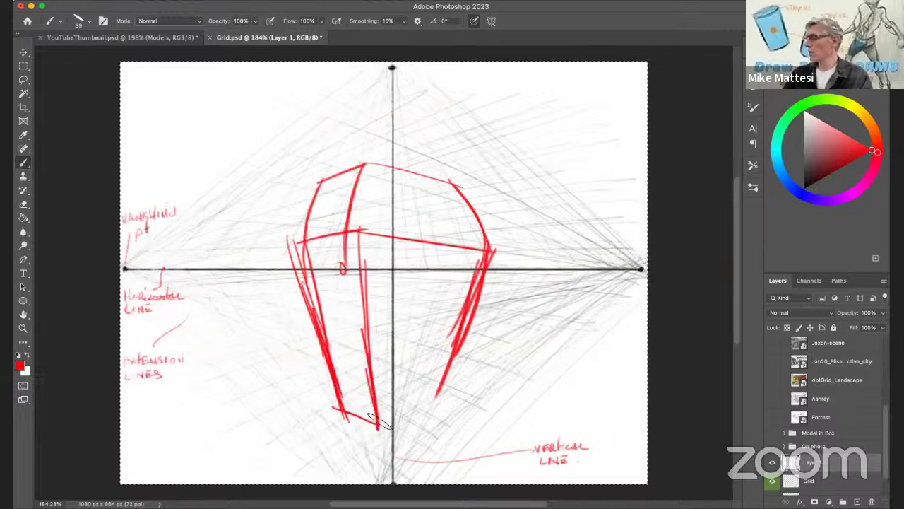
drag(439, 393, 385, 424)
drag(395, 426, 439, 397)
Step: Retrace the box's middle and left sides as continuous curves across the horizontal line and restate the top right edge
drag(387, 423, 368, 154)
drag(358, 188, 385, 426)
mouse_move(331, 172)
mouse_down()
mouse_move(343, 424)
mouse_move(303, 274)
mouse_up()
drag(387, 168, 463, 188)
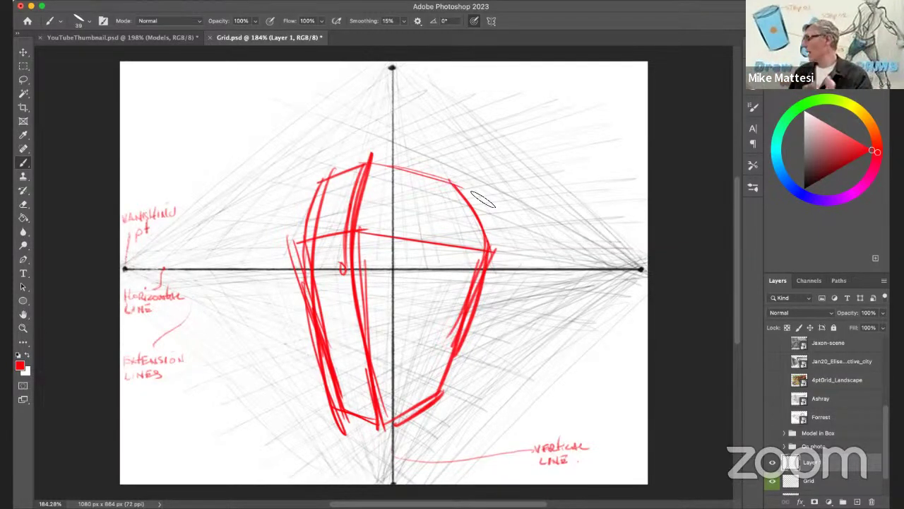
Step: Hide the Grid layer and Layer 1, and add a new empty layer
click(772, 481)
click(772, 463)
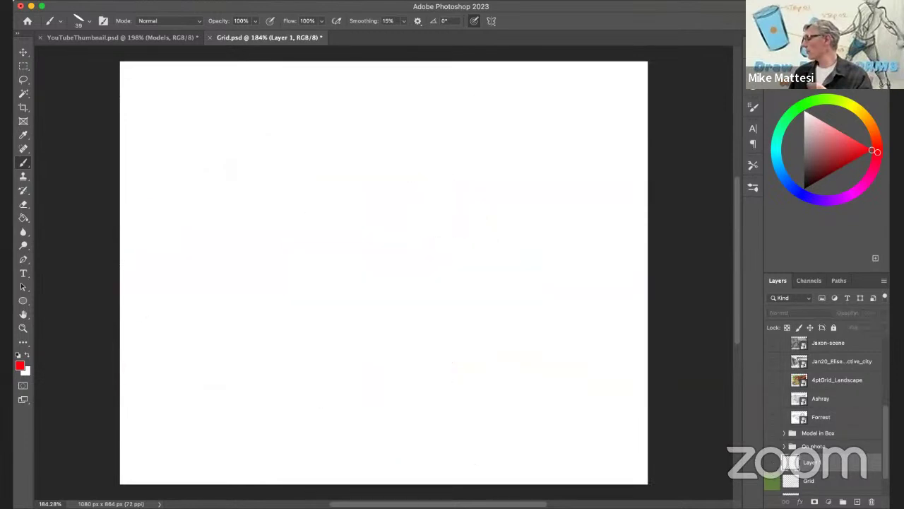
click(858, 502)
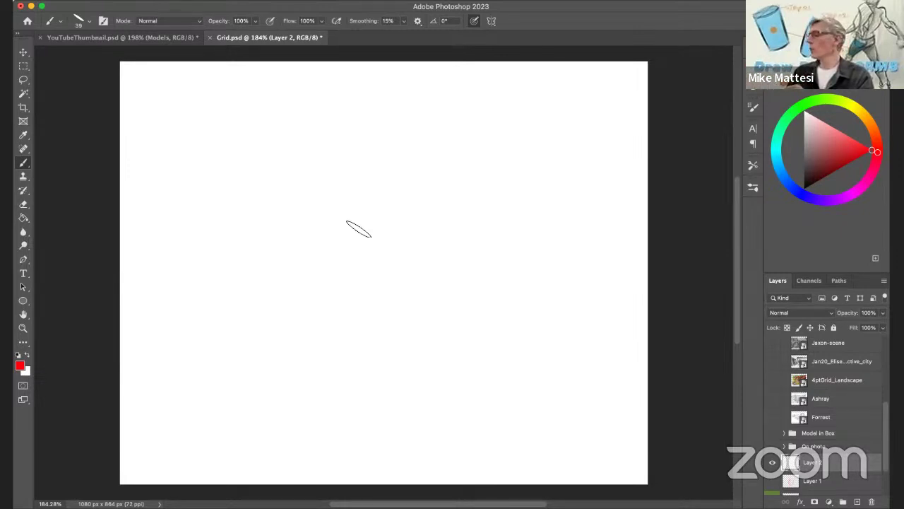
Step: Sketch the top face of a red box mid-canvas with four lines that overextend past the corners
drag(274, 256, 392, 205)
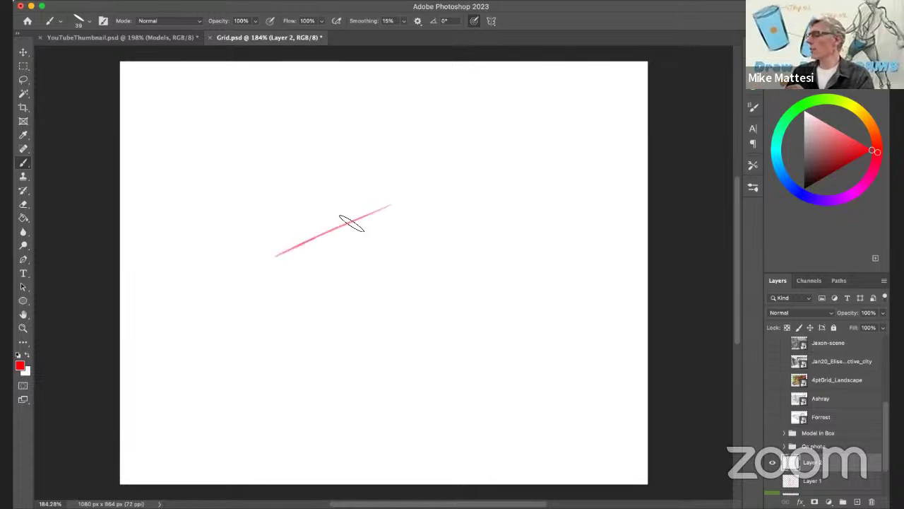
drag(254, 237, 403, 287)
mouse_move(298, 207)
mouse_down()
mouse_move(426, 239)
mouse_move(341, 284)
mouse_up()
drag(465, 212, 342, 288)
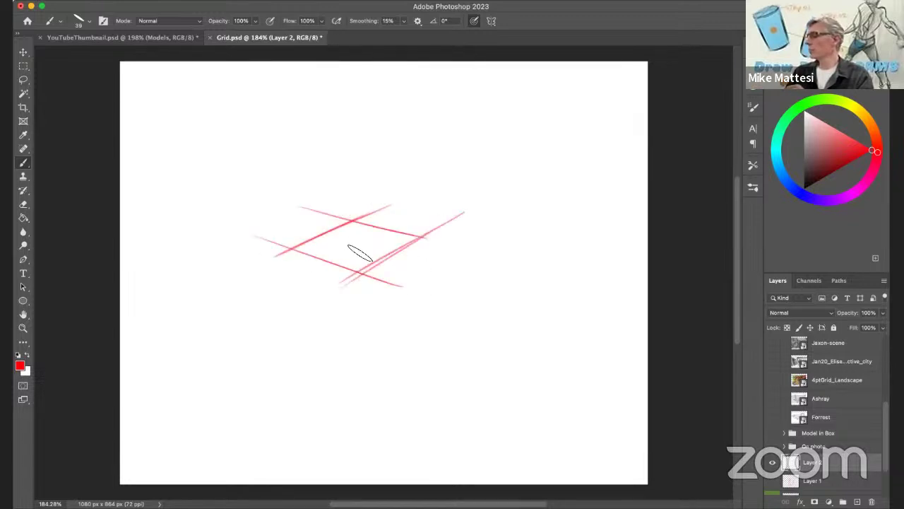
Step: Draw the red box's three vertical edges and two bottom edges, letting the lines overextend at the corners
mouse_move(362, 347)
mouse_down()
mouse_move(360, 244)
mouse_move(353, 357)
mouse_up()
mouse_move(290, 240)
mouse_down()
mouse_move(306, 339)
mouse_move(297, 304)
mouse_move(368, 353)
mouse_up()
drag(280, 308, 371, 352)
drag(422, 210, 407, 318)
drag(339, 359, 438, 295)
drag(357, 264, 356, 342)
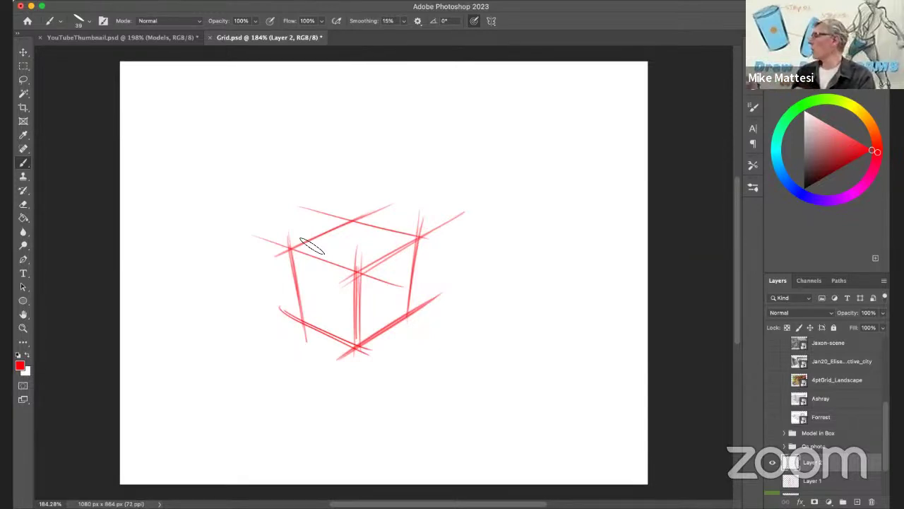
Step: Switch the brush to black and write the notes "Box" and a double-underlined "Angles" to the right of the red box
click(804, 189)
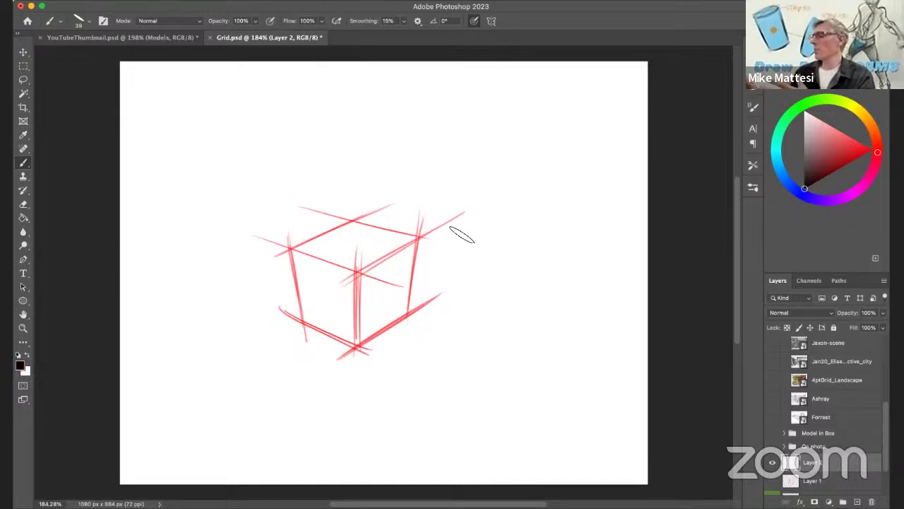
drag(493, 176, 510, 173)
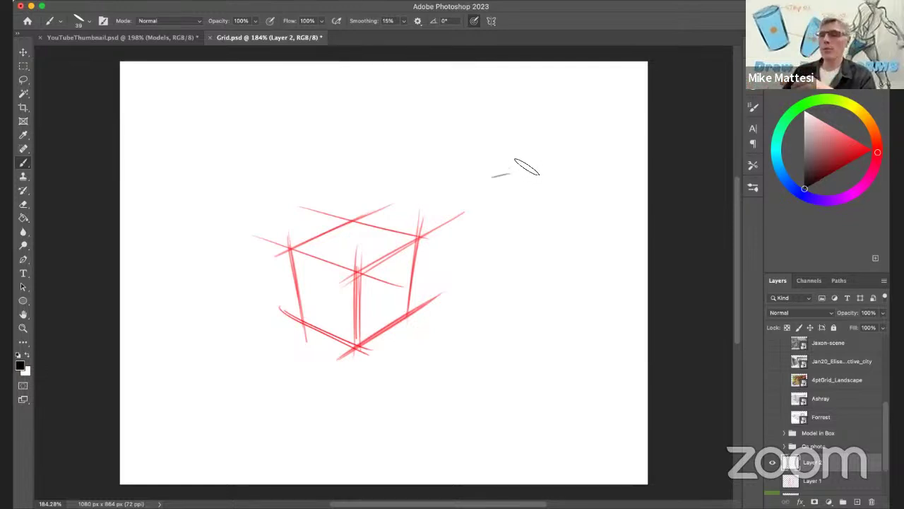
drag(522, 163, 558, 178)
mouse_move(494, 204)
mouse_down()
mouse_move(545, 210)
mouse_move(583, 210)
mouse_up()
mouse_move(522, 219)
mouse_down()
mouse_move(585, 217)
mouse_move(578, 221)
mouse_up()
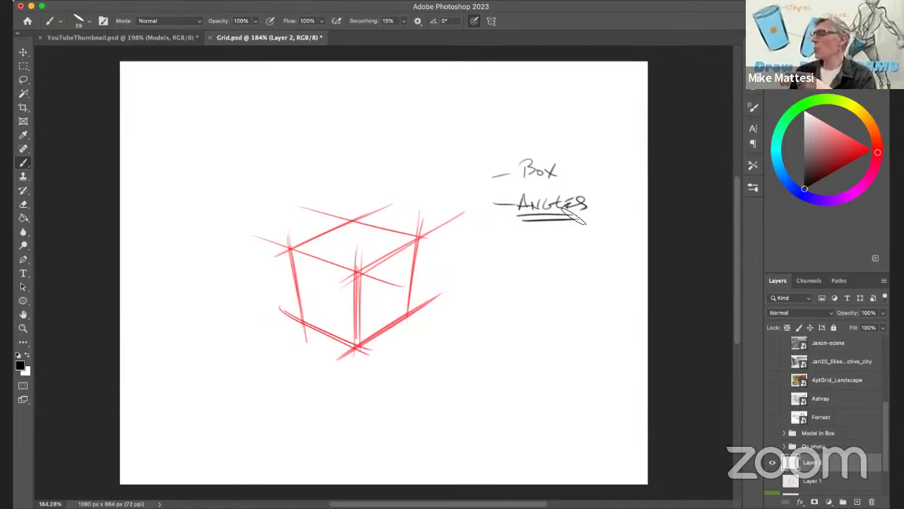
Step: Draw a leader from the box's overextended upper right edge and label it "Overextend - Extension"
drag(446, 223, 503, 248)
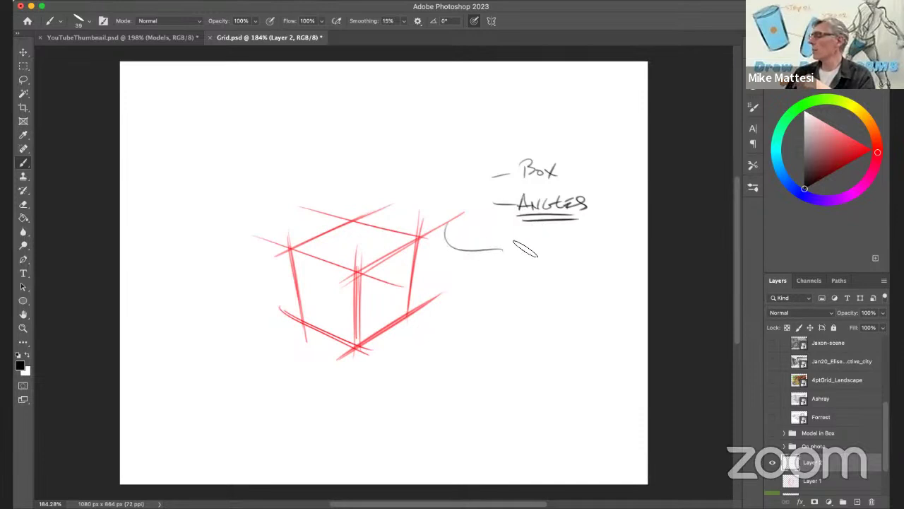
mouse_move(515, 252)
mouse_down()
mouse_move(583, 247)
mouse_move(609, 256)
mouse_move(597, 247)
mouse_move(610, 251)
mouse_move(611, 241)
mouse_move(594, 256)
mouse_up()
mouse_move(517, 270)
mouse_down()
mouse_move(535, 276)
mouse_move(544, 265)
mouse_up()
drag(535, 270, 544, 274)
mouse_move(547, 266)
mouse_down()
mouse_move(557, 270)
mouse_move(549, 277)
mouse_up()
drag(564, 263, 566, 277)
drag(559, 268, 625, 276)
click(633, 276)
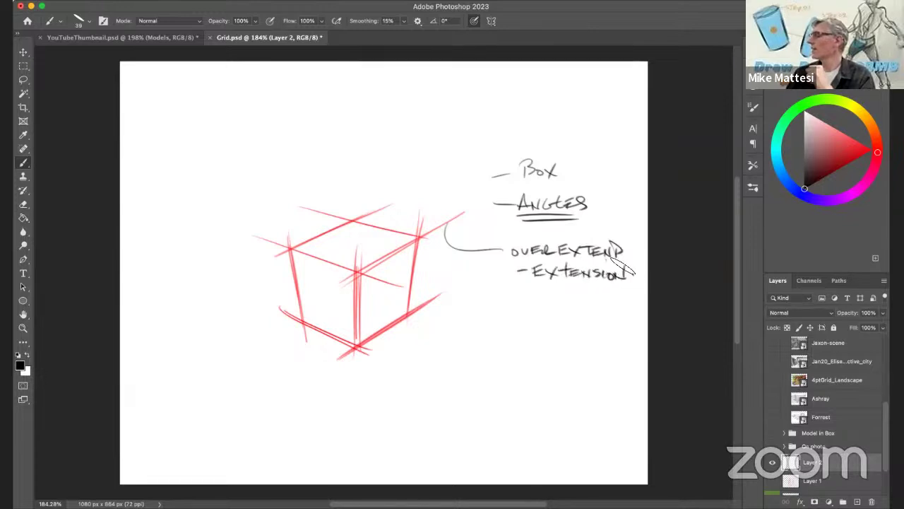
Step: Underline "Extension" and draw separating lines above "Overextend" and "Box"
drag(532, 286, 627, 283)
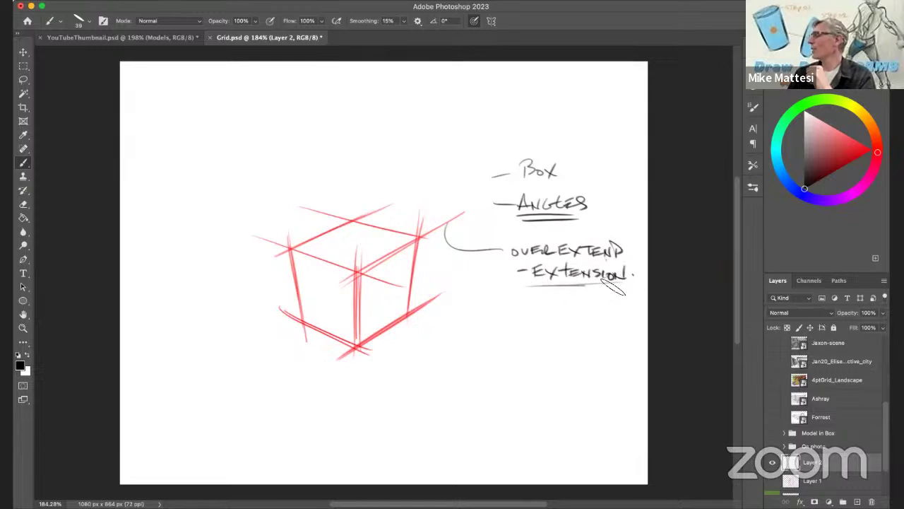
drag(510, 236, 609, 235)
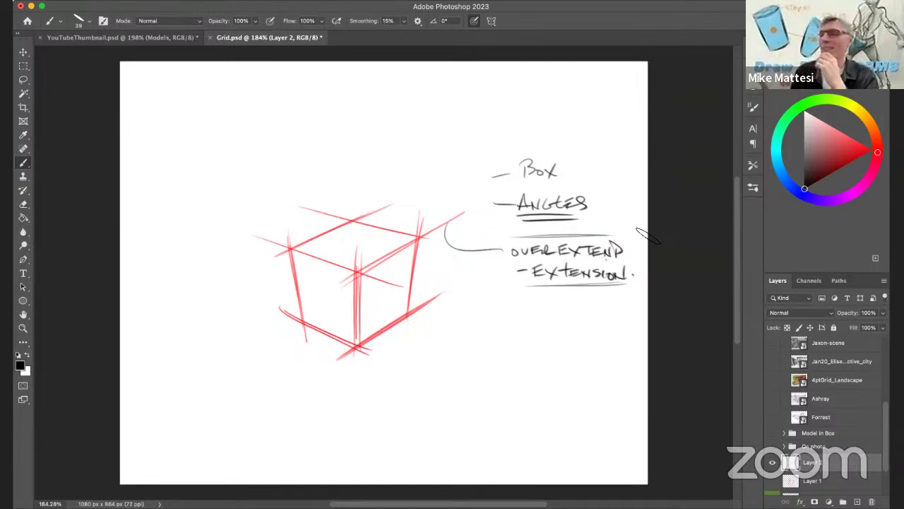
drag(496, 153, 580, 153)
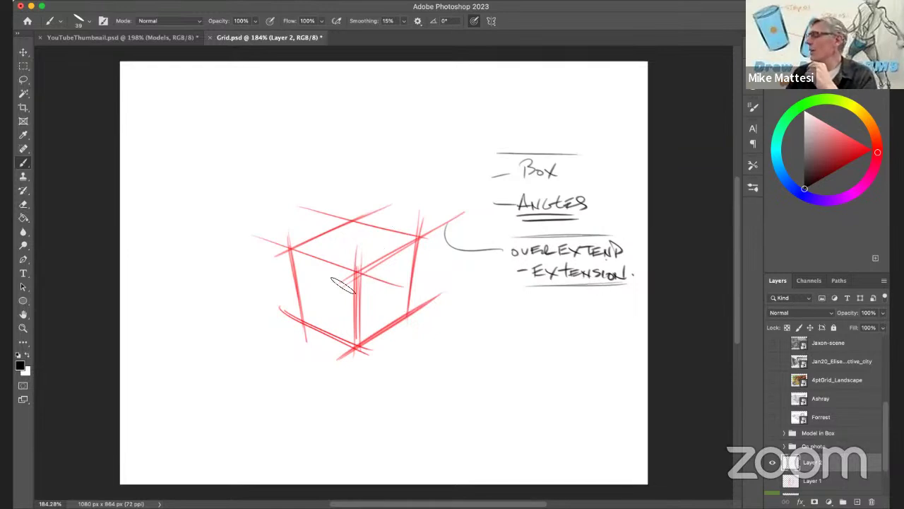
Step: Retrace the red box's upper right front edge in black and sketch a small black cube near the canvas's upper left corner
drag(322, 294, 420, 237)
mouse_move(371, 265)
mouse_down()
mouse_move(461, 214)
mouse_move(455, 221)
mouse_up()
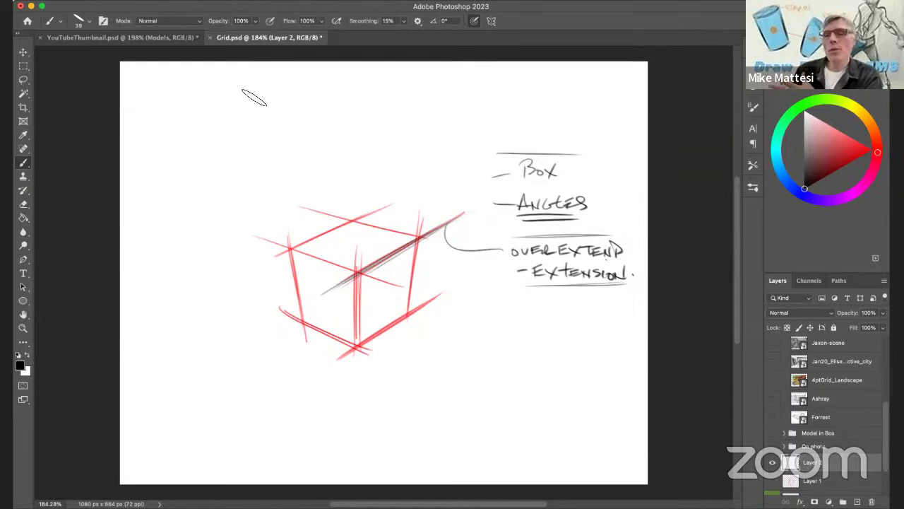
mouse_move(201, 119)
mouse_down()
mouse_move(214, 166)
mouse_move(237, 173)
mouse_move(241, 127)
mouse_move(249, 175)
mouse_up()
mouse_move(240, 122)
mouse_down()
mouse_move(269, 101)
mouse_move(251, 176)
mouse_up()
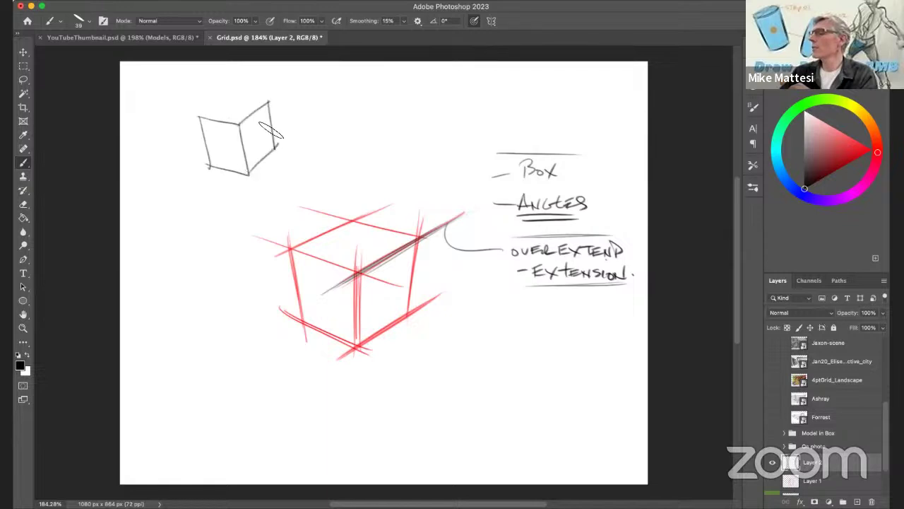
mouse_move(201, 118)
mouse_down()
mouse_move(247, 94)
mouse_move(269, 101)
mouse_up()
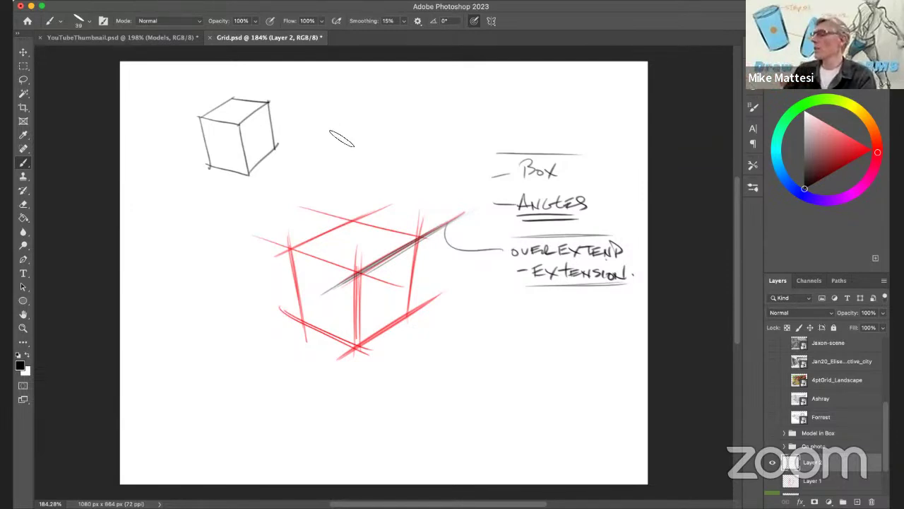
Step: Circle the overextended line ends at the red box's back corner, and clear the red box from the canvas
drag(323, 209, 382, 205)
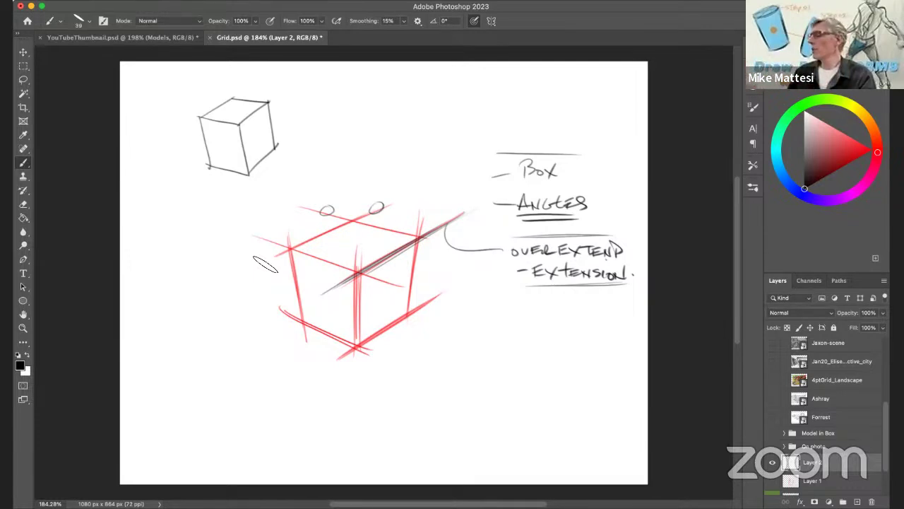
mouse_move(454, 212)
mouse_down()
mouse_move(431, 241)
mouse_move(357, 238)
mouse_move(291, 327)
mouse_move(268, 308)
mouse_move(263, 334)
mouse_move(376, 368)
mouse_move(401, 352)
mouse_move(384, 322)
mouse_move(316, 372)
mouse_up()
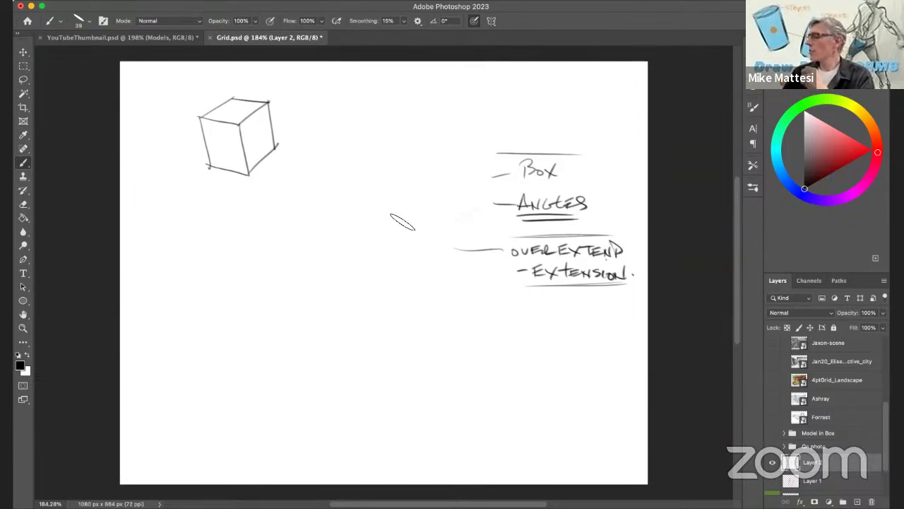
Step: Draw two crossing black arrows mid-canvas, one pointing up to the right and one up to the left
mouse_move(298, 281)
mouse_down()
mouse_move(442, 206)
mouse_move(296, 285)
mouse_move(425, 212)
mouse_up()
drag(338, 260, 429, 212)
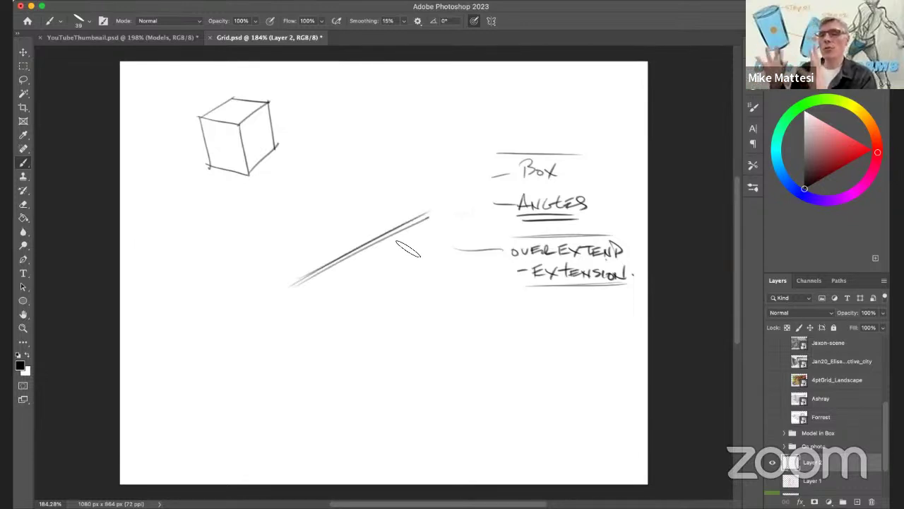
drag(421, 224, 432, 211)
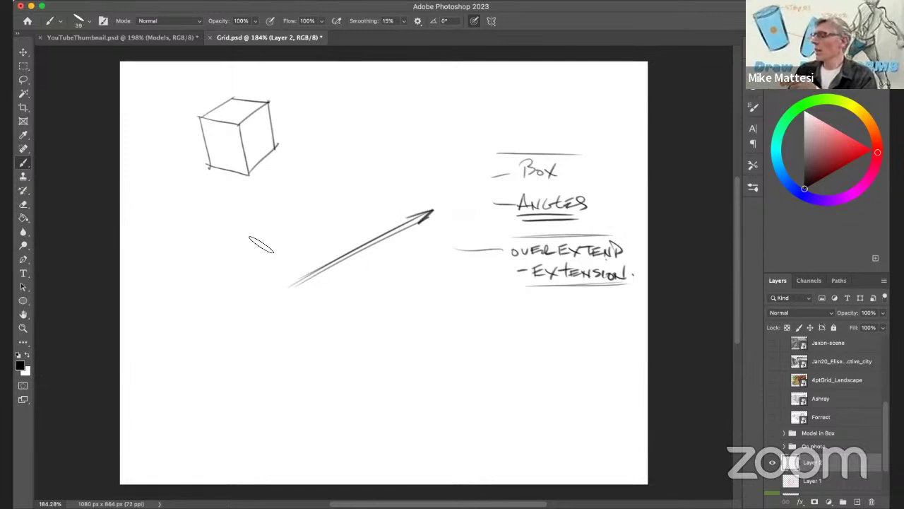
drag(240, 234, 274, 252)
mouse_move(225, 229)
mouse_down()
mouse_move(355, 290)
mouse_move(228, 235)
mouse_up()
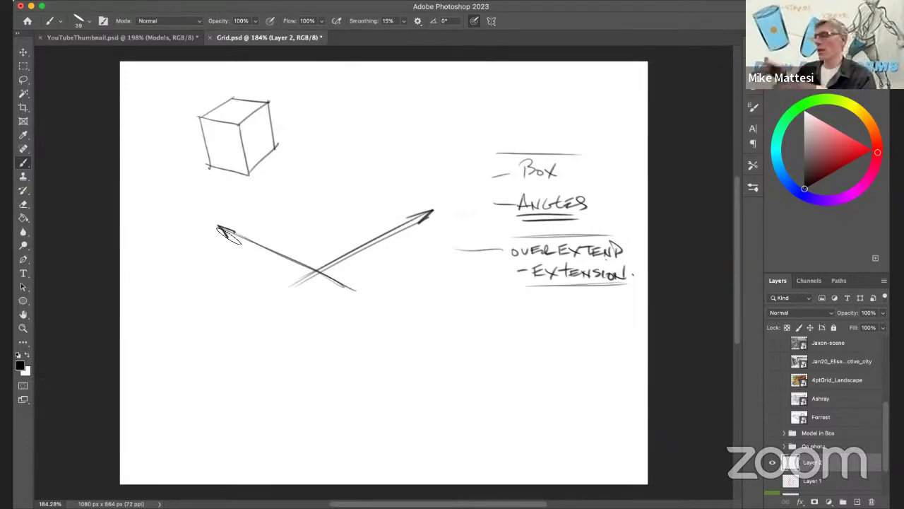
Step: Undo a trial ellipse between the two arrows and draw a third arrow pointing down through their crossing
mouse_move(321, 248)
mouse_down()
mouse_move(295, 240)
mouse_move(347, 236)
mouse_up()
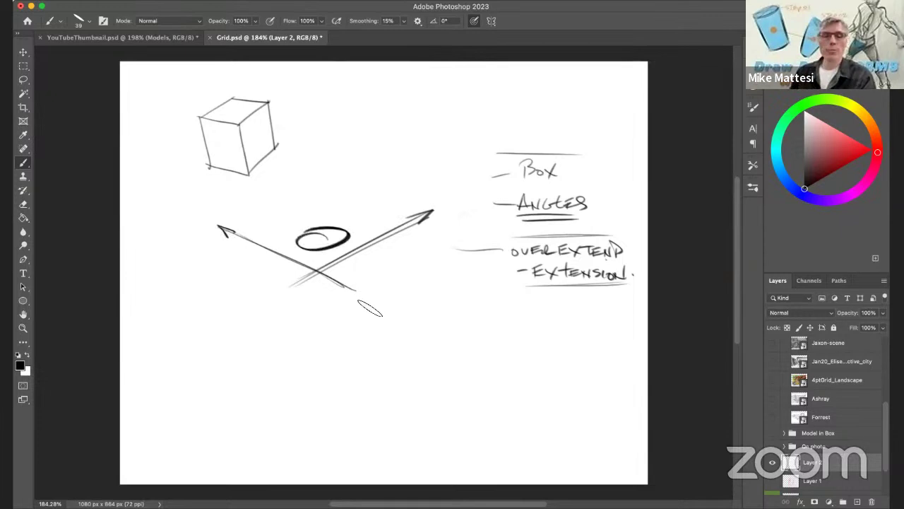
key(super+z)
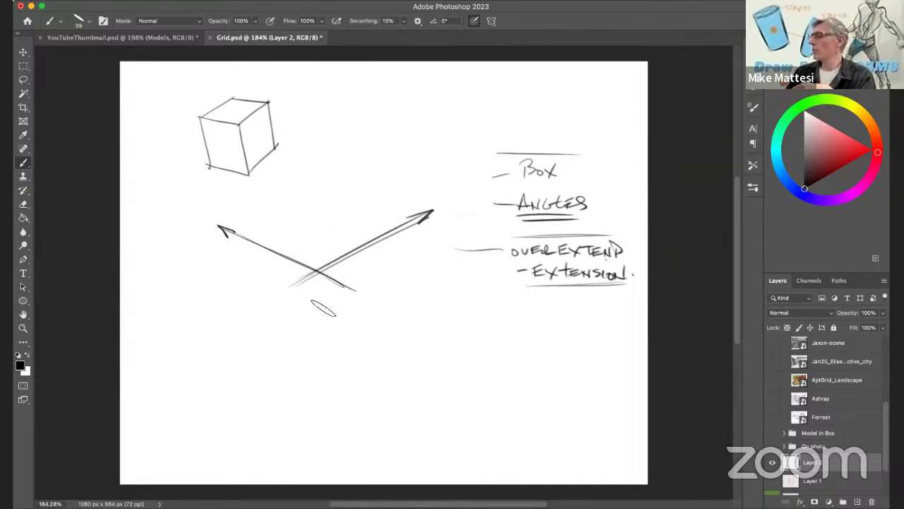
mouse_move(314, 246)
mouse_down()
mouse_move(322, 358)
mouse_move(326, 346)
mouse_up()
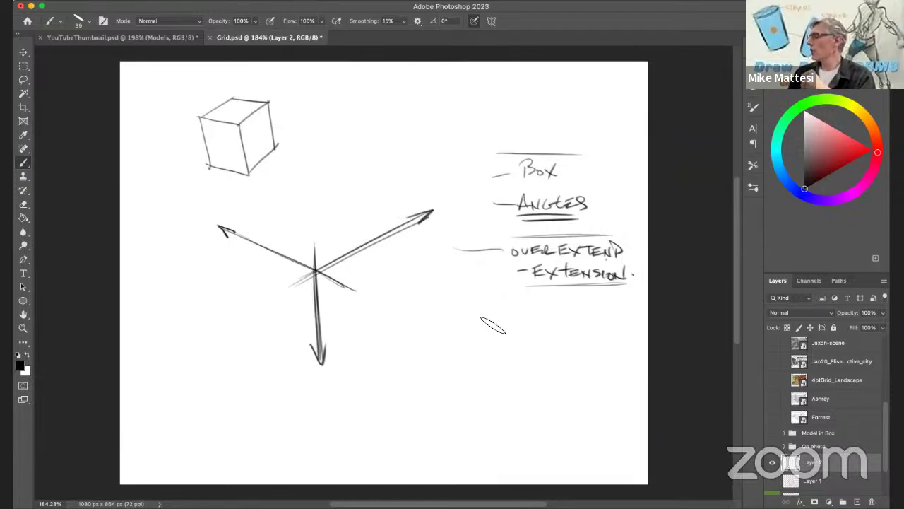
Step: Write and underline the note "Turning Edges", and draw a curved arrow from it to the right-hand arrow
drag(478, 325, 503, 329)
mouse_move(507, 319)
mouse_down()
mouse_move(558, 315)
mouse_move(544, 312)
mouse_move(561, 326)
mouse_move(586, 316)
mouse_move(607, 323)
mouse_move(607, 314)
mouse_move(607, 327)
mouse_move(640, 327)
mouse_up()
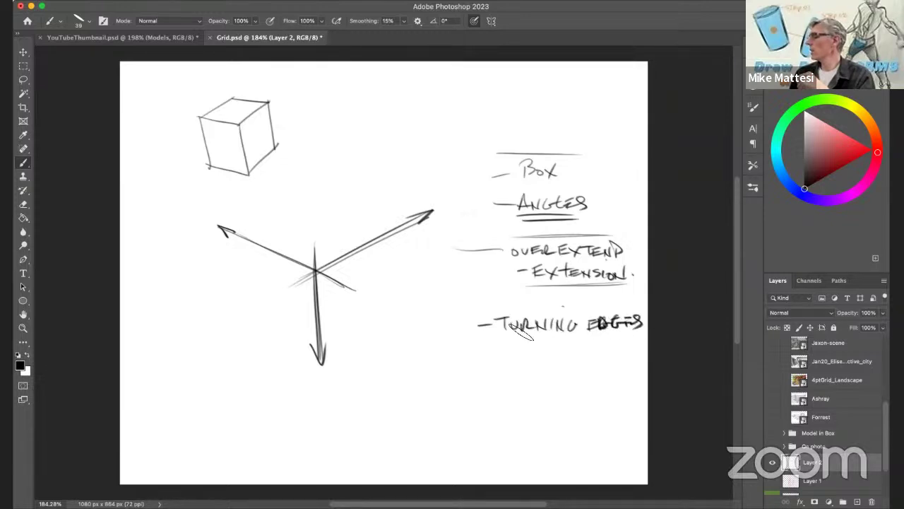
drag(512, 336, 648, 335)
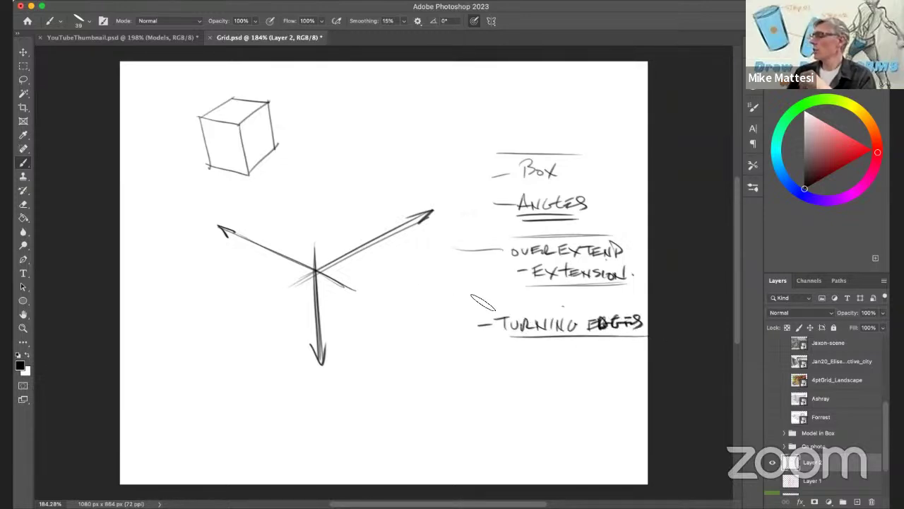
drag(477, 315, 389, 257)
Step: Add the notes "Parents", "Contours" and "Children" in quotes where fitting beneath "Turning Edges"
mouse_move(504, 344)
mouse_down()
mouse_move(547, 355)
mouse_move(598, 354)
mouse_up()
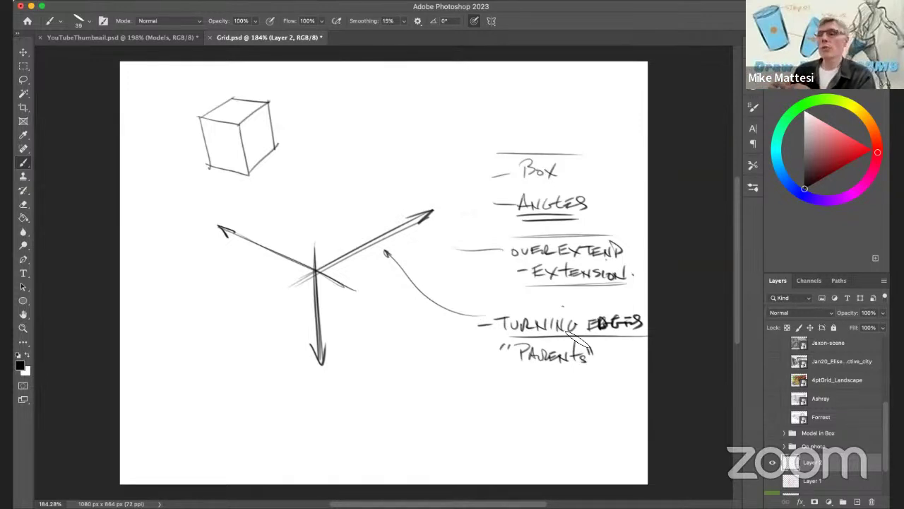
mouse_move(483, 386)
mouse_down()
mouse_move(539, 387)
mouse_move(547, 365)
mouse_move(549, 384)
mouse_move(585, 383)
mouse_up()
mouse_move(523, 404)
mouse_down()
mouse_move(551, 408)
mouse_move(561, 399)
mouse_move(564, 409)
mouse_move(560, 398)
mouse_move(564, 409)
mouse_move(575, 396)
mouse_move(586, 405)
mouse_move(595, 398)
mouse_move(631, 401)
mouse_up()
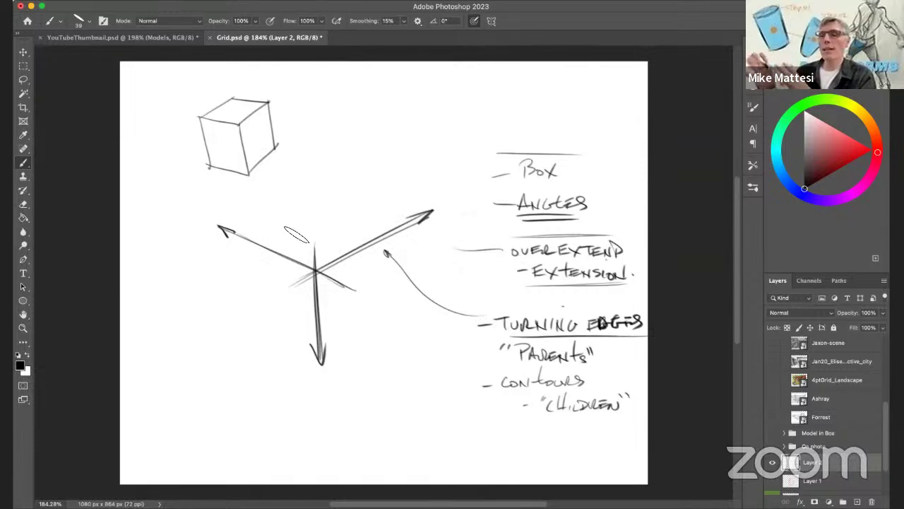
Step: Draw a curved leader from the right-hand arrow's tip to the canvas's upper right and label it V.P. "Home"
mouse_move(448, 201)
mouse_down()
mouse_move(455, 165)
mouse_move(534, 99)
mouse_move(552, 90)
mouse_move(579, 91)
mouse_up()
click(554, 97)
click(567, 97)
drag(584, 84, 586, 101)
mouse_move(594, 87)
mouse_down()
mouse_move(593, 100)
mouse_move(629, 97)
mouse_move(628, 89)
mouse_up()
drag(633, 83, 631, 89)
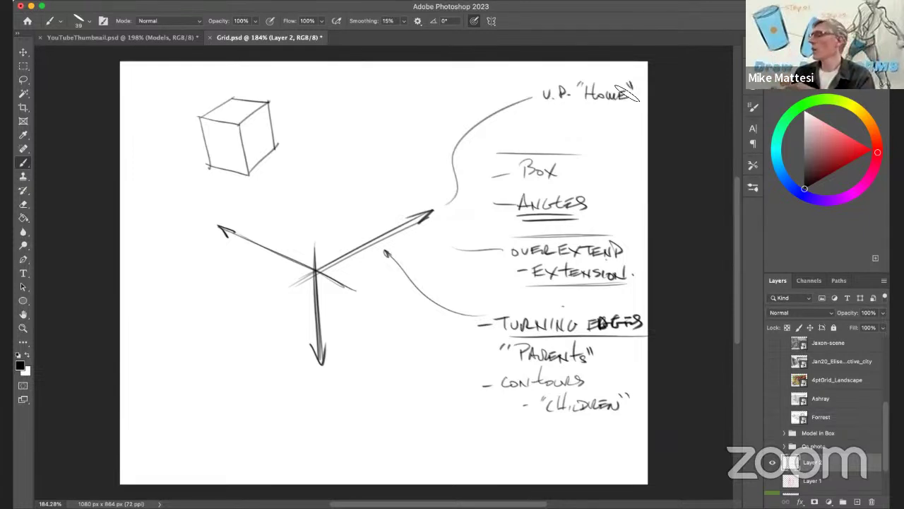
Step: Extend the right-hand arrow to the V.P. leader and draw a contour line across the left arrow heading the same way
drag(294, 284, 451, 201)
drag(360, 246, 458, 198)
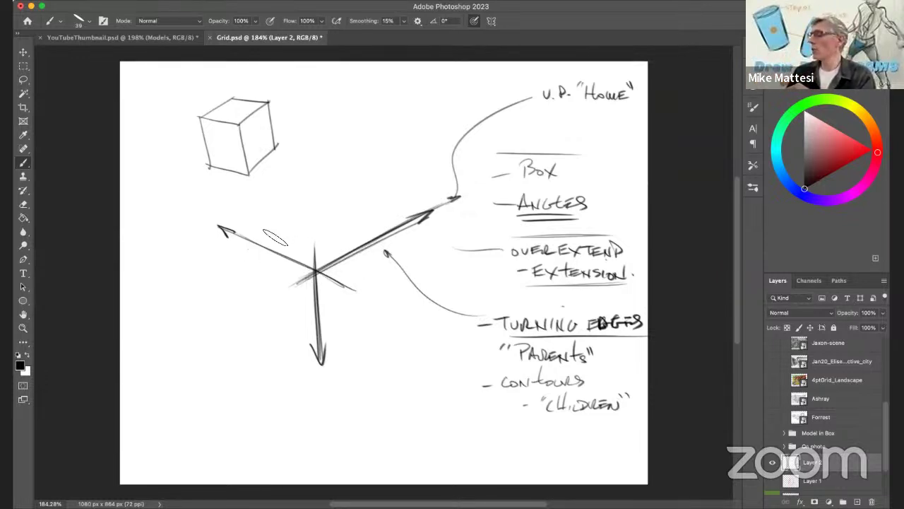
drag(246, 250, 341, 204)
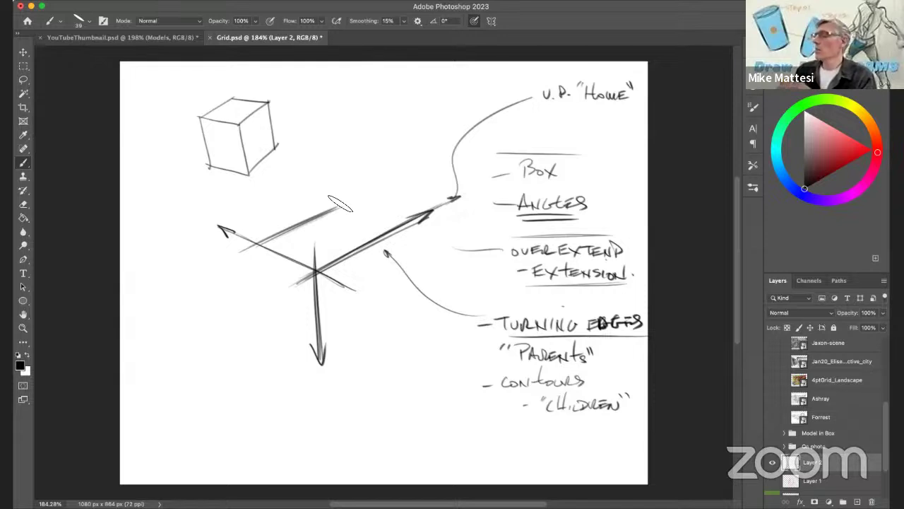
Step: Replace the contour across the left arrow with a steeper arrow, and draw a nearly flat arrow rightward from the vertical edge's lower end
key(ctrl+z)
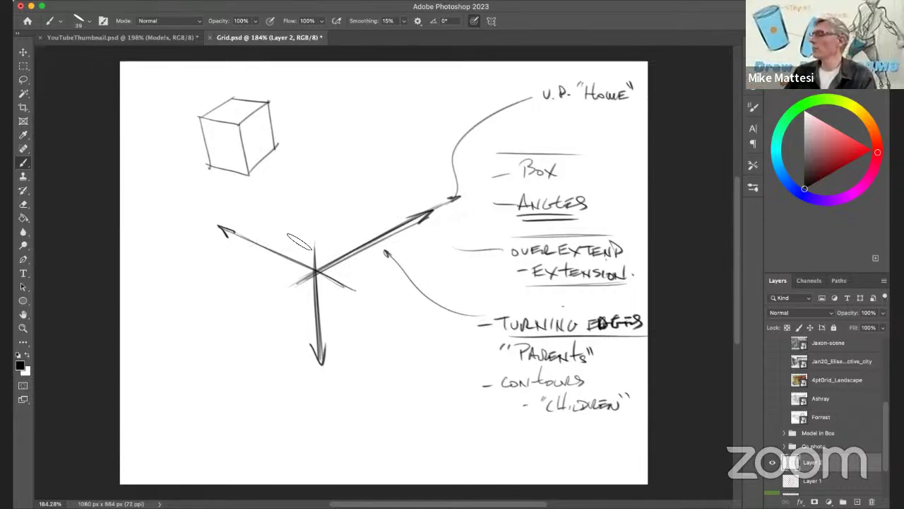
mouse_move(256, 262)
mouse_down()
mouse_move(377, 162)
mouse_move(367, 172)
mouse_up()
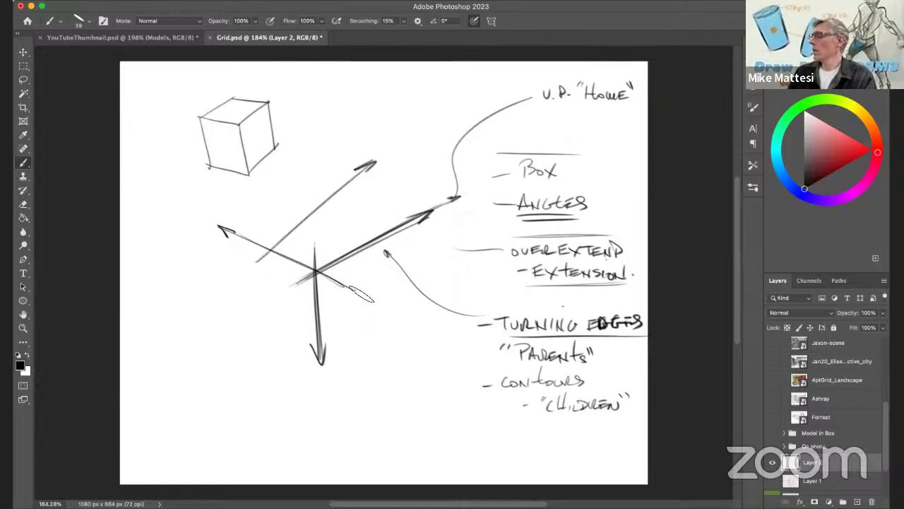
drag(377, 327, 376, 331)
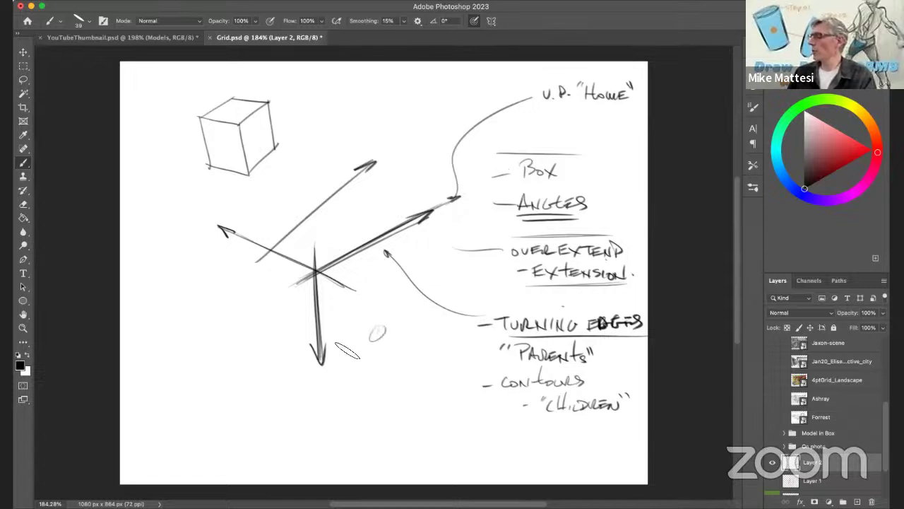
drag(322, 359, 418, 311)
key(ctrl+z)
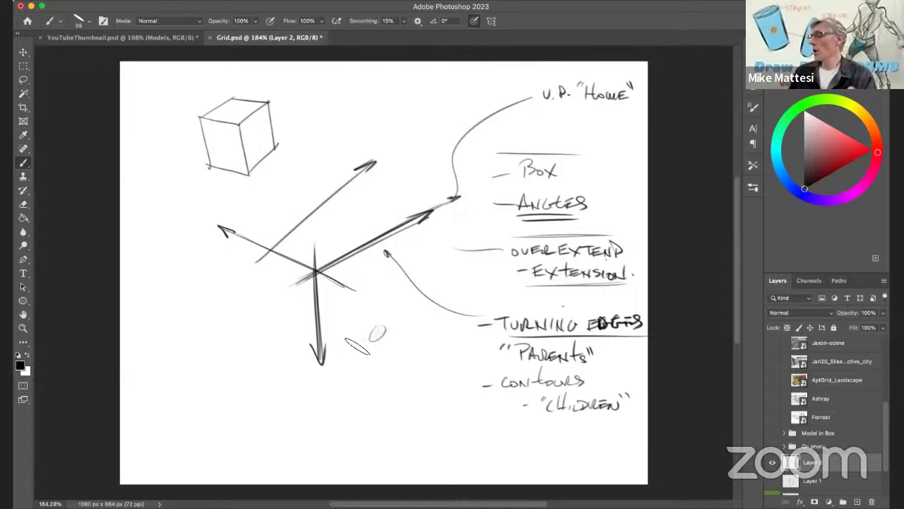
mouse_move(437, 334)
mouse_down()
mouse_move(349, 344)
mouse_move(455, 331)
mouse_up()
mouse_move(336, 345)
mouse_down()
mouse_move(456, 329)
mouse_move(444, 333)
mouse_up()
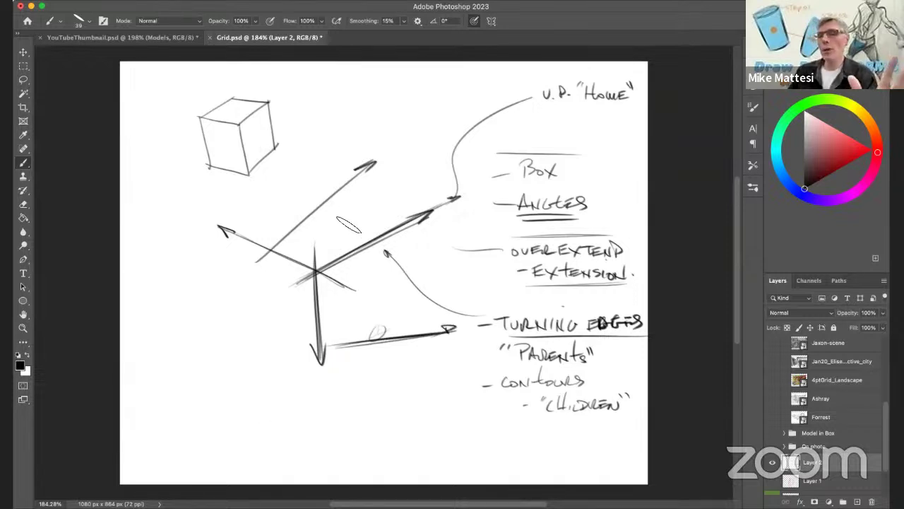
Step: Draw the box's back top contour and lower left edge, and overextend the three vertical edges downward with arrowheads
drag(309, 222, 399, 231)
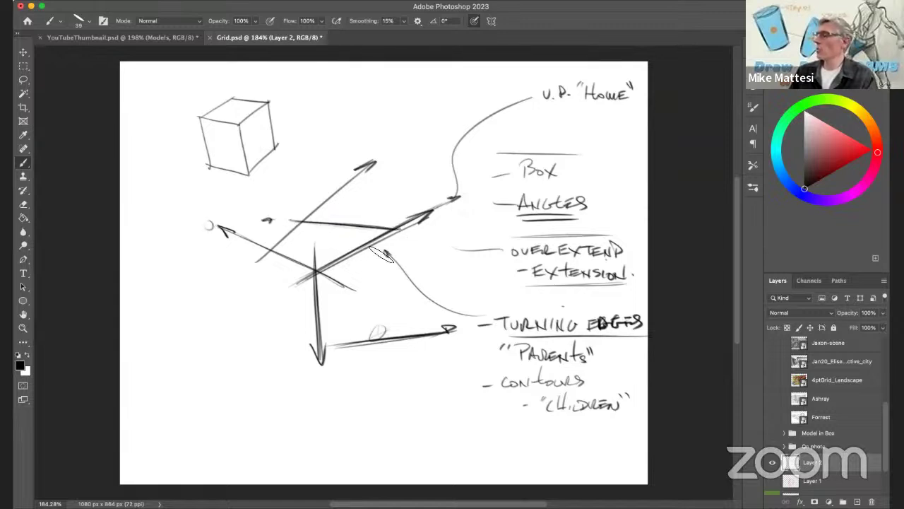
mouse_move(266, 318)
mouse_down()
mouse_move(309, 343)
mouse_move(251, 306)
mouse_up()
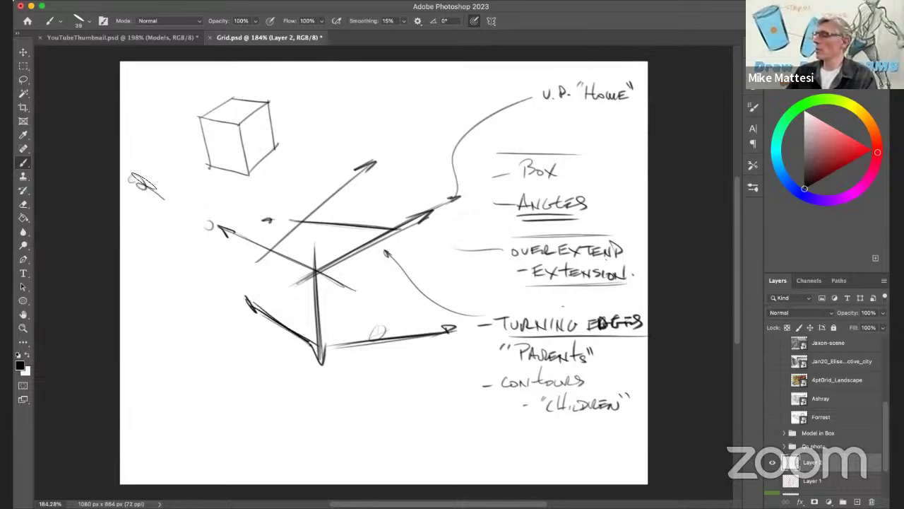
drag(316, 297, 325, 413)
drag(270, 250, 292, 359)
drag(387, 251, 380, 344)
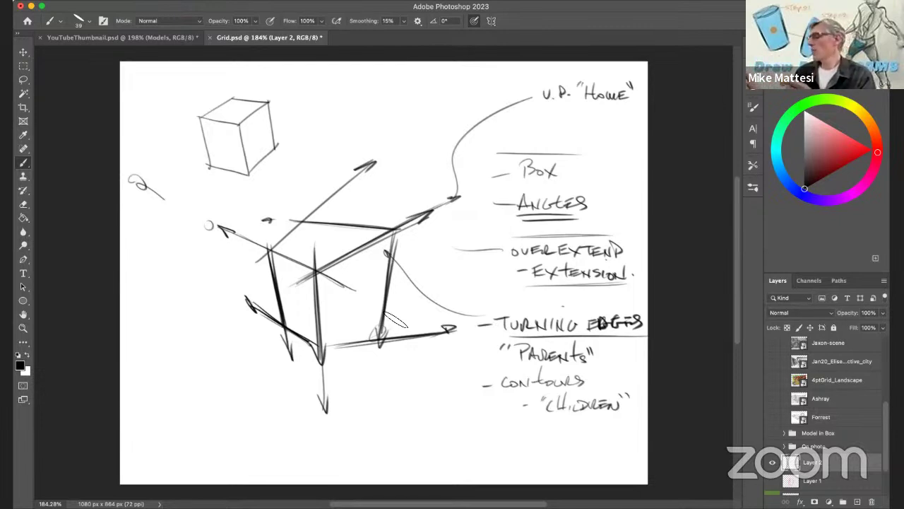
Step: Erase the flat lower right arrow, extend the upper right turning edge, and redraw the lower right contour heading toward the same vanishing point
mouse_move(462, 349)
mouse_down()
mouse_move(456, 361)
mouse_move(419, 359)
mouse_move(381, 345)
mouse_move(394, 331)
mouse_up()
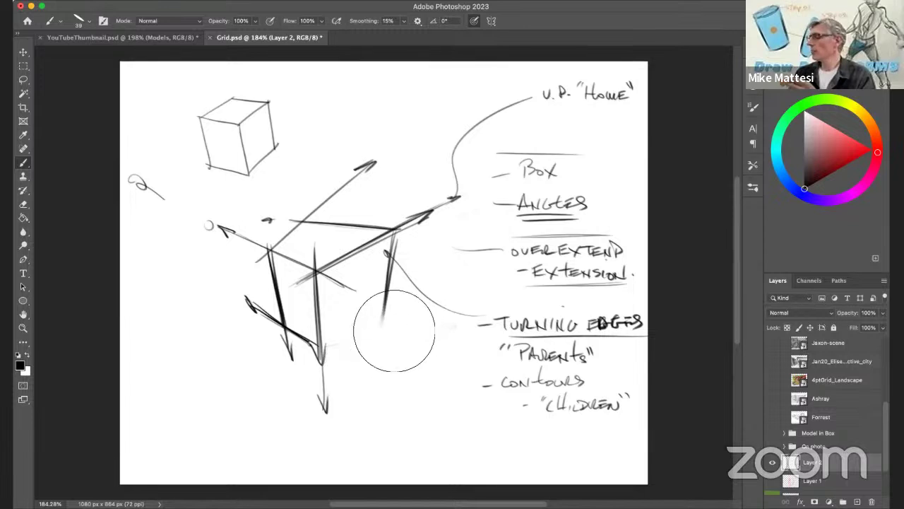
drag(318, 272, 564, 141)
drag(322, 348, 419, 295)
drag(323, 346, 417, 296)
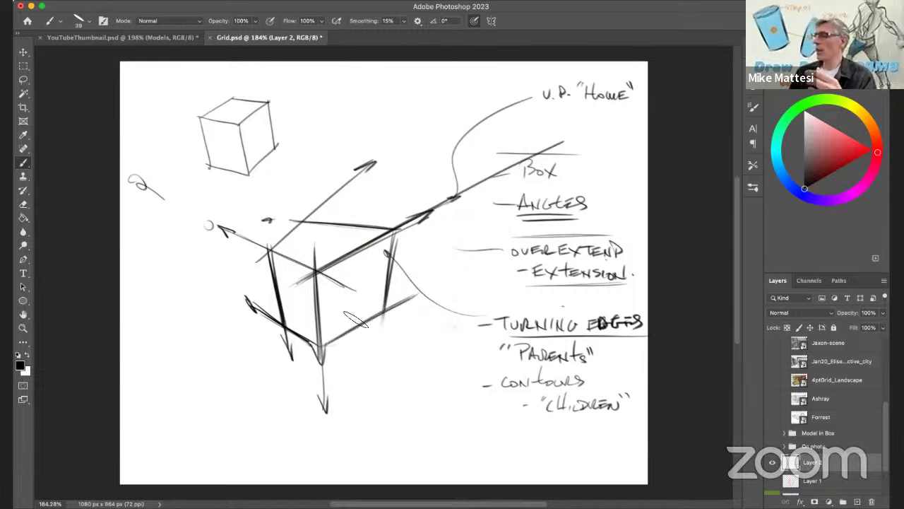
key(super+z)
key(super+z)
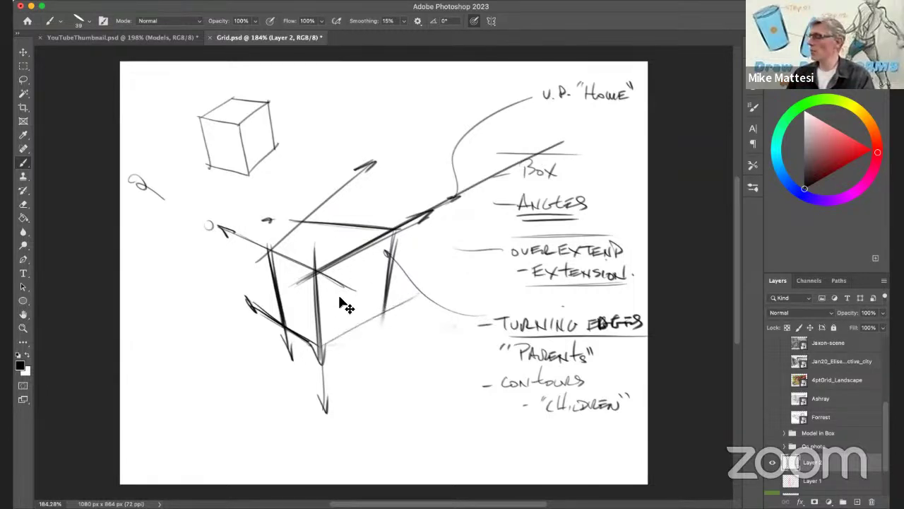
drag(327, 338, 385, 304)
drag(337, 340, 386, 304)
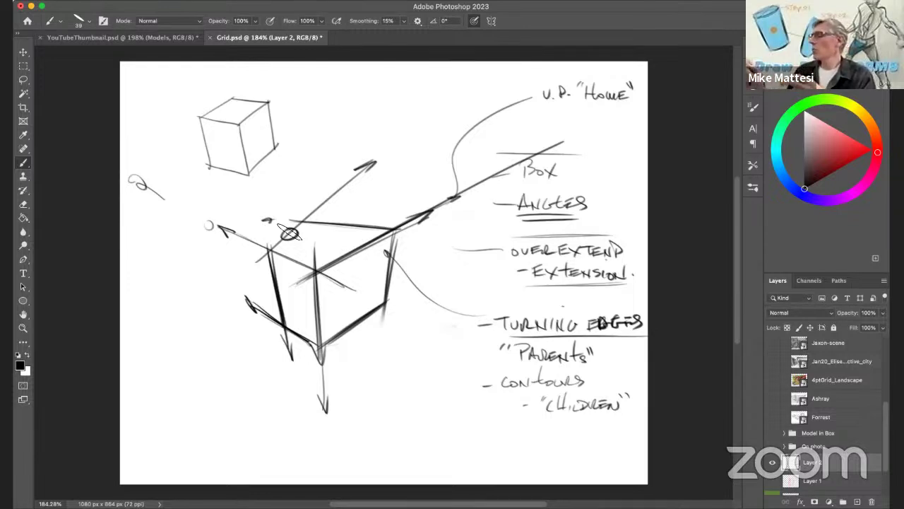
Step: Erase the steep arrow across the left turning edge and redraw the back top contours to close the box's top plane
drag(296, 220, 379, 142)
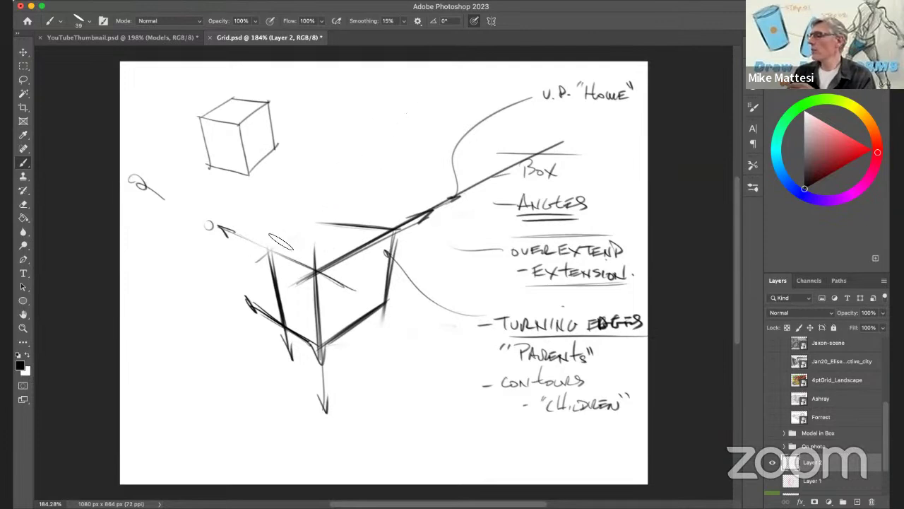
mouse_move(323, 224)
mouse_down()
mouse_move(273, 249)
mouse_move(293, 240)
mouse_up()
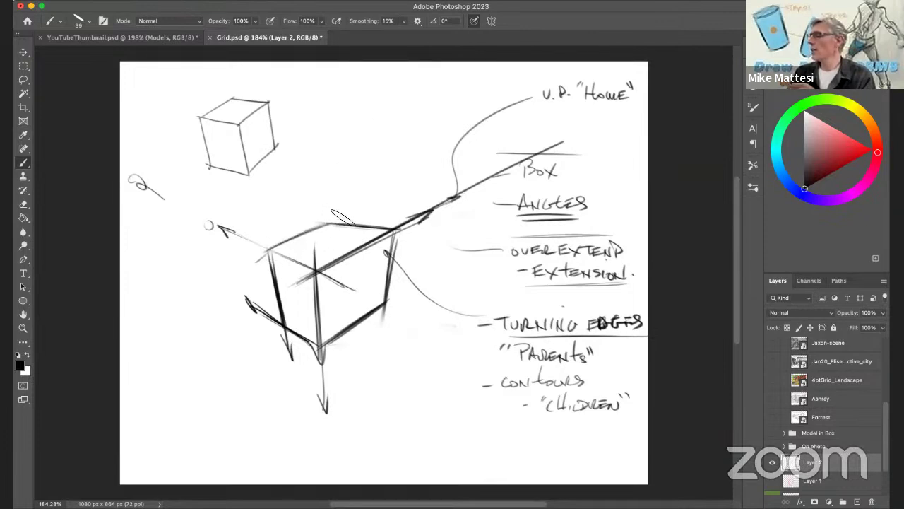
key(ctrl+z)
key(ctrl+z)
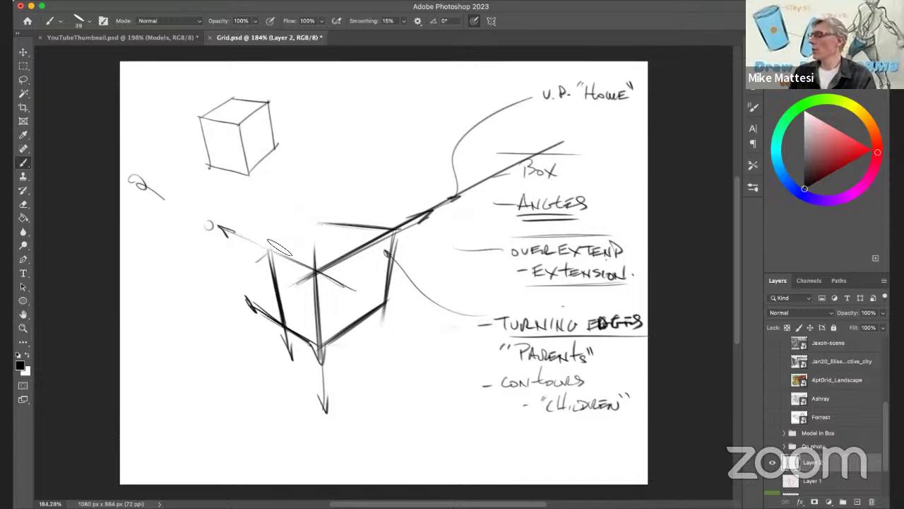
mouse_move(269, 250)
mouse_down()
mouse_move(333, 226)
mouse_move(396, 229)
mouse_up()
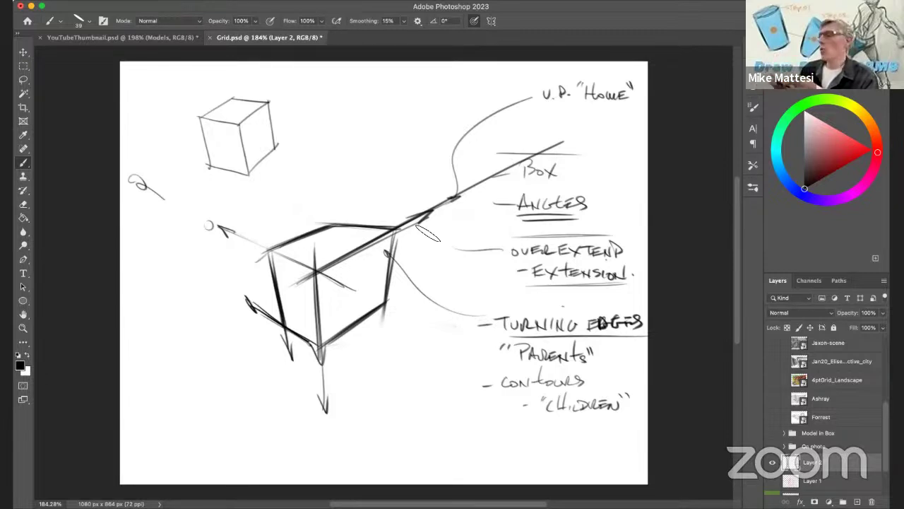
Step: Write "Families" above the large box, underline it twice and enclose it in parentheses
mouse_move(284, 176)
mouse_down()
mouse_move(280, 192)
mouse_move(292, 174)
mouse_up()
drag(277, 186, 374, 192)
drag(268, 206, 397, 198)
drag(267, 171, 281, 206)
mouse_move(382, 152)
mouse_down()
mouse_move(396, 166)
mouse_move(387, 204)
mouse_up()
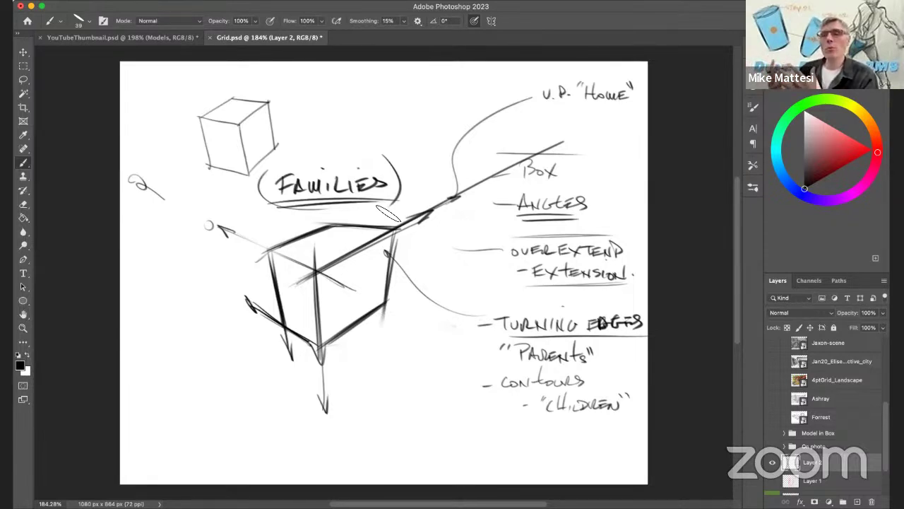
Step: Mark a small circle on each of the three turning edges meeting at the box's front top corner
drag(360, 245, 362, 247)
drag(319, 304, 315, 305)
drag(294, 256, 295, 258)
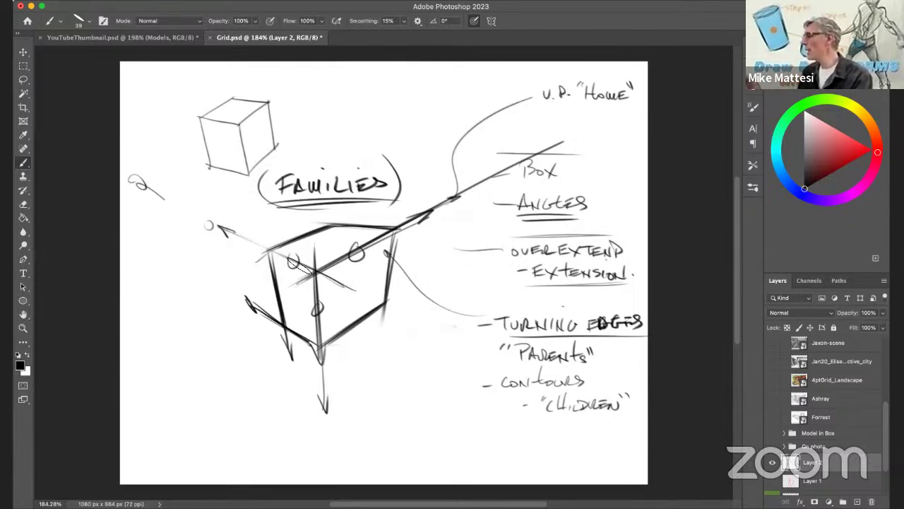
Step: In red, draw a horizontal baseline through the box's lowest corner and trace thickly over the central vertical edge
click(875, 151)
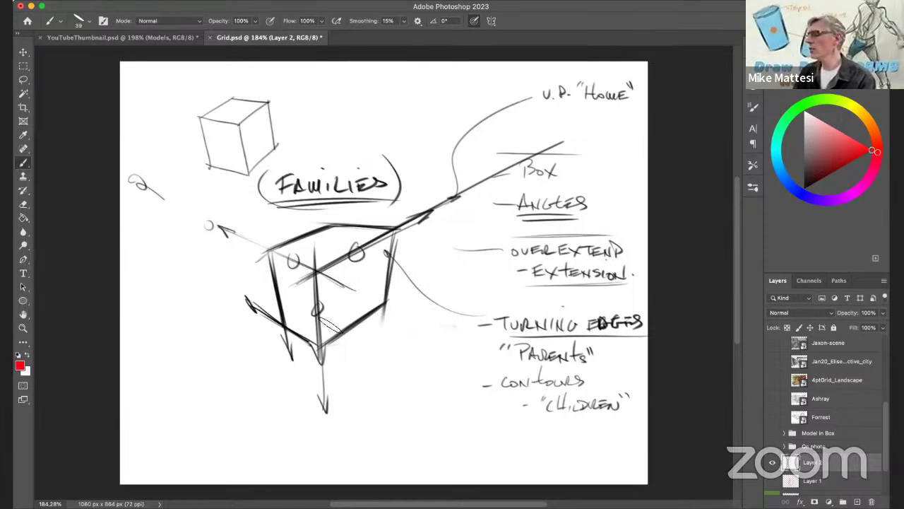
drag(337, 307, 362, 322)
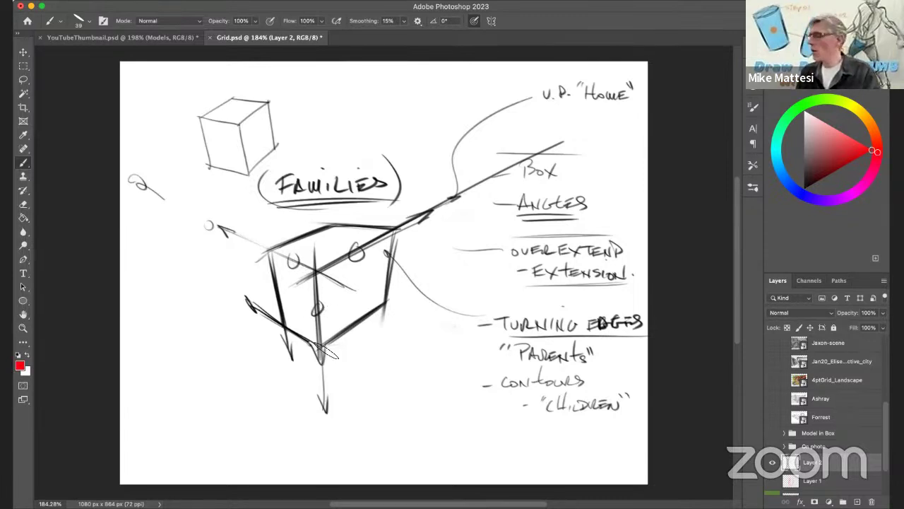
drag(205, 347, 465, 348)
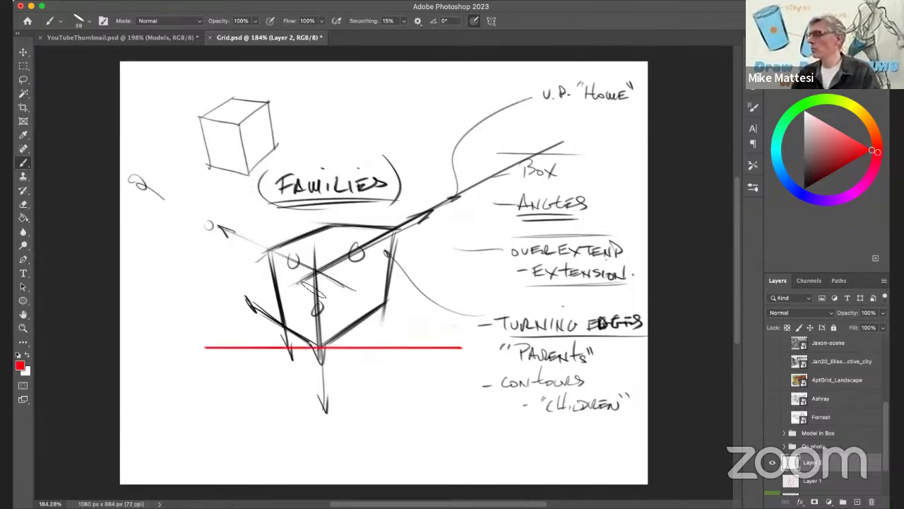
drag(315, 266, 320, 346)
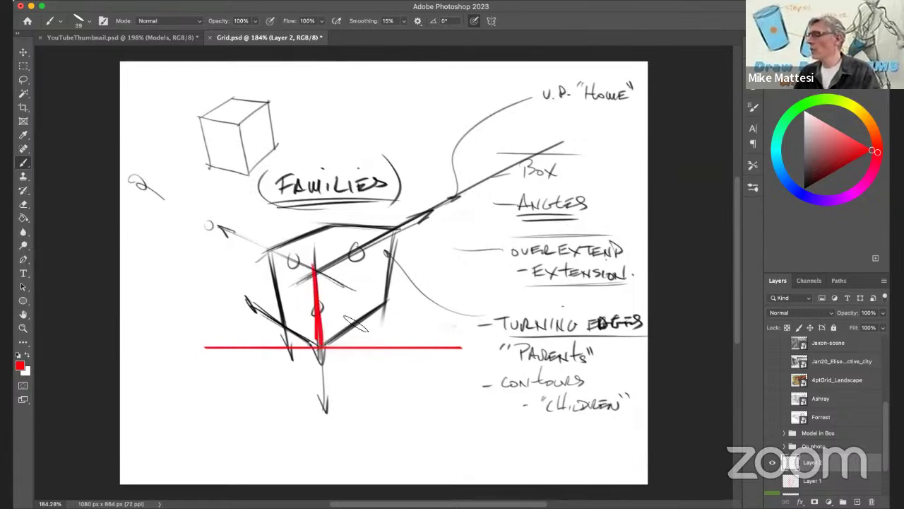
Step: Hatch and letter the angle left of the central edge in red and the angle under the lower right contour in blue
drag(298, 316, 301, 321)
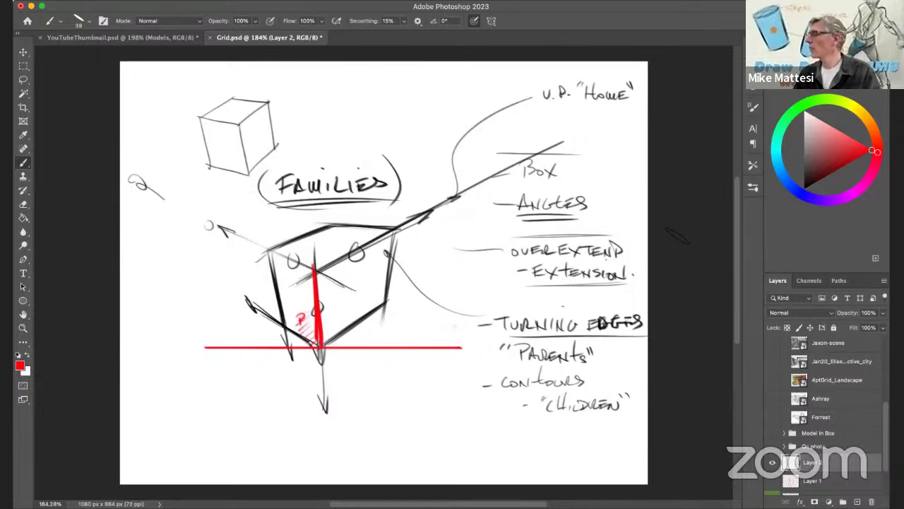
click(804, 195)
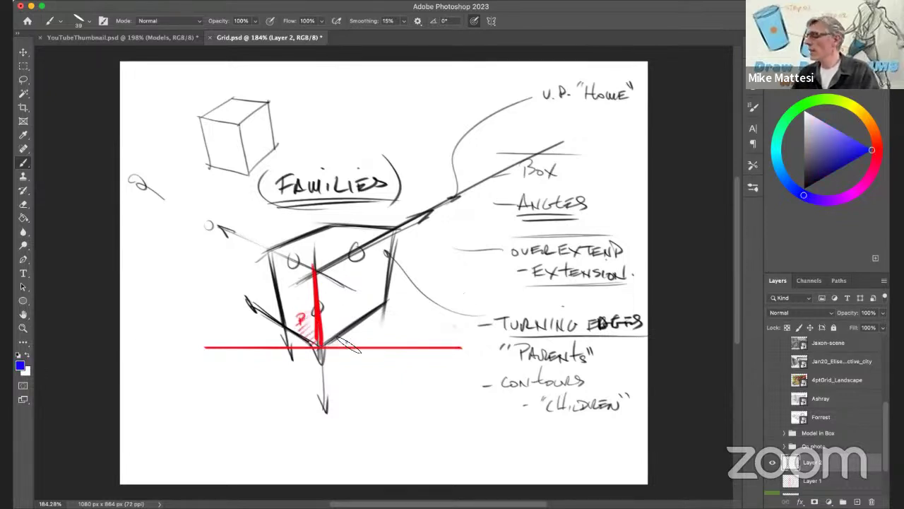
drag(332, 344, 356, 339)
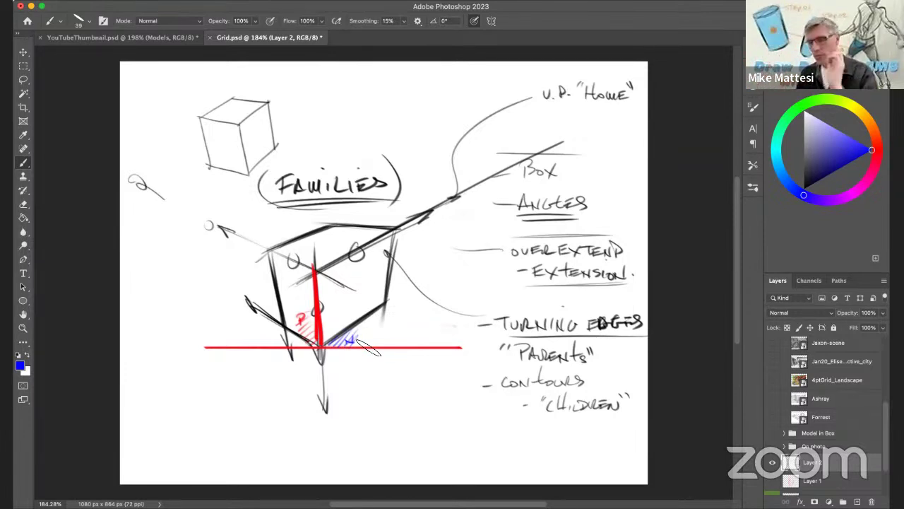
Step: In blue, draw a horizontal baseline beneath the large box and build a second box on it with a shallow lower right edge
drag(188, 447, 400, 447)
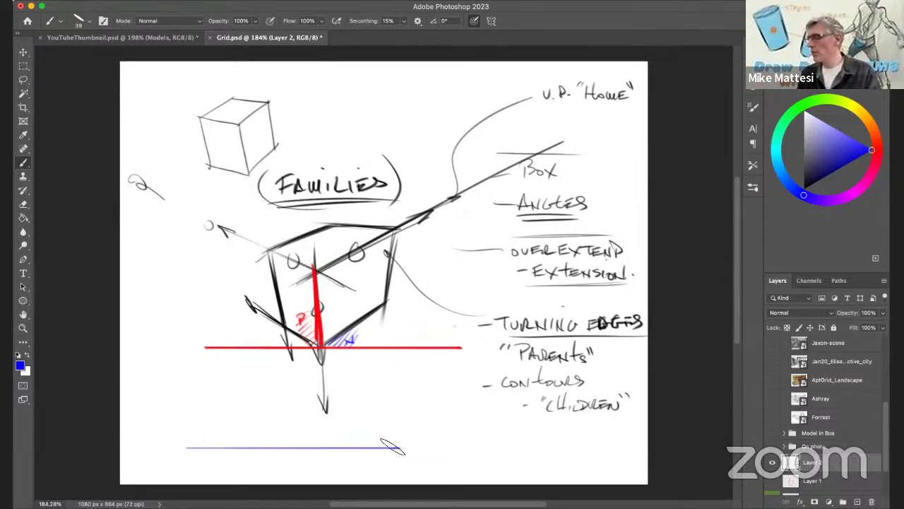
drag(267, 383, 267, 447)
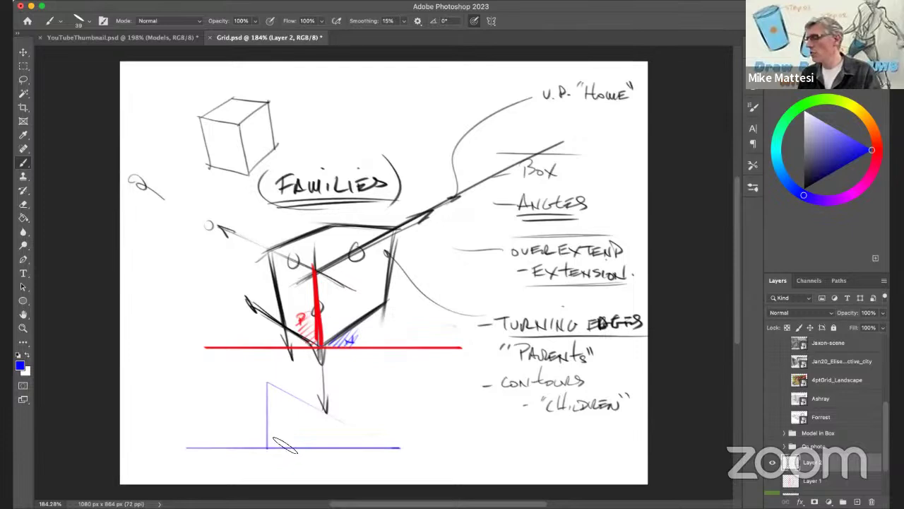
key(ctrl+z)
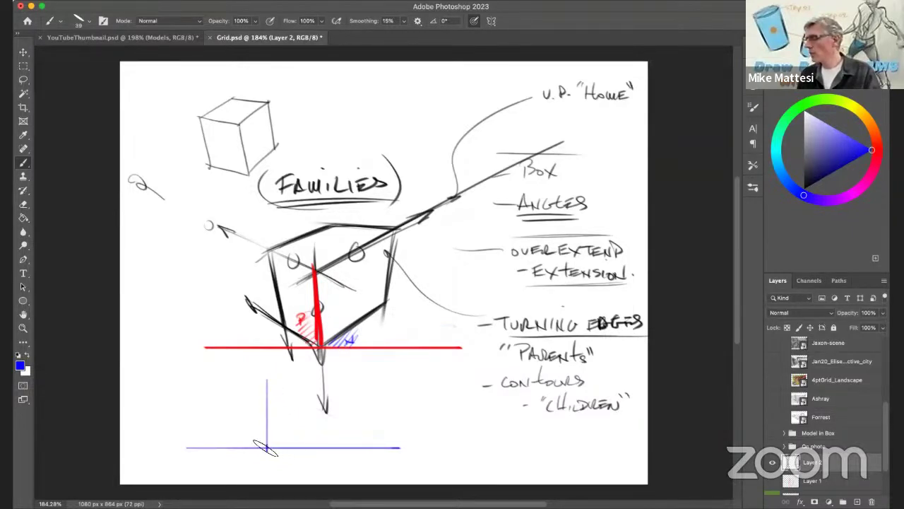
drag(267, 446, 330, 441)
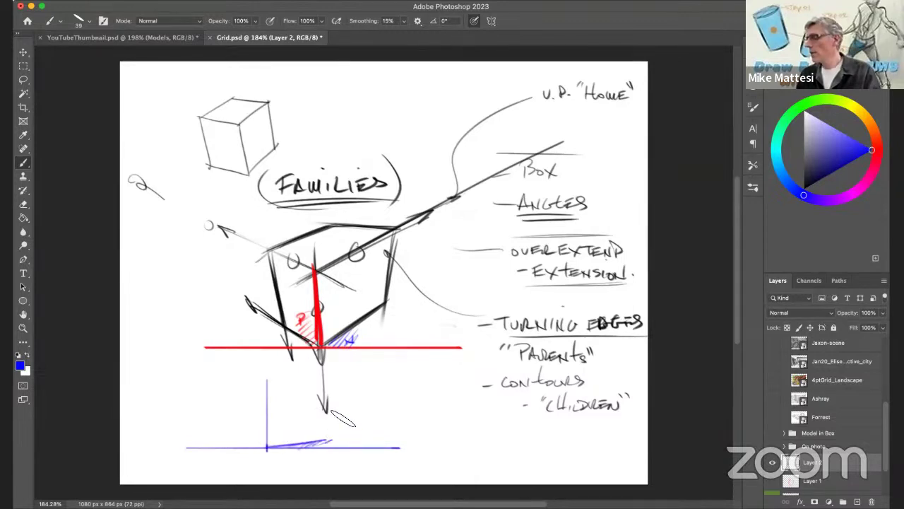
mouse_move(263, 417)
mouse_down()
mouse_move(270, 445)
mouse_move(264, 407)
mouse_move(268, 446)
mouse_move(264, 402)
mouse_move(270, 451)
mouse_move(262, 401)
mouse_move(268, 448)
mouse_move(274, 382)
mouse_move(331, 375)
mouse_move(331, 440)
mouse_up()
drag(334, 383, 327, 444)
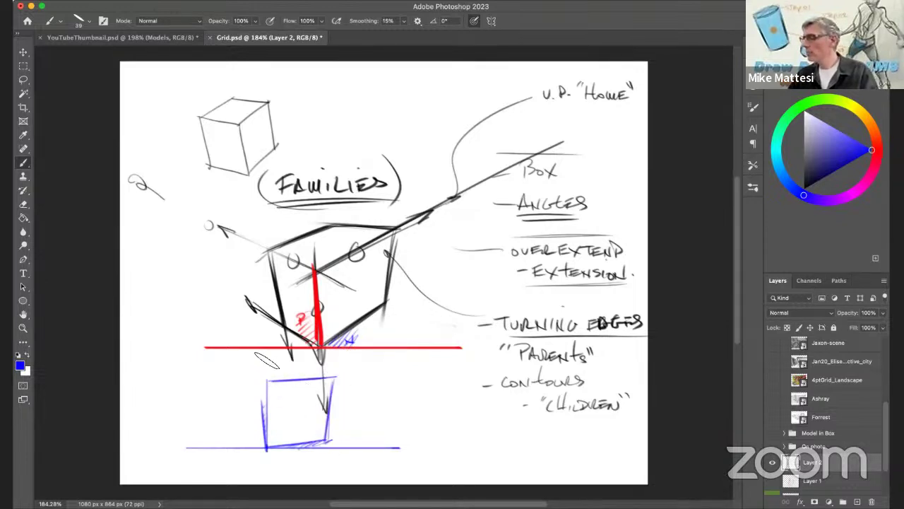
drag(261, 340, 271, 389)
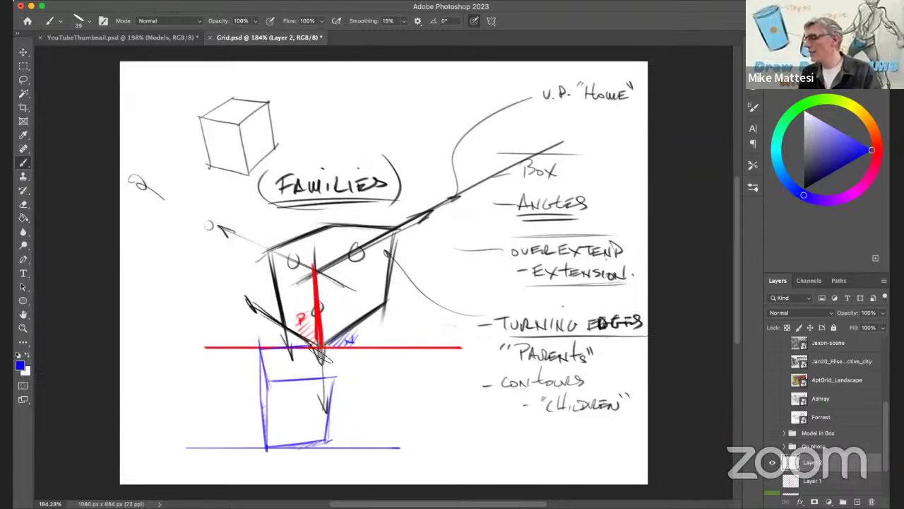
mouse_move(309, 348)
mouse_down()
mouse_move(338, 357)
mouse_move(340, 313)
mouse_move(326, 441)
mouse_up()
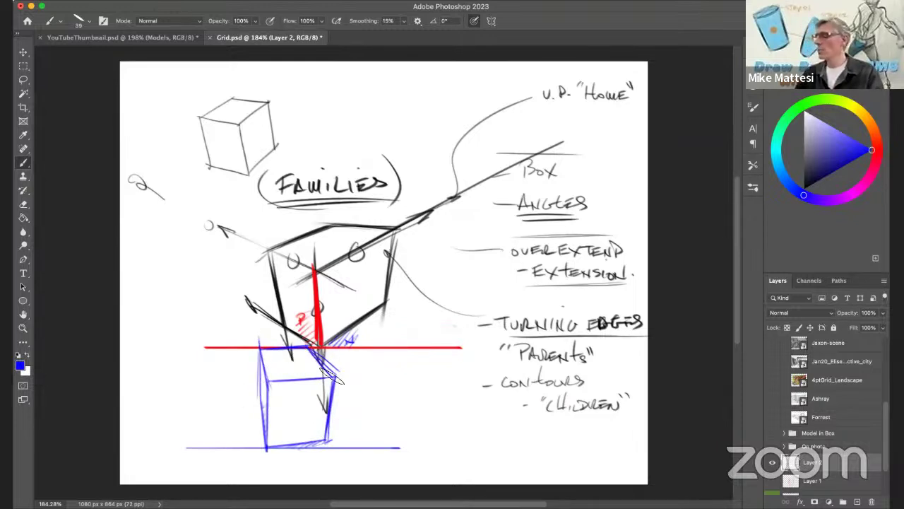
Step: Draw an arc across the blue box's lower left corner and annotate it with 180° and 90
mouse_move(243, 443)
mouse_down()
mouse_move(277, 435)
mouse_move(287, 448)
mouse_up()
mouse_move(229, 412)
mouse_down()
mouse_move(229, 422)
mouse_move(240, 412)
mouse_up()
drag(246, 412, 248, 403)
mouse_move(252, 435)
mouse_down()
mouse_move(250, 444)
mouse_move(293, 433)
mouse_up()
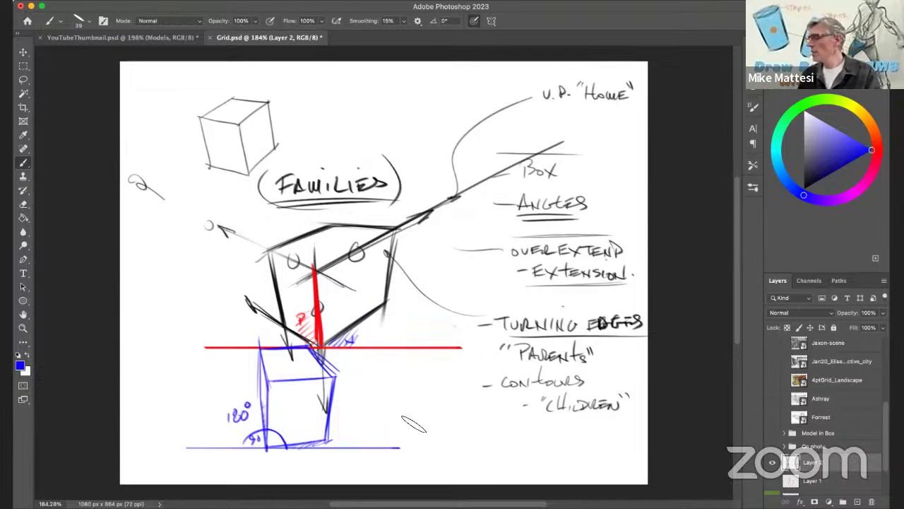
Step: Erase the blue box, the red baseline and the blue angle marking, and reset the drawing colour to black
mouse_move(407, 454)
mouse_down()
mouse_move(203, 466)
mouse_move(364, 435)
mouse_move(194, 441)
mouse_move(355, 411)
mouse_move(233, 409)
mouse_move(342, 403)
mouse_move(250, 400)
mouse_move(317, 399)
mouse_move(257, 391)
mouse_move(333, 397)
mouse_move(247, 387)
mouse_move(223, 366)
mouse_move(371, 390)
mouse_move(352, 391)
mouse_move(468, 343)
mouse_up()
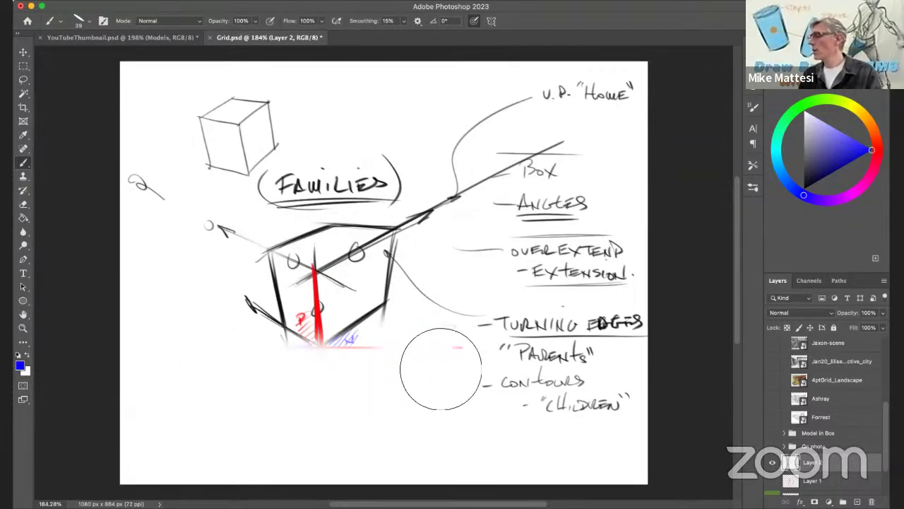
key(d)
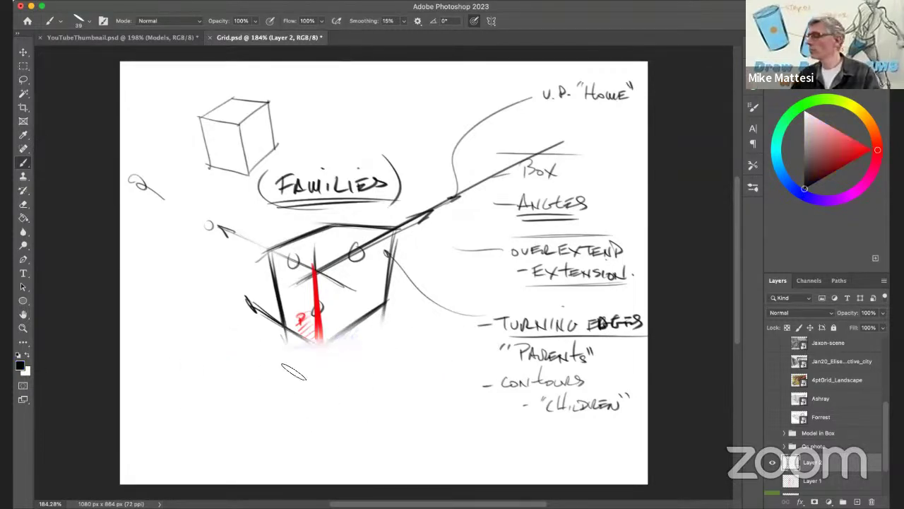
Step: Redraw the large box's lower edges and its central vertical edge in black
drag(344, 331, 322, 344)
mouse_move(315, 268)
mouse_down()
mouse_move(321, 343)
mouse_move(311, 313)
mouse_up()
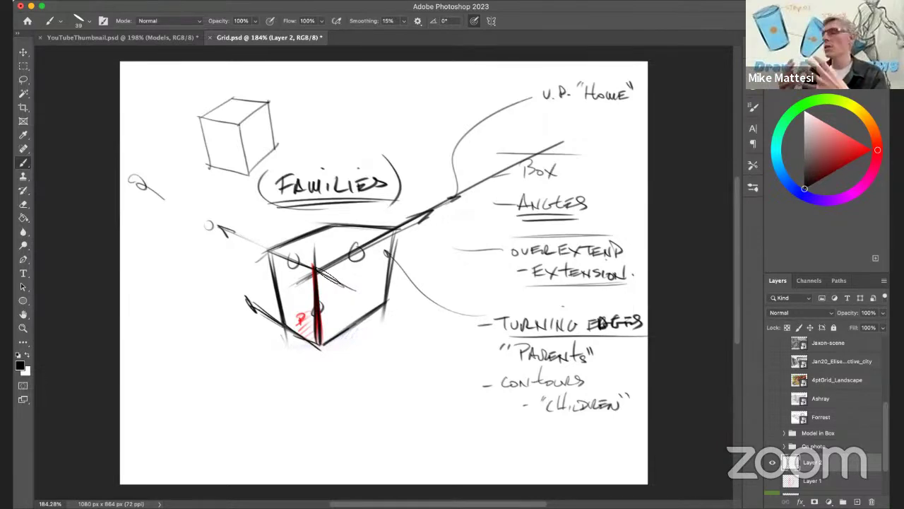
Step: In green, draw a vertical axis line rising from the centre of the box's top face and an ellipse inscribed in that face
click(801, 108)
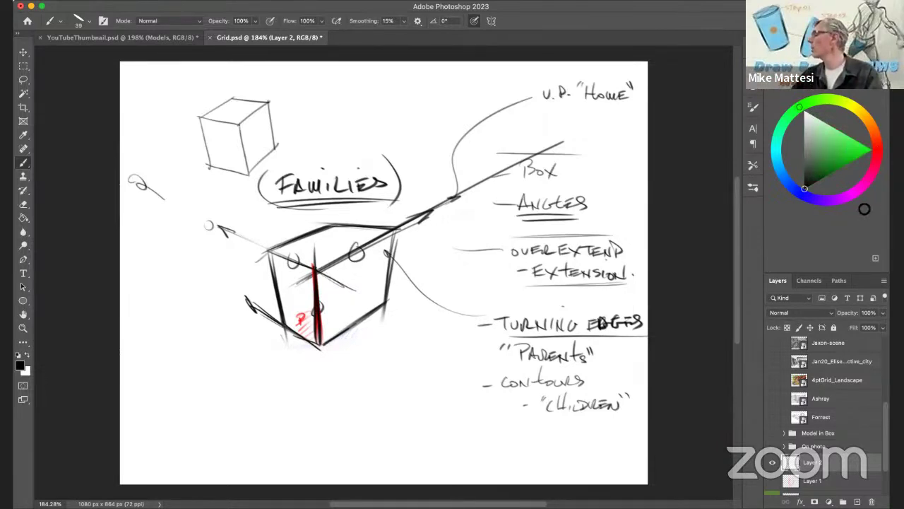
click(873, 151)
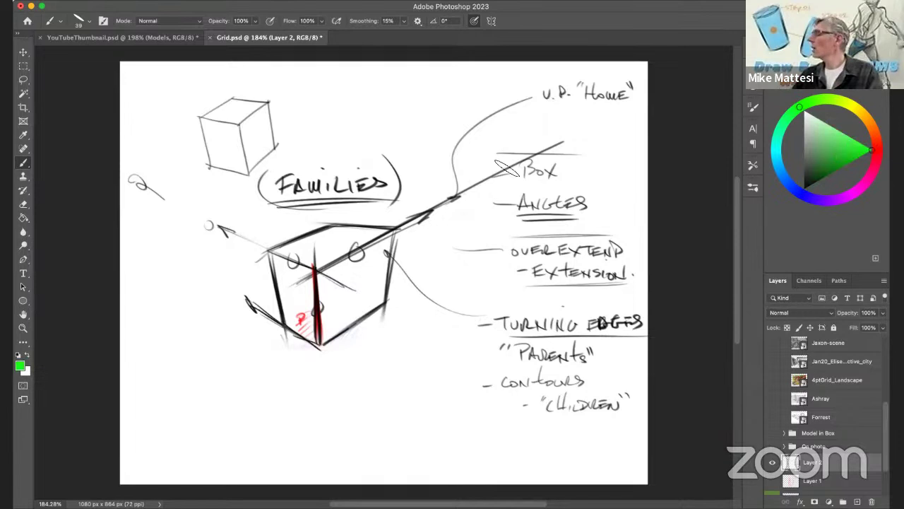
click(330, 242)
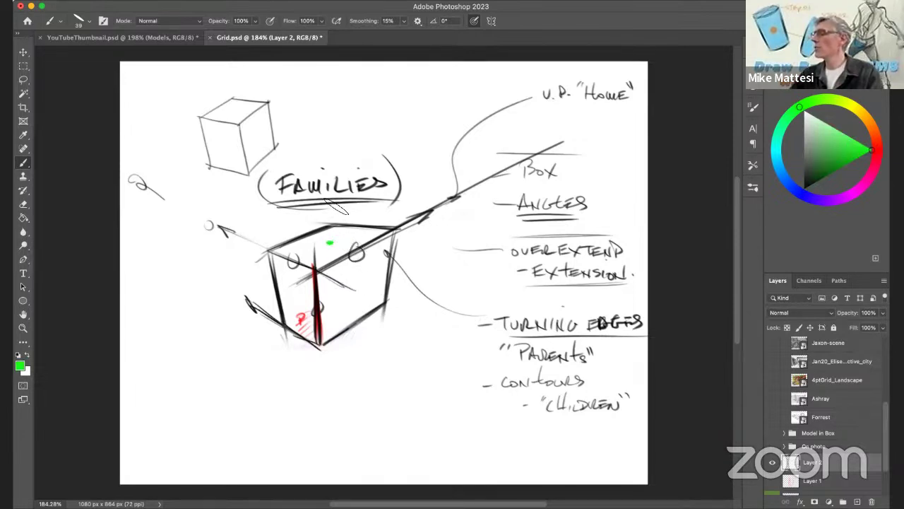
drag(331, 152, 332, 239)
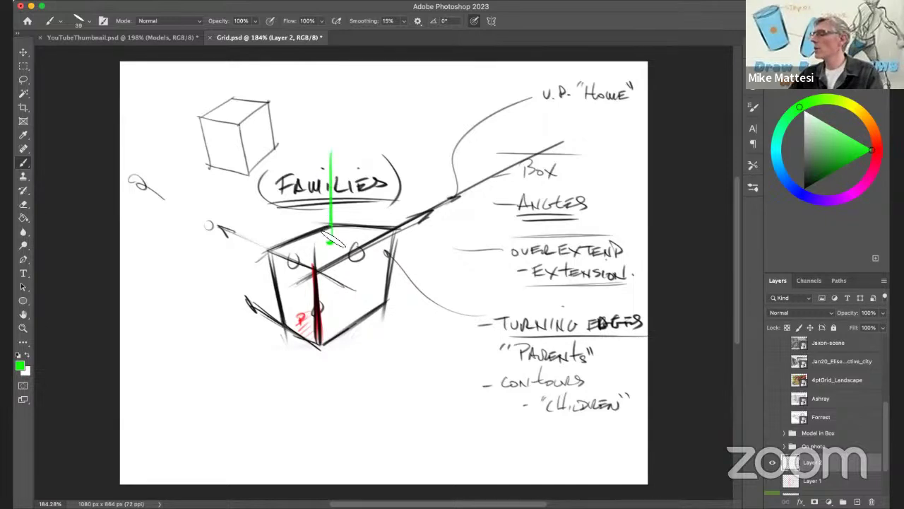
drag(332, 140, 330, 244)
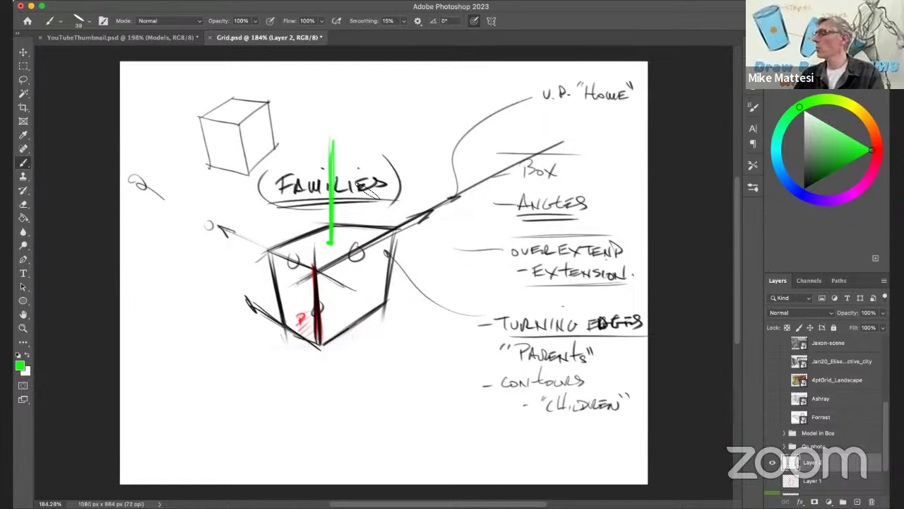
mouse_move(300, 263)
mouse_down()
mouse_move(371, 246)
mouse_move(295, 262)
mouse_move(311, 236)
mouse_move(299, 264)
mouse_move(349, 261)
mouse_up()
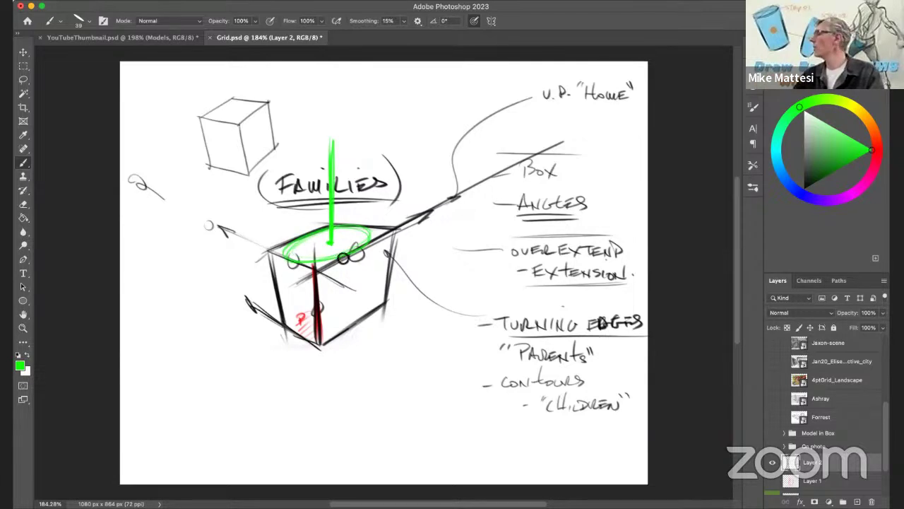
Step: In red, draw an axis line projecting outward from the centre of the box's right face and an ellipse inscribed in that face
click(877, 159)
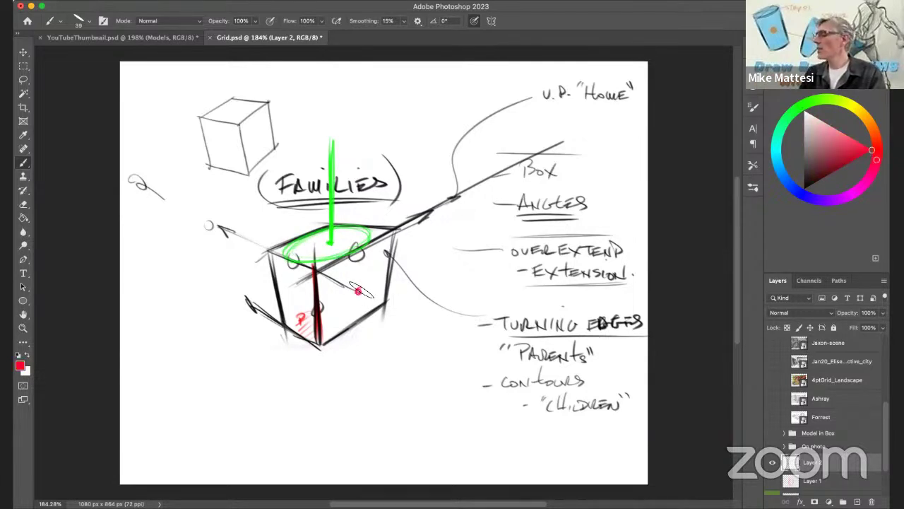
drag(358, 291, 458, 318)
mouse_move(364, 250)
mouse_down()
mouse_move(335, 332)
mouse_move(360, 253)
mouse_move(365, 315)
mouse_move(322, 296)
mouse_move(382, 285)
mouse_move(350, 330)
mouse_up()
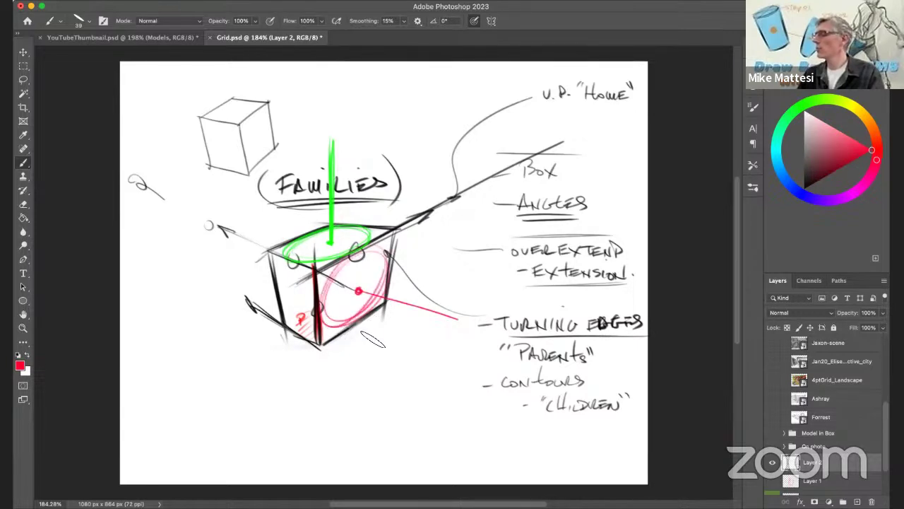
Step: In blue, inscribe an ellipse in the box's left face and draw an axis line outward from its centre labelled Z
click(800, 193)
click(295, 300)
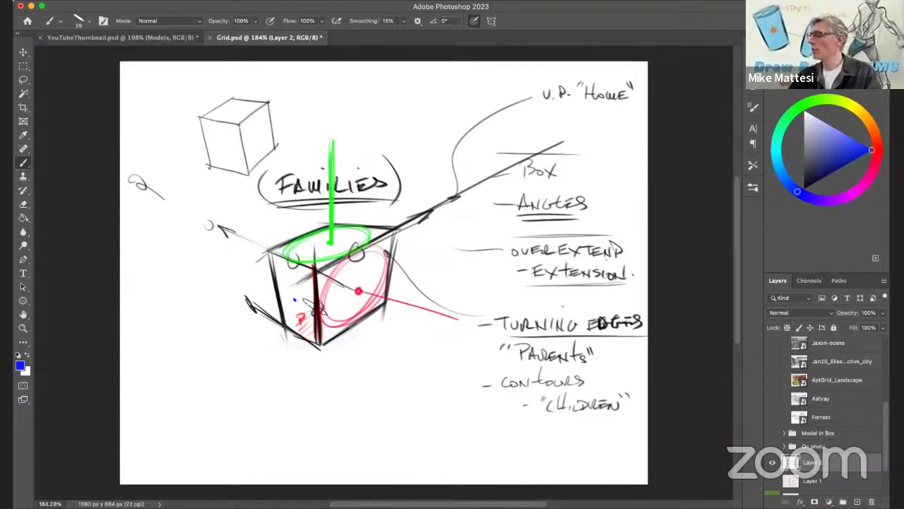
mouse_move(285, 266)
mouse_down()
mouse_move(315, 335)
mouse_move(298, 258)
mouse_move(289, 260)
mouse_up()
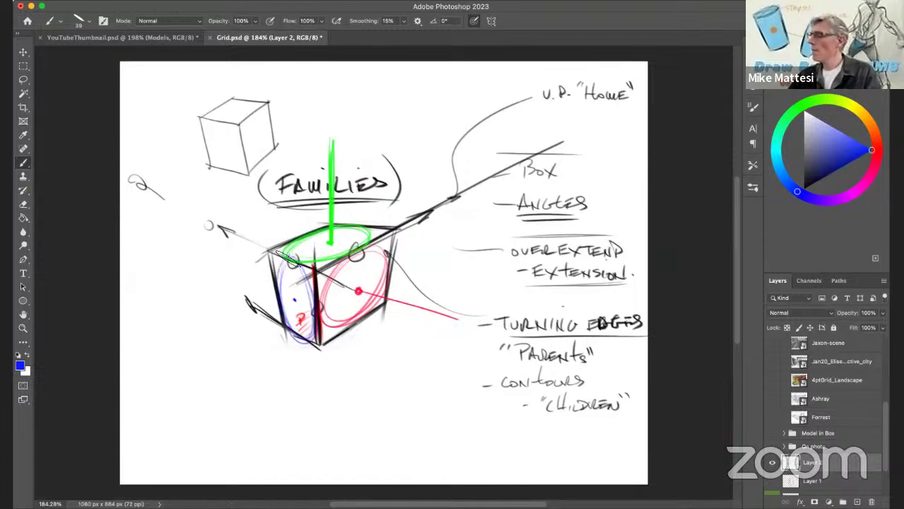
mouse_move(294, 301)
mouse_down()
mouse_move(218, 342)
mouse_move(244, 353)
mouse_up()
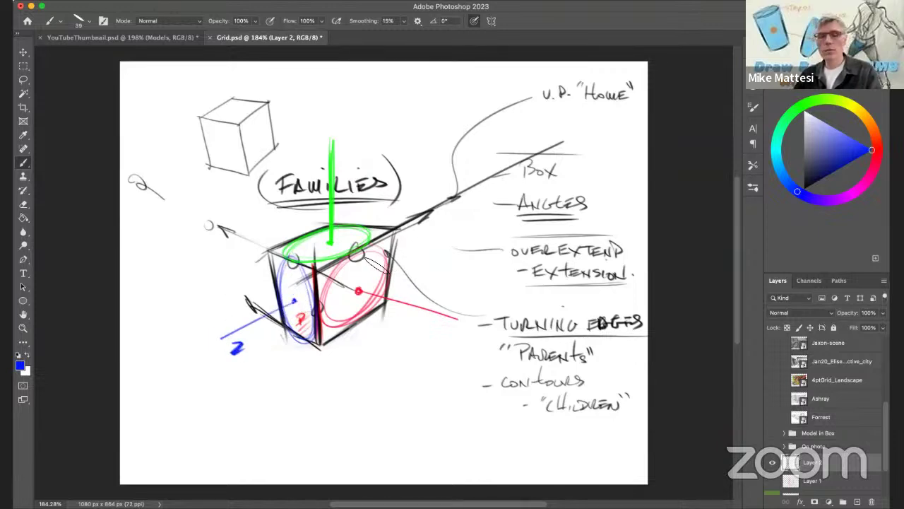
Step: Letter X at the end of the red axis and Y beside the top of the green axis, matching each axis colour
alt+click(360, 290)
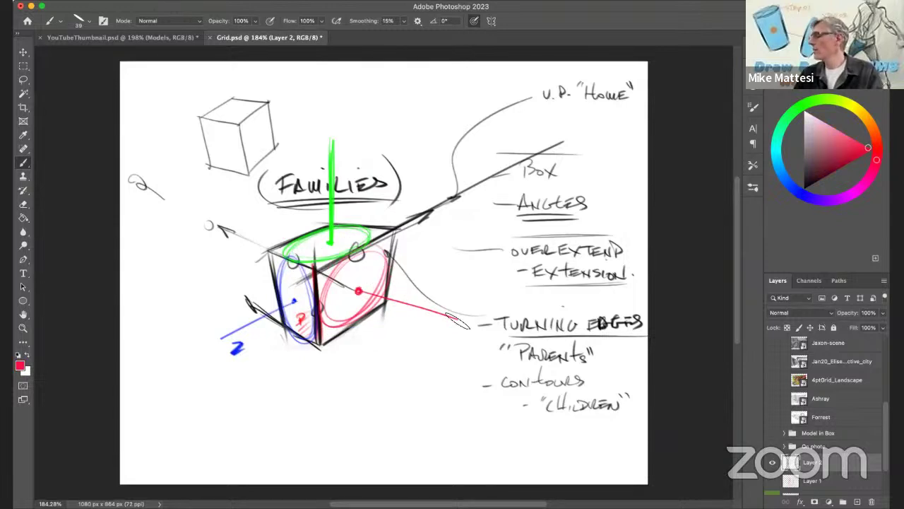
drag(470, 315, 476, 322)
drag(475, 314, 470, 322)
alt+click(331, 220)
drag(341, 129, 346, 135)
drag(351, 127, 346, 143)
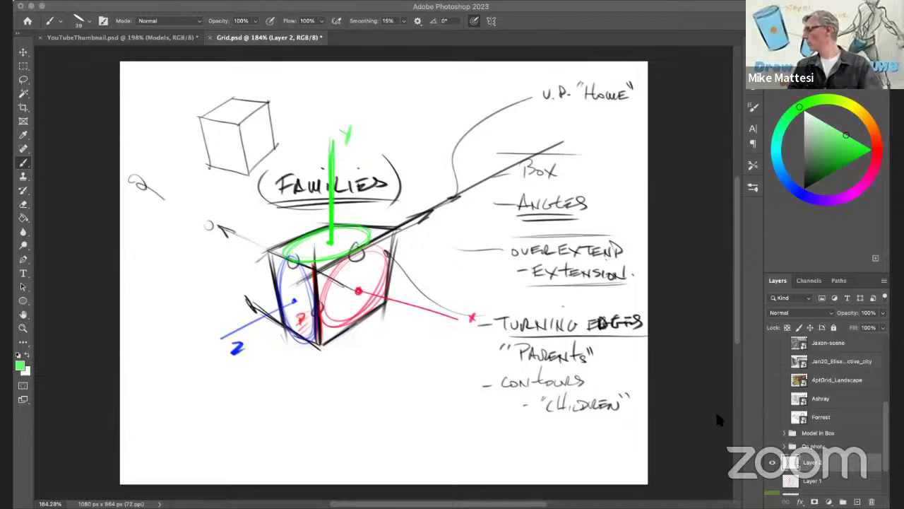
Step: Switch to Animation_cube.mp4, watch the rotating cube animation, and return to the Photoshop drawing
click(738, 435)
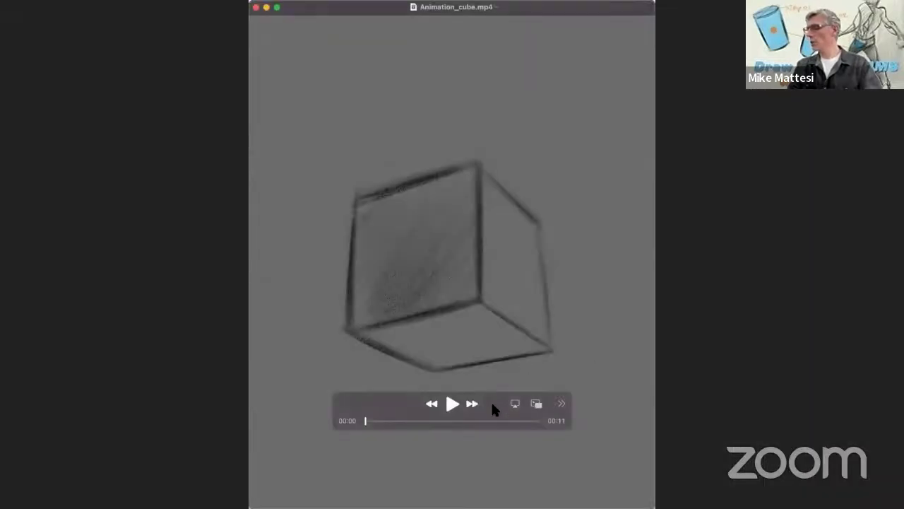
drag(492, 405, 486, 436)
drag(365, 453, 474, 506)
drag(474, 452, 466, 451)
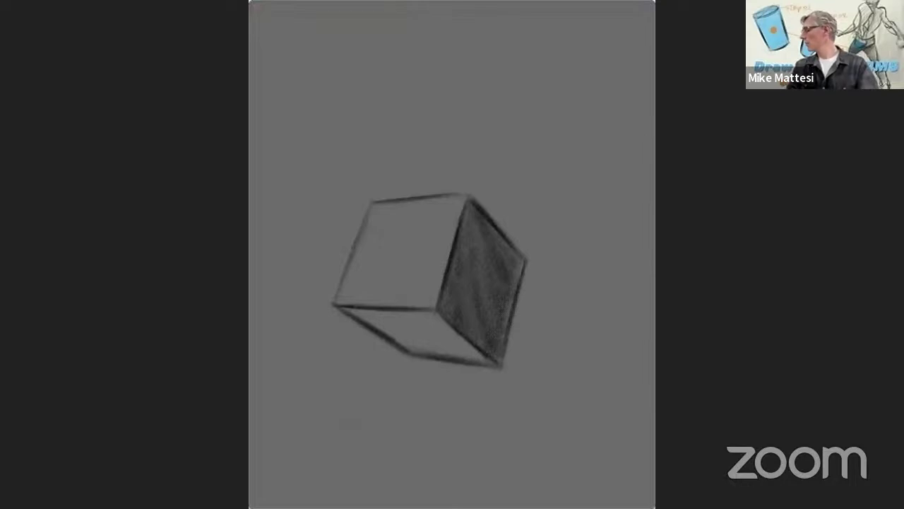
key(super+Tab)
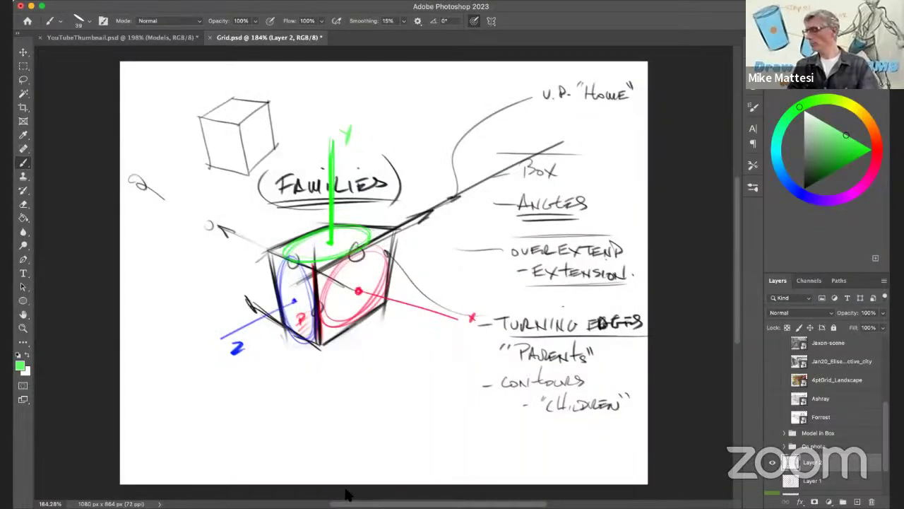
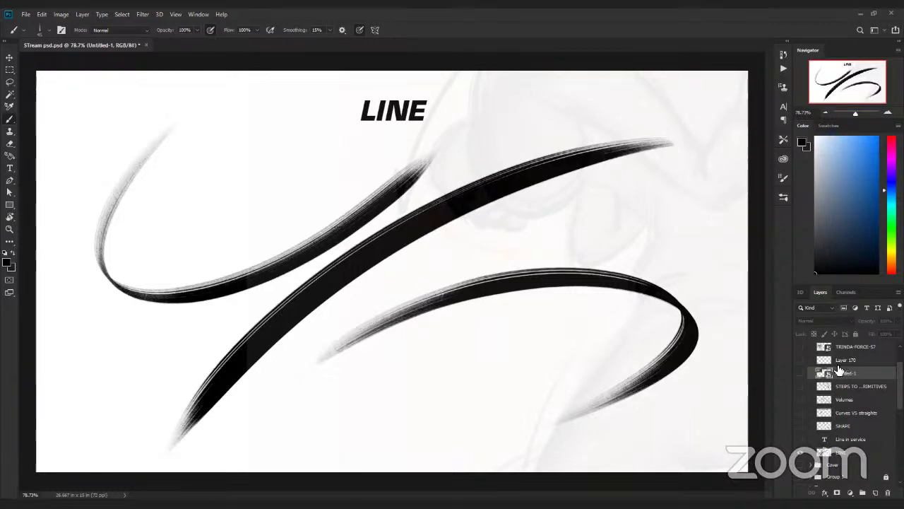
Step: Hide the LINE layer, show the Line in service title layer, and add a new empty layer above it
click(801, 453)
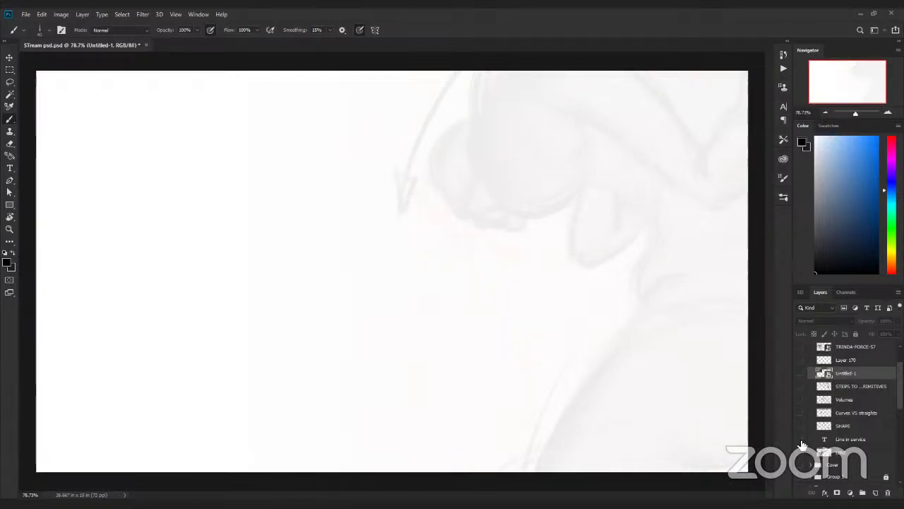
click(800, 439)
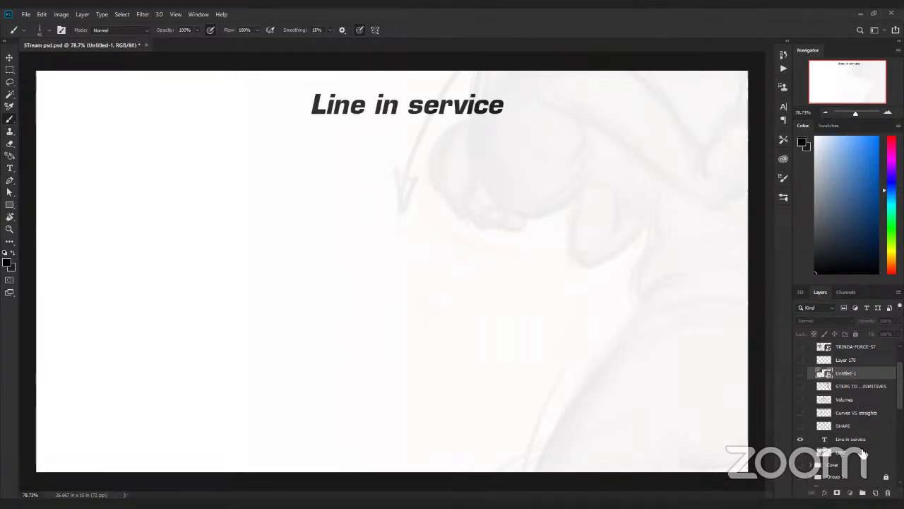
click(861, 442)
click(875, 493)
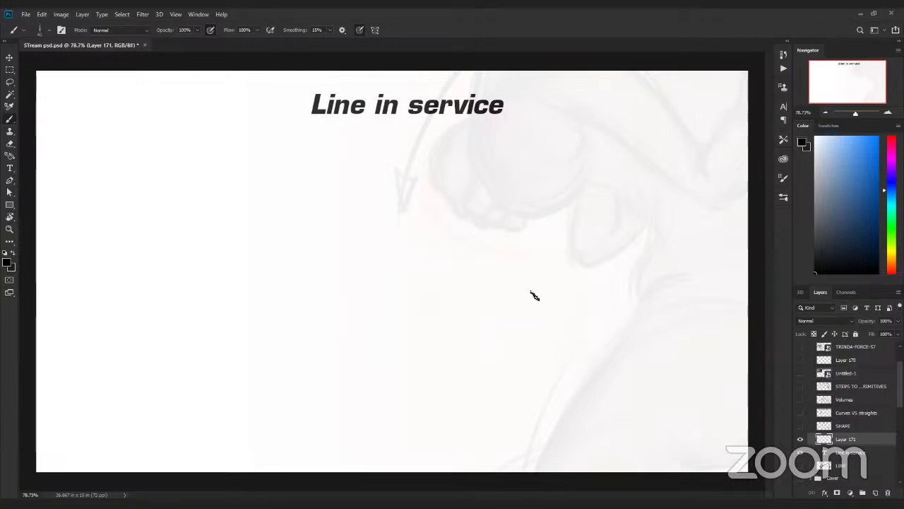
Step: Sketch a tapering left-hand curve and a thin arched top curve beneath the Line in service title, undoing unwanted strokes
drag(311, 135, 305, 376)
drag(214, 170, 413, 201)
key(ctrl+z)
key(ctrl+z)
drag(254, 151, 418, 216)
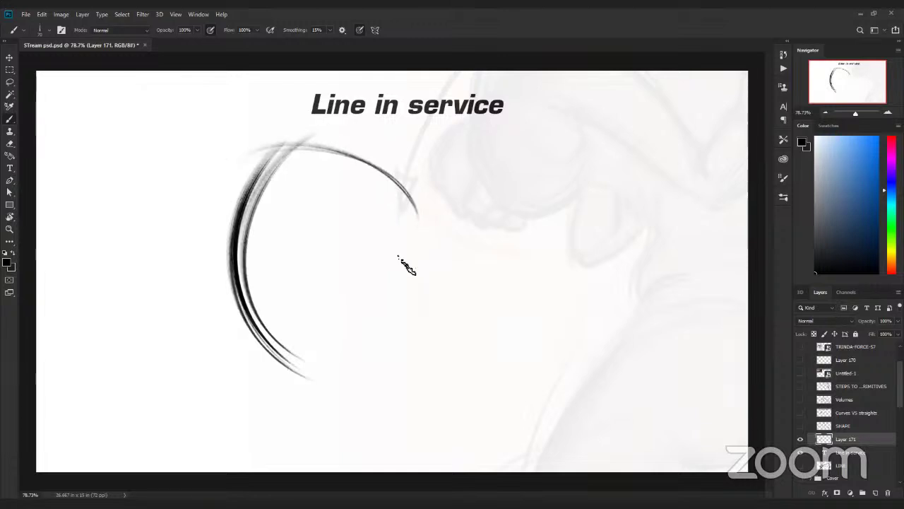
Step: Close the shape with heavy right and lower edges, then fill its interior with light diagonal hatching
mouse_move(419, 208)
mouse_down()
mouse_move(349, 342)
mouse_move(351, 335)
mouse_up()
mouse_move(417, 214)
mouse_down()
mouse_move(375, 323)
mouse_move(350, 341)
mouse_up()
mouse_move(424, 318)
mouse_down()
mouse_move(307, 113)
mouse_move(353, 395)
mouse_up()
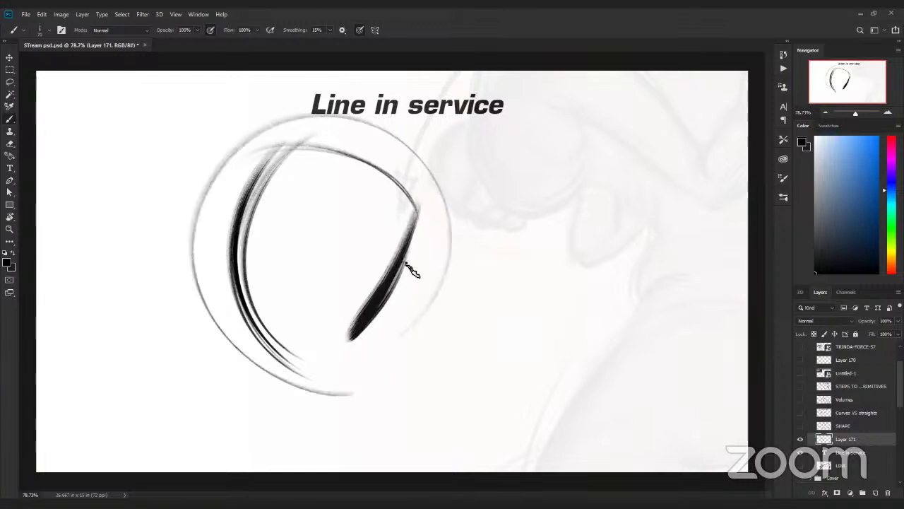
key(ctrl+z)
mouse_move(424, 298)
mouse_down()
mouse_move(242, 365)
mouse_move(402, 305)
mouse_move(274, 367)
mouse_up()
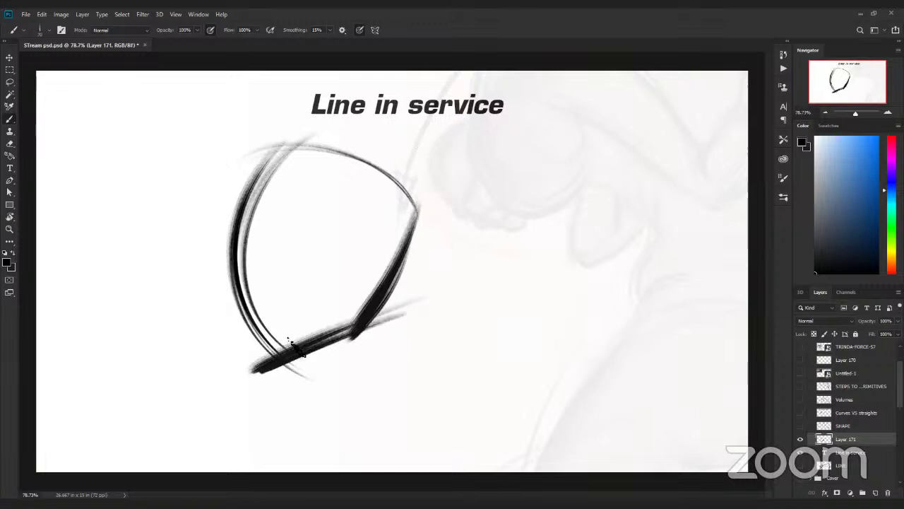
mouse_move(287, 161)
mouse_down()
mouse_move(246, 182)
mouse_move(256, 189)
mouse_move(360, 155)
mouse_move(250, 228)
mouse_up()
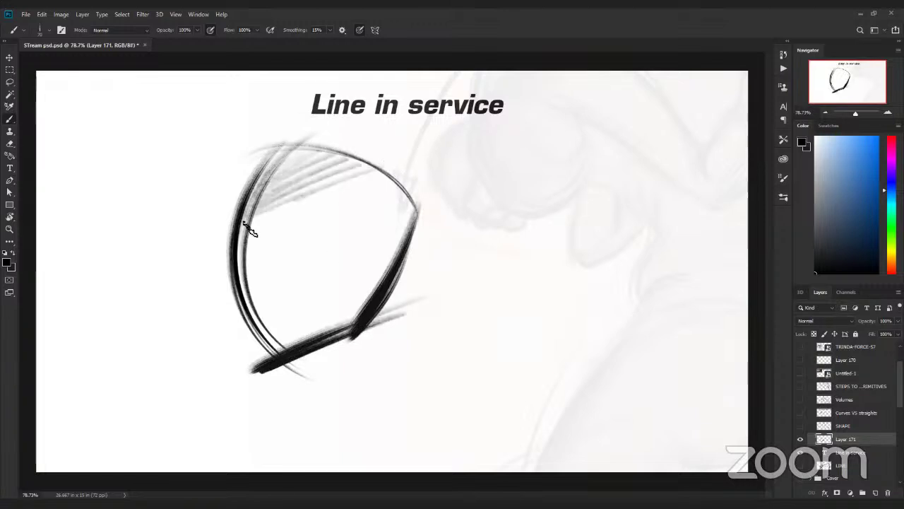
mouse_move(382, 175)
mouse_down()
mouse_move(291, 225)
mouse_move(382, 217)
mouse_move(242, 288)
mouse_move(233, 307)
mouse_move(337, 280)
mouse_move(294, 303)
mouse_move(327, 303)
mouse_move(323, 355)
mouse_up()
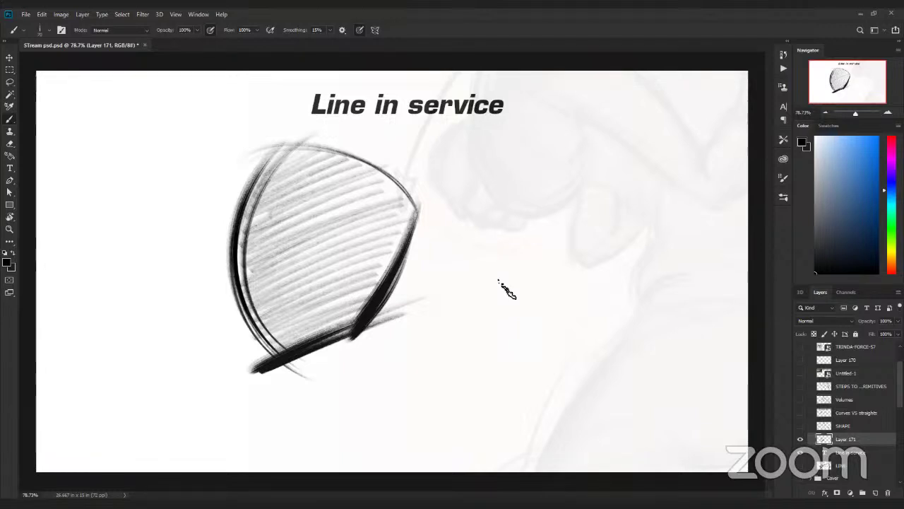
Step: Hide the Line in service title and its sketch layer, and show and select the SHAPE layer
click(801, 452)
click(801, 439)
click(801, 426)
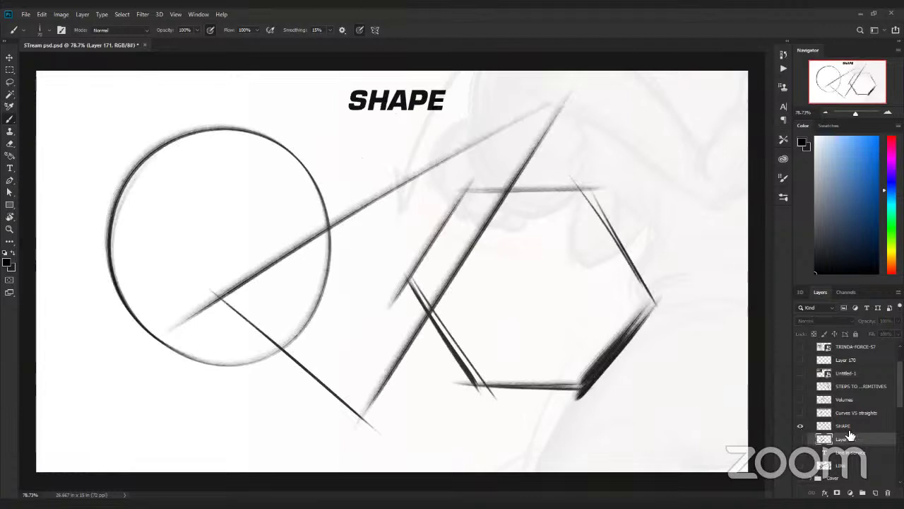
click(847, 430)
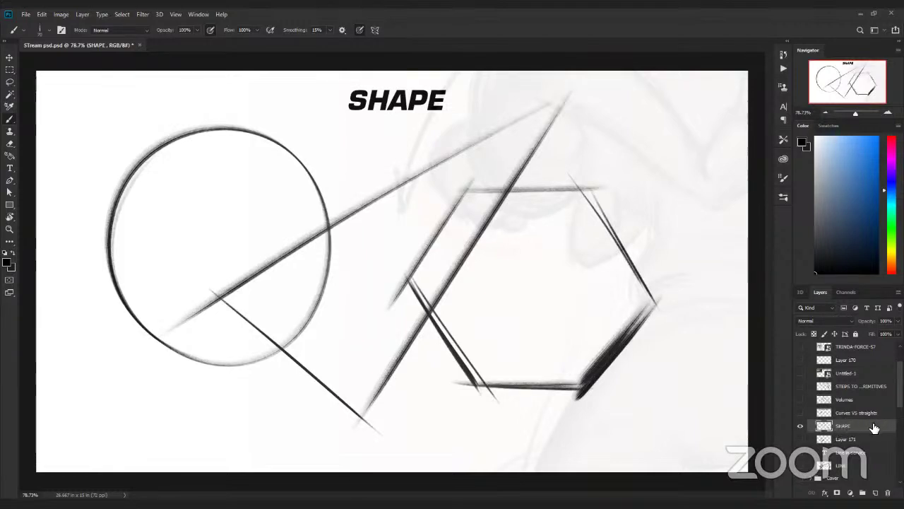
Step: Hide the SHAPE layer, then show and select the Volumes layer
click(801, 427)
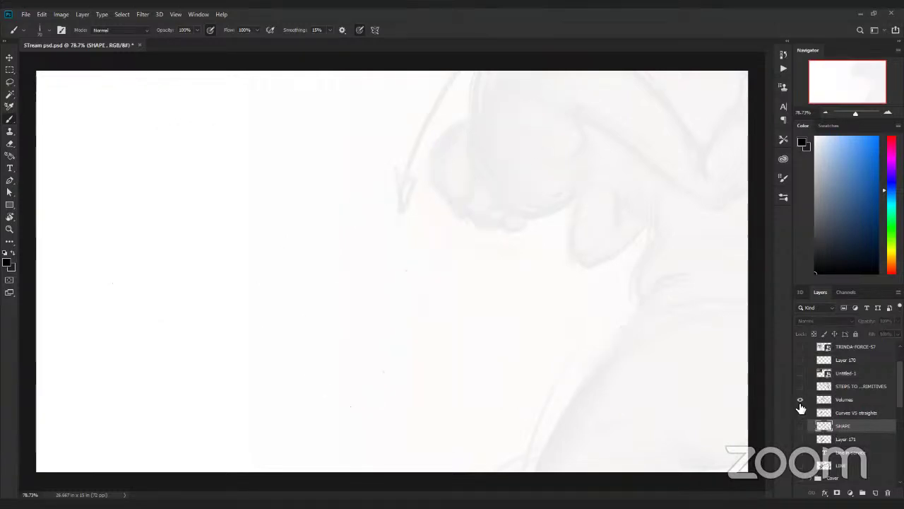
click(801, 400)
click(845, 403)
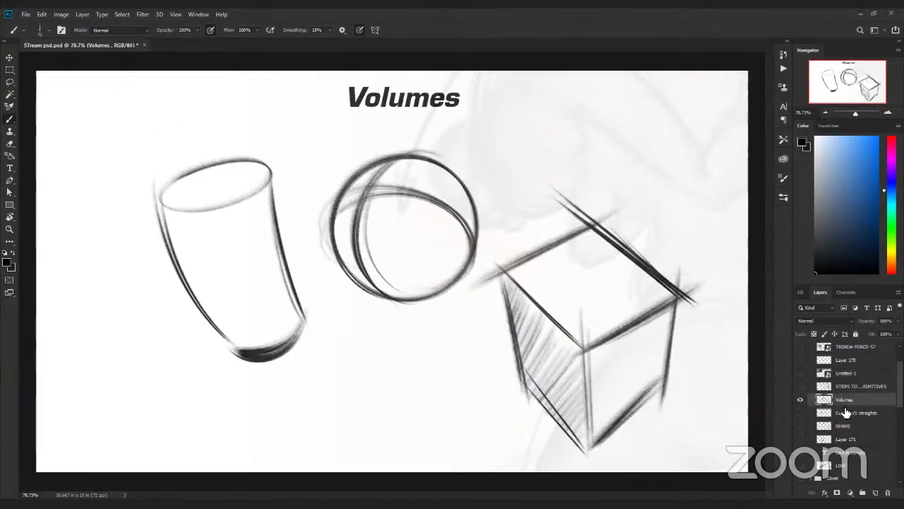
Step: Switch the display back to the SHAPE layer for comparison, then return to the Volumes layer
click(800, 426)
click(801, 403)
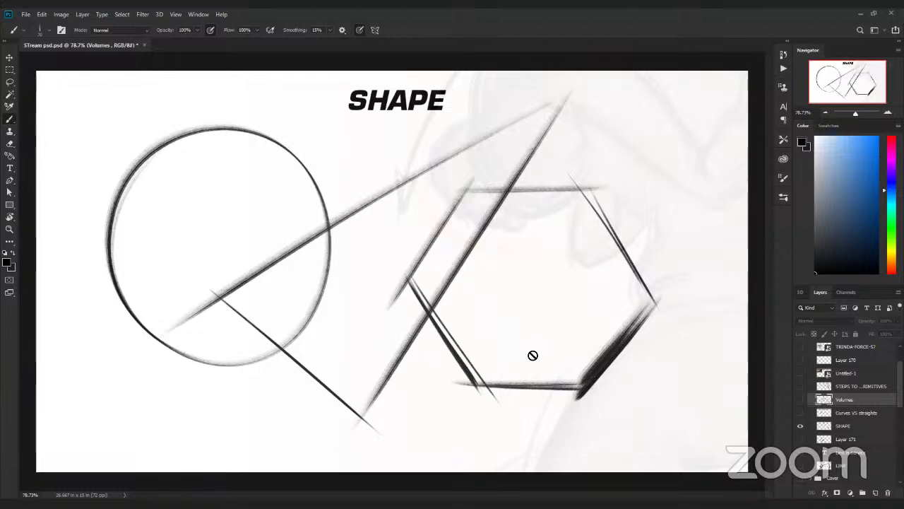
click(801, 425)
click(801, 400)
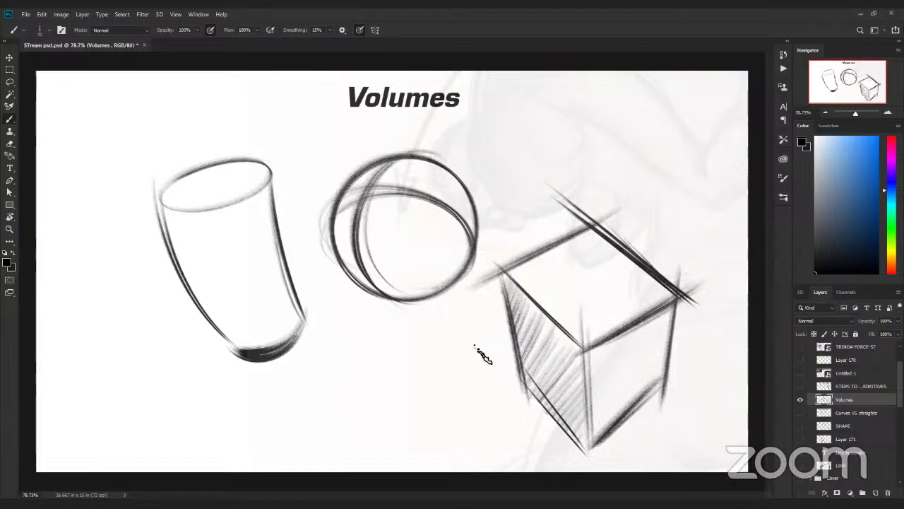
Step: Hide the Volumes layer and add a new empty layer directly above it
click(801, 399)
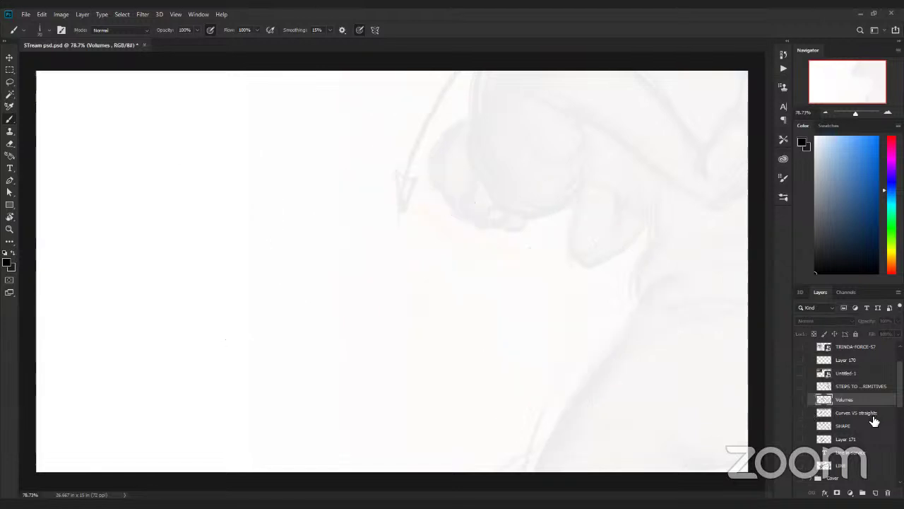
scroll(847, 400, down, 1)
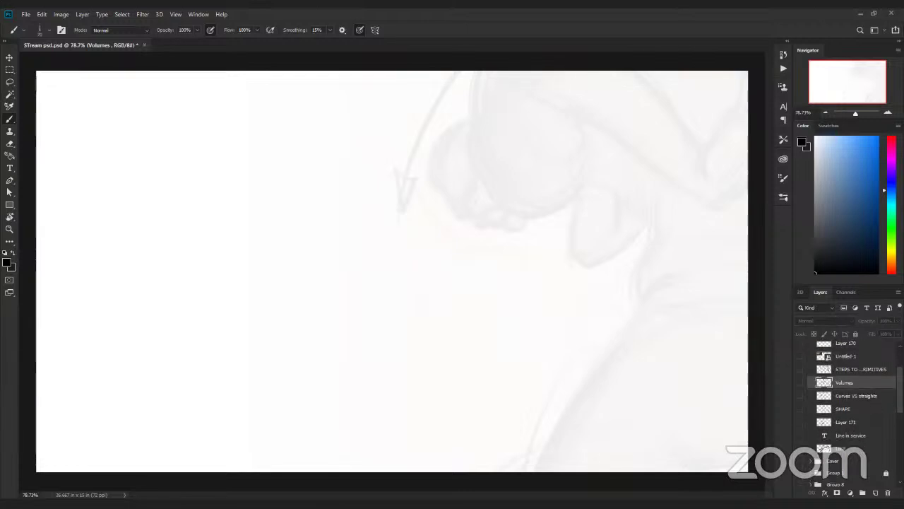
click(875, 492)
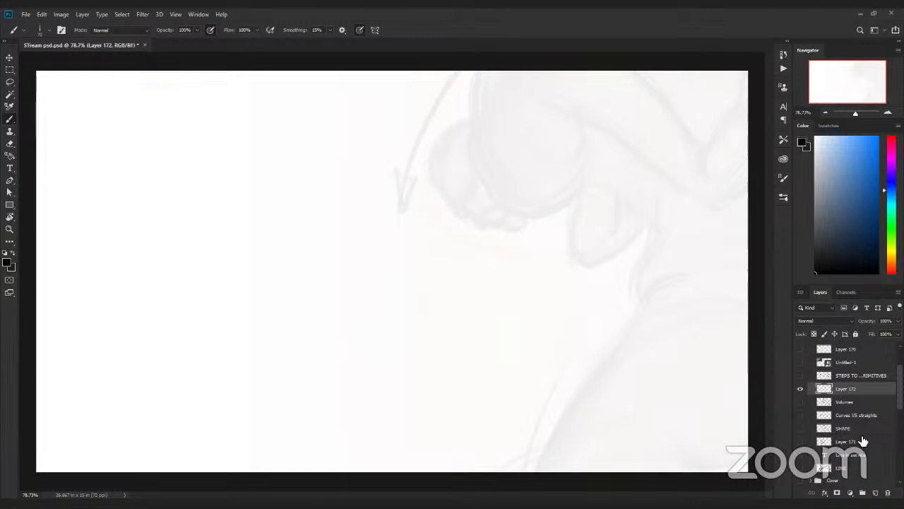
Step: Draw three pairs of thick vertical strokes across the canvas: bulging outward, pinching inward, and straight and parallel
mouse_move(296, 111)
mouse_down()
mouse_move(229, 233)
mouse_move(276, 281)
mouse_move(371, 229)
mouse_move(329, 274)
mouse_up()
mouse_move(325, 120)
mouse_down()
mouse_move(376, 240)
mouse_move(344, 275)
mouse_up()
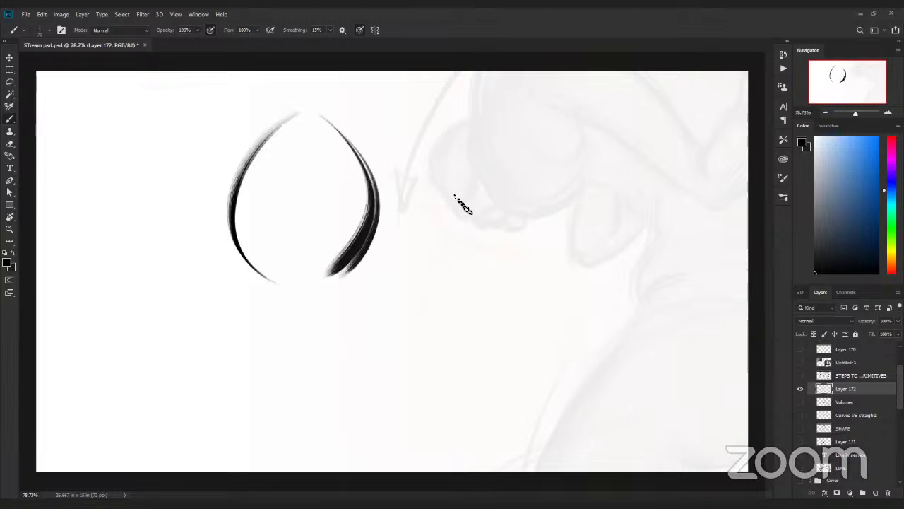
drag(421, 116, 430, 272)
drag(536, 114, 531, 274)
drag(596, 118, 602, 279)
drag(667, 115, 674, 275)
Step: Draw a tall vertical axis line through the middle of each of the three stroke pairs
drag(634, 84, 636, 350)
drag(629, 127, 634, 354)
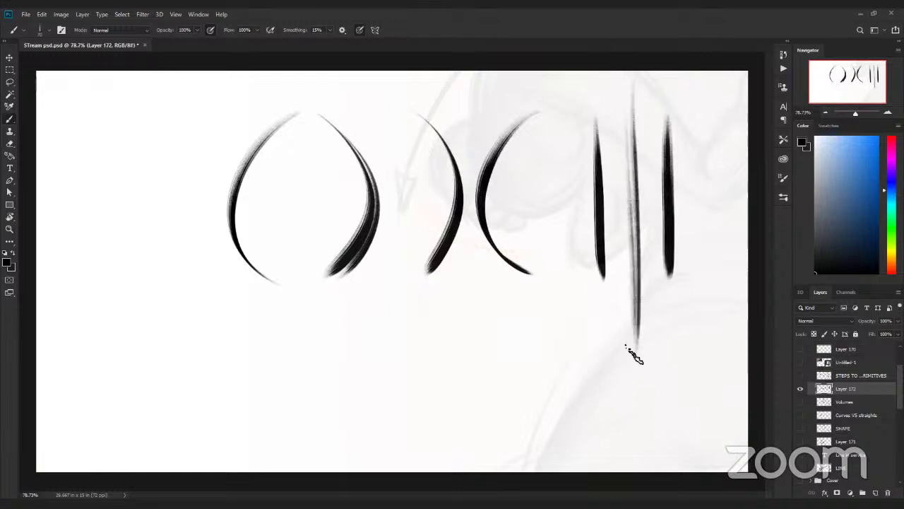
drag(467, 90, 469, 349)
drag(302, 79, 311, 359)
drag(297, 102, 309, 368)
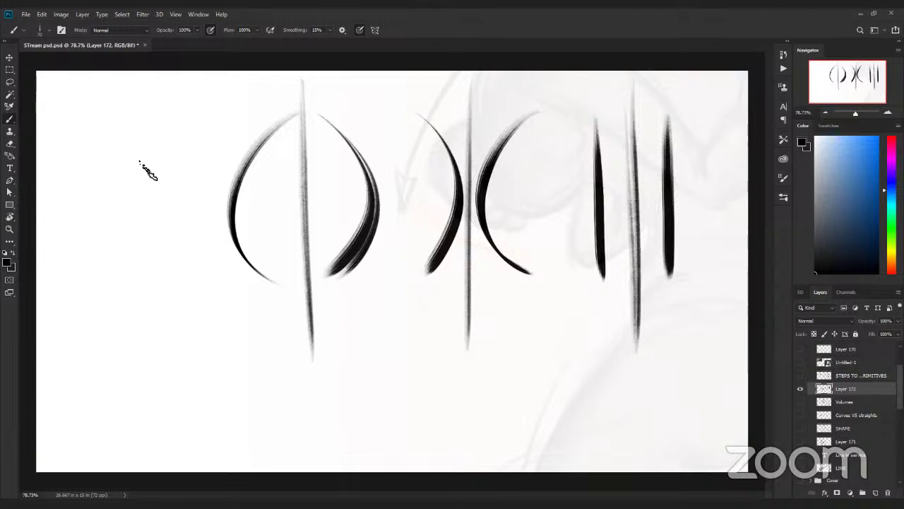
Step: Draw a descending chain of staggered, alternating opposing curves on the empty side of the canvas beside the stroke pairs
drag(170, 84, 145, 236)
drag(136, 168, 130, 316)
drag(154, 241, 159, 376)
drag(161, 322, 140, 427)
mouse_move(131, 357)
mouse_down()
mouse_move(131, 460)
mouse_move(159, 469)
mouse_up()
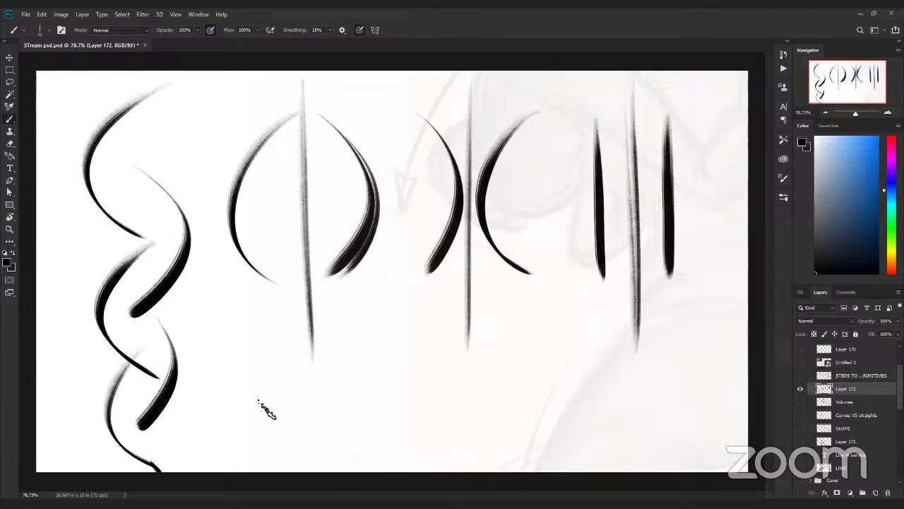
Step: Add a vertical axis through the staggered curves and link them with diagonal S-shaped strokes crossing from side to side
drag(129, 110, 140, 315)
drag(93, 188, 183, 243)
mouse_move(138, 180)
mouse_down()
mouse_move(93, 292)
mouse_move(136, 349)
mouse_up()
drag(185, 247, 150, 355)
mouse_move(122, 277)
mouse_down()
mouse_move(152, 353)
mouse_move(106, 444)
mouse_move(127, 453)
mouse_up()
drag(162, 389, 115, 439)
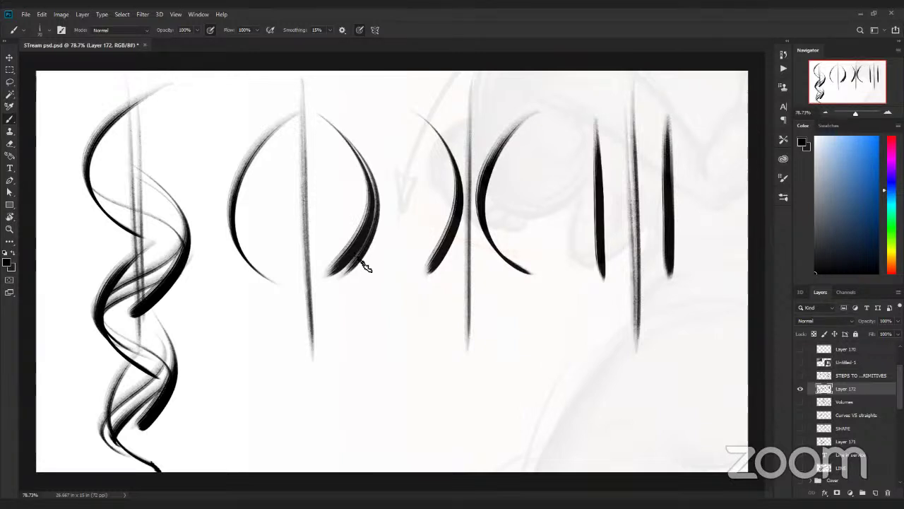
Step: Fill the inward-pinching pair with horizontal hatching and mark its four corner points
mouse_move(420, 115)
mouse_down()
mouse_move(476, 145)
mouse_move(478, 166)
mouse_move(452, 198)
mouse_move(487, 247)
mouse_move(441, 272)
mouse_move(505, 273)
mouse_up()
drag(527, 103, 535, 118)
drag(424, 111, 404, 114)
mouse_move(424, 271)
mouse_down()
mouse_move(424, 286)
mouse_move(410, 276)
mouse_up()
drag(524, 262, 520, 275)
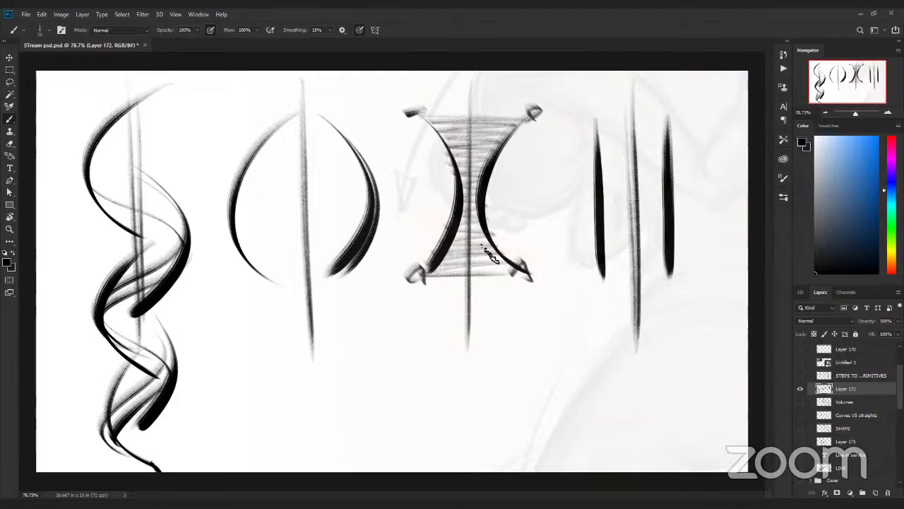
Step: Hide the curve sketch, show and select the STEPS TO GET FORCEFUL PRIMITIVES layer, and make a small mark beside the first cylinder's top
click(801, 388)
click(858, 376)
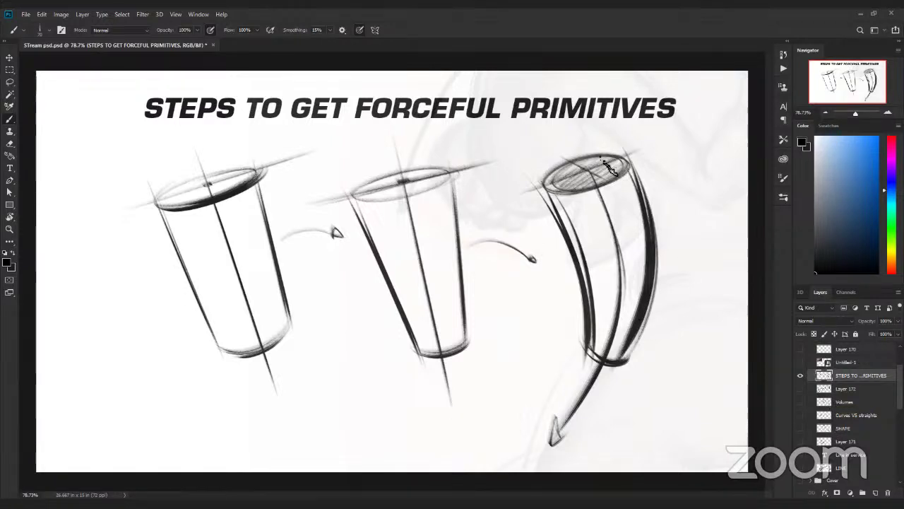
mouse_move(534, 171)
mouse_down()
mouse_move(667, 280)
mouse_move(570, 118)
mouse_move(504, 193)
mouse_move(706, 251)
mouse_move(581, 117)
mouse_move(552, 316)
mouse_up()
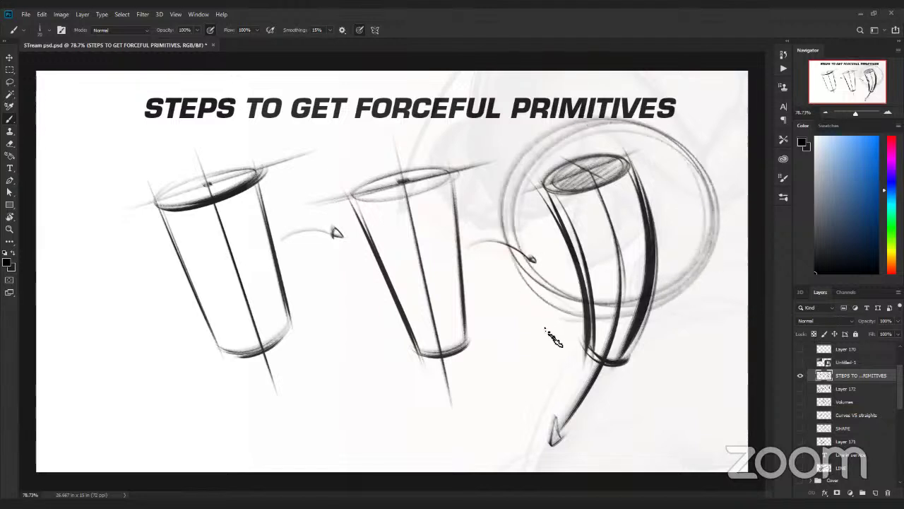
key(ctrl+z)
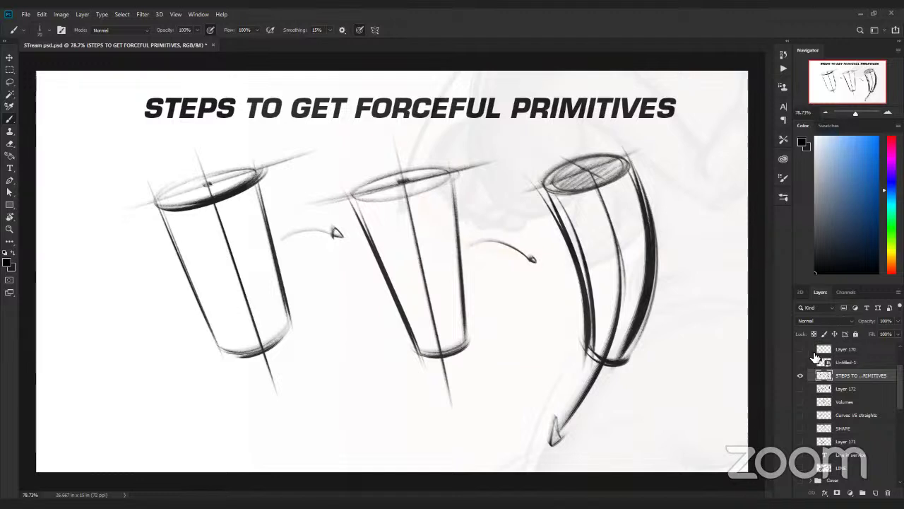
drag(286, 193, 279, 200)
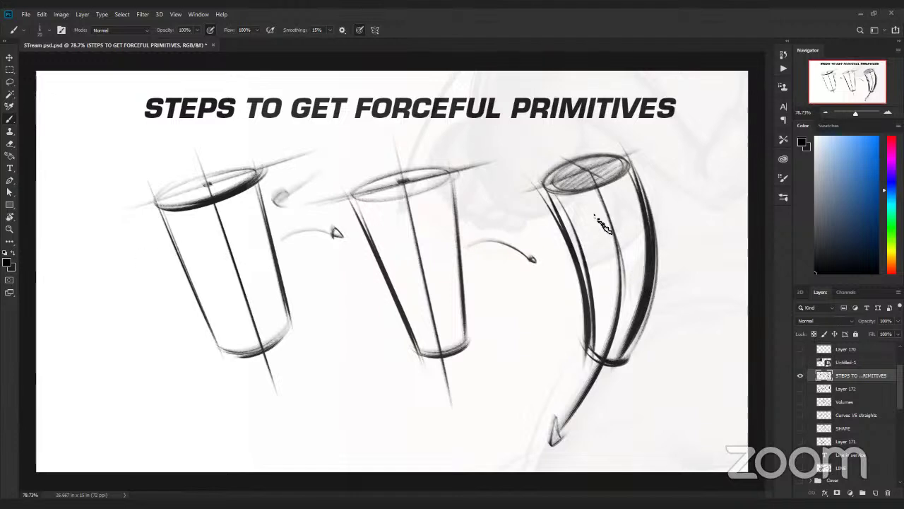
Step: Hide the forceful primitives layer and sketch an upright cylinder followed by a curved arrow on a new layer above it
click(800, 375)
click(876, 492)
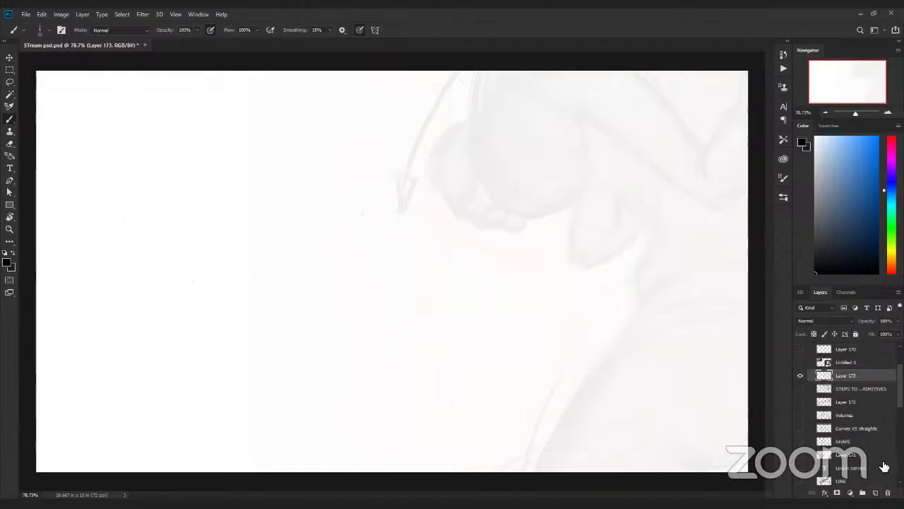
mouse_move(262, 151)
mouse_down()
mouse_move(244, 150)
mouse_move(266, 260)
mouse_up()
drag(264, 156, 268, 275)
drag(342, 154, 348, 272)
mouse_move(265, 270)
mouse_down()
mouse_move(348, 268)
mouse_move(344, 276)
mouse_up()
mouse_move(264, 151)
mouse_down()
mouse_move(267, 162)
mouse_move(311, 144)
mouse_up()
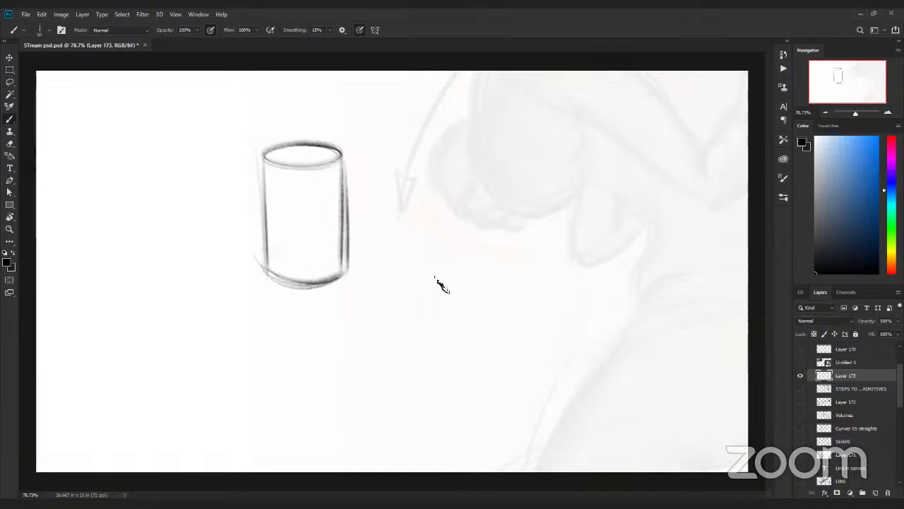
drag(359, 209, 417, 207)
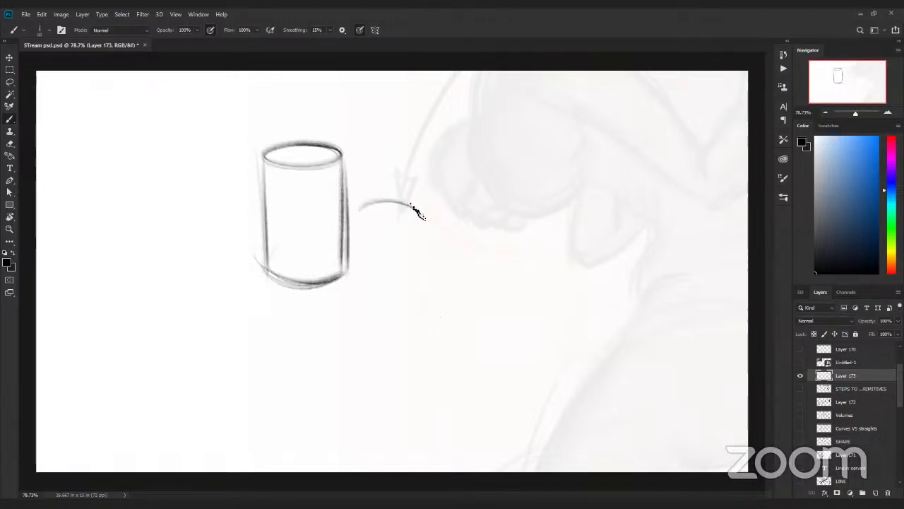
Step: Add a layer beneath the cylinder outline and paint the whole cylinder mid-grey with a larger brush
click(810, 233)
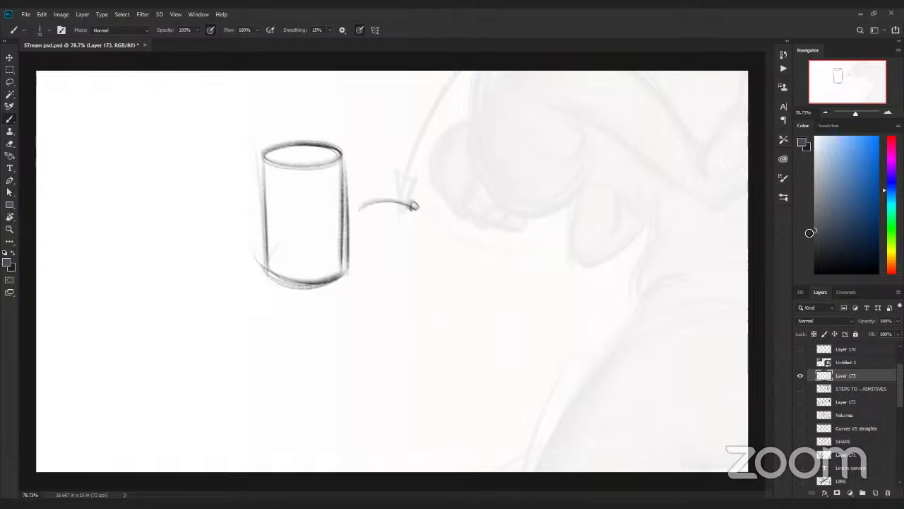
ctrl+click(875, 492)
mouse_move(277, 175)
mouse_down()
mouse_move(308, 206)
mouse_move(283, 262)
mouse_move(275, 247)
mouse_up()
key(ctrl+z)
drag(834, 220, 815, 185)
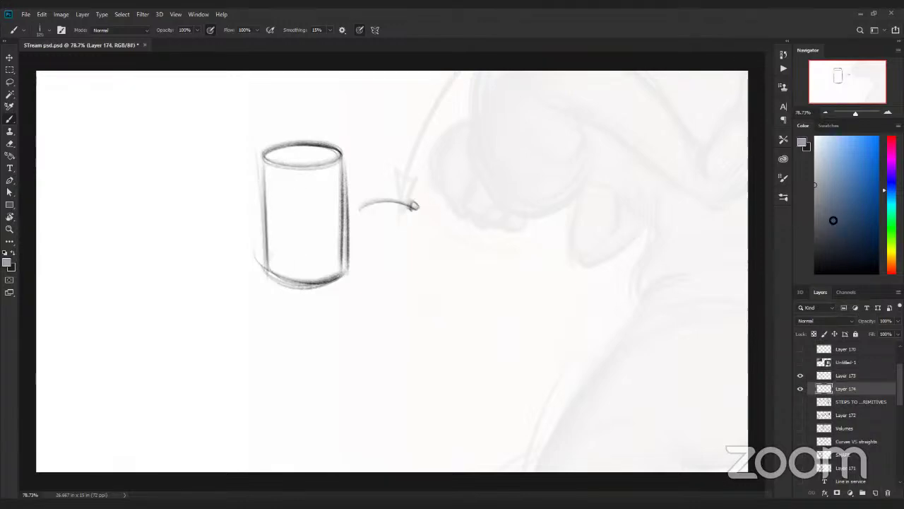
mouse_move(283, 265)
mouse_down()
mouse_move(295, 174)
mouse_move(329, 167)
mouse_move(304, 243)
mouse_move(323, 262)
mouse_move(338, 247)
mouse_move(340, 162)
mouse_up()
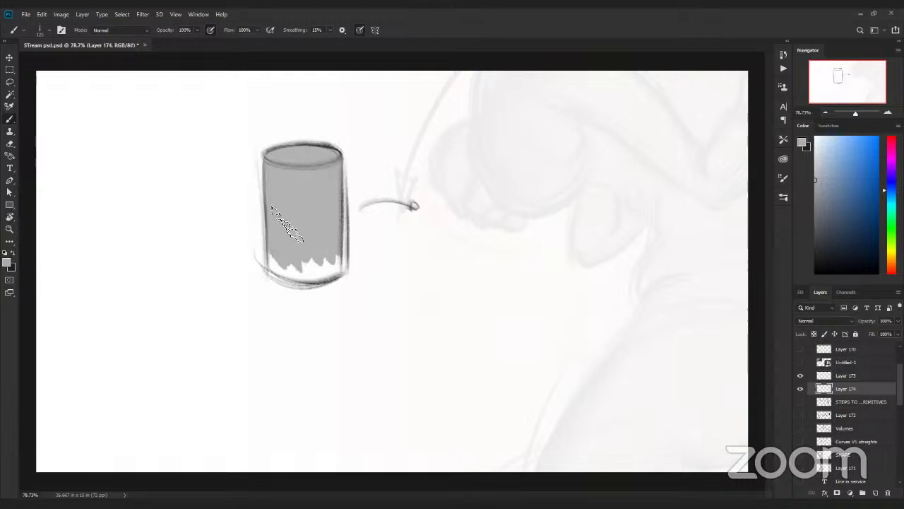
mouse_move(277, 255)
mouse_down()
mouse_move(331, 271)
mouse_move(295, 276)
mouse_move(308, 279)
mouse_move(341, 249)
mouse_move(275, 274)
mouse_move(338, 267)
mouse_up()
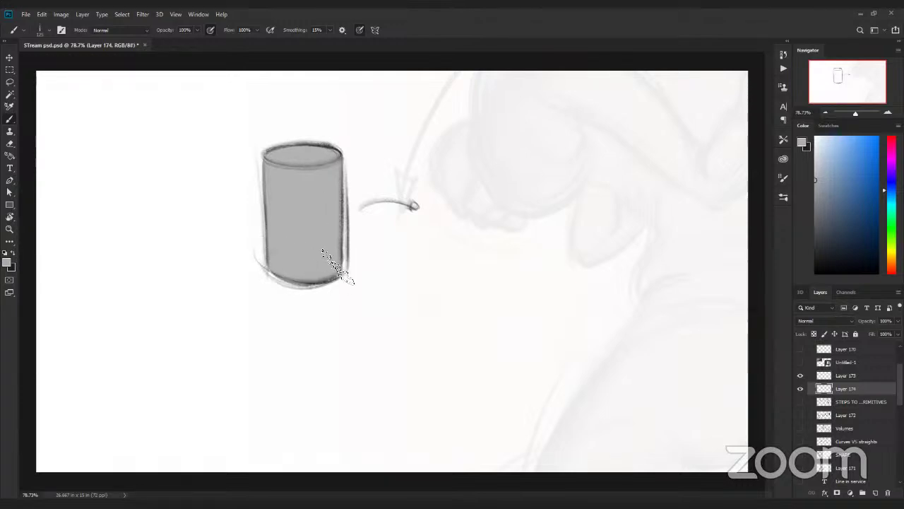
drag(344, 182, 349, 273)
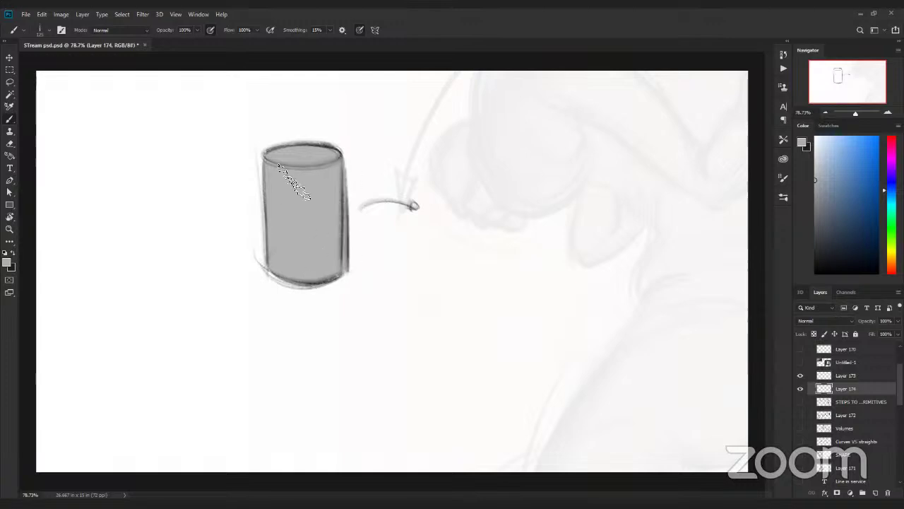
Step: Hide the outline layer to reveal the grey silhouette, and smooth the silhouette's rough edges with the same grey
click(801, 375)
click(800, 375)
click(800, 375)
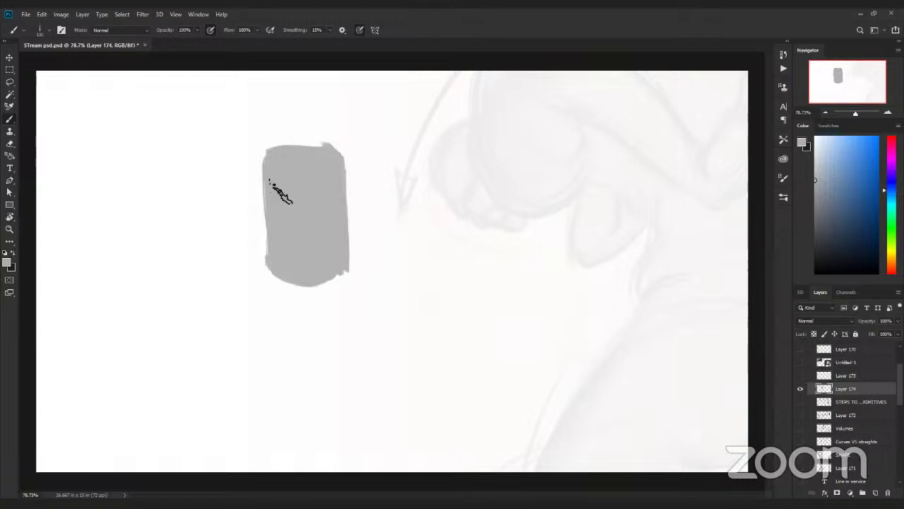
mouse_move(330, 158)
mouse_down()
mouse_move(296, 138)
mouse_move(328, 161)
mouse_move(313, 161)
mouse_move(318, 130)
mouse_move(271, 150)
mouse_move(287, 203)
mouse_move(266, 171)
mouse_move(263, 247)
mouse_move(262, 265)
mouse_move(263, 163)
mouse_move(293, 269)
mouse_move(334, 247)
mouse_move(341, 277)
mouse_up()
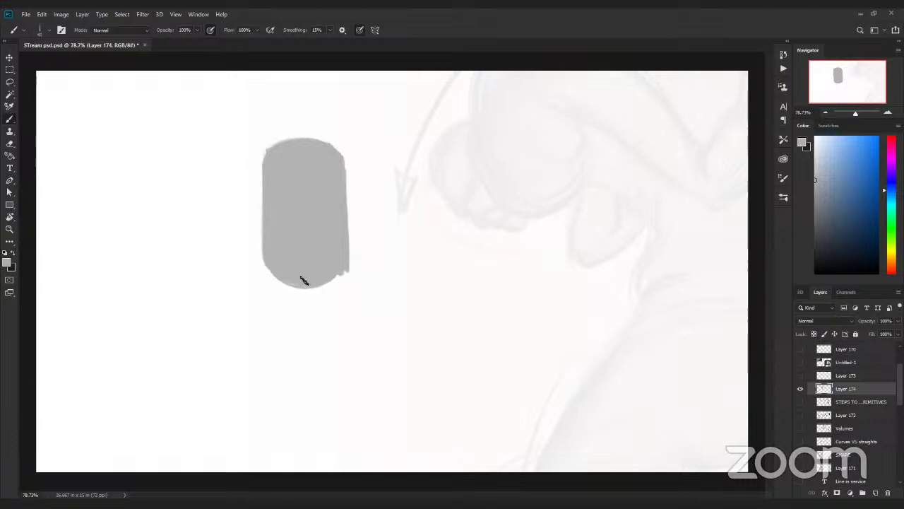
Step: Show the cylinder outline again, merge it with the grey fill, and move the cylinder and arrow toward the canvas's left side
click(800, 375)
click(800, 375)
click(800, 375)
key(ctrl+e)
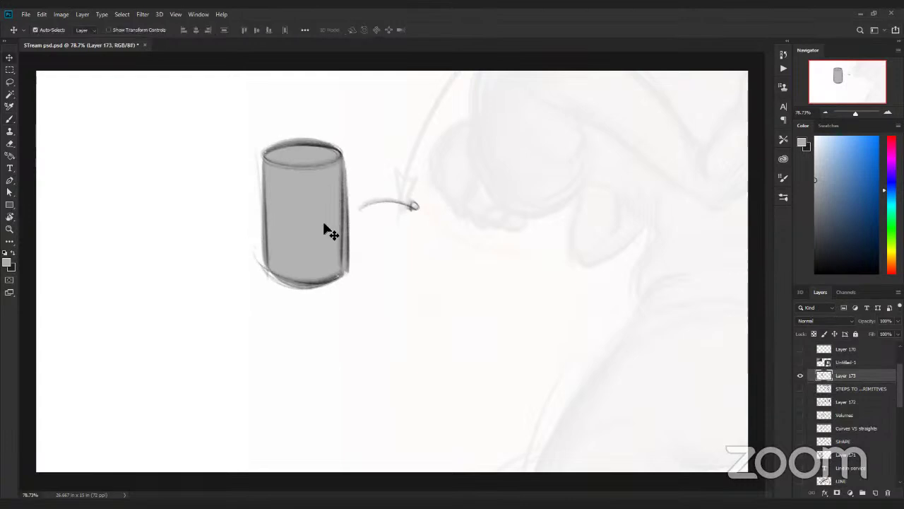
ctrl+drag(323, 222, 220, 242)
Step: Restore the default black colour and sketch a downward-tapering cylinder with a long central axis arrow after the curved arrow
key(d)
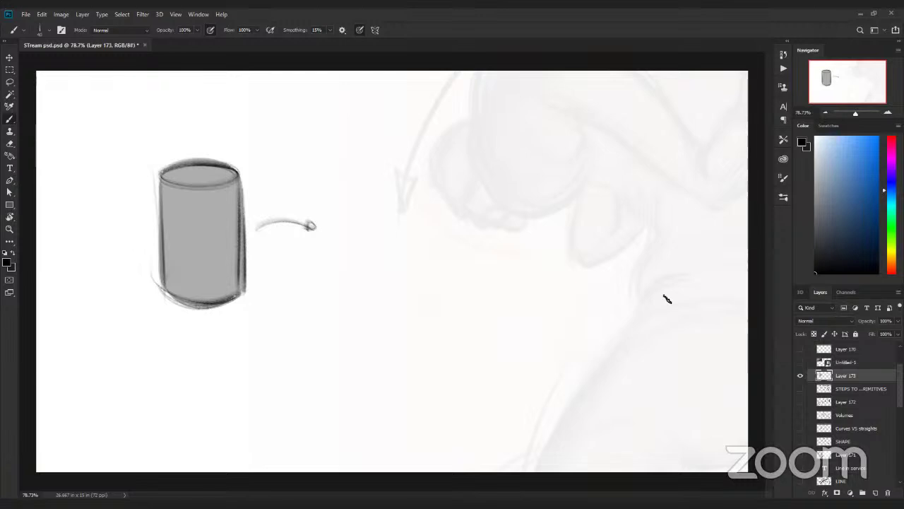
mouse_move(337, 145)
mouse_down()
mouse_move(361, 328)
mouse_move(399, 139)
mouse_move(422, 144)
mouse_move(388, 322)
mouse_up()
mouse_move(404, 229)
mouse_down()
mouse_move(401, 304)
mouse_move(368, 316)
mouse_up()
mouse_move(375, 101)
mouse_down()
mouse_move(364, 395)
mouse_move(375, 373)
mouse_move(376, 389)
mouse_move(370, 369)
mouse_up()
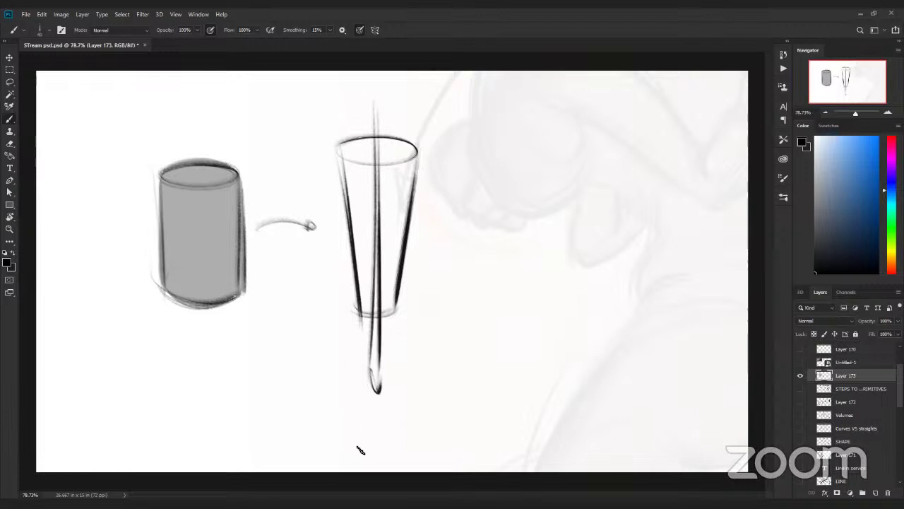
Step: Sketch a curved, tapering thigh form with a tilted ellipse at its top and a bold diagonal across that ellipse
mouse_move(585, 107)
mouse_down()
mouse_move(565, 267)
mouse_move(566, 259)
mouse_up()
drag(512, 115, 521, 268)
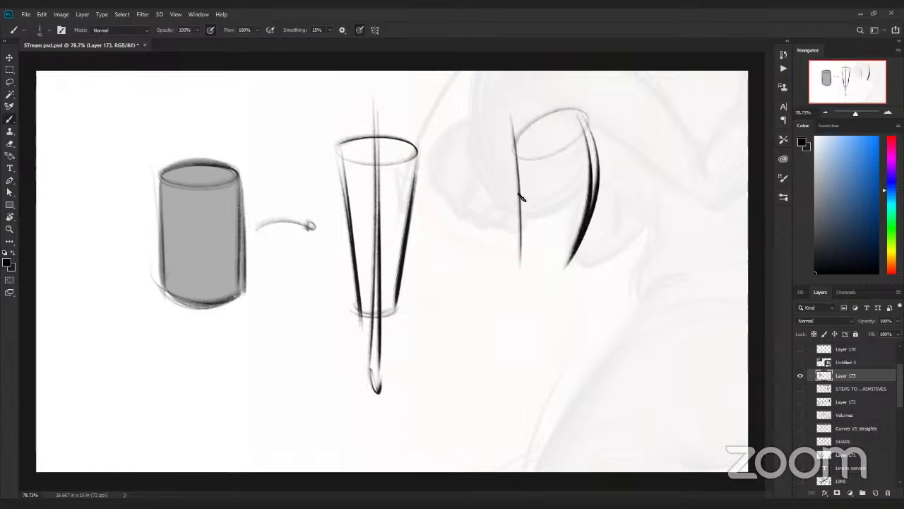
mouse_move(541, 166)
mouse_down()
mouse_move(518, 296)
mouse_move(548, 317)
mouse_up()
mouse_move(513, 151)
mouse_down()
mouse_move(586, 115)
mouse_move(514, 155)
mouse_move(519, 147)
mouse_up()
Step: Close the thigh with a rounded knee end and draw a curved lower leg ending in a circled ankle
drag(566, 265, 565, 301)
drag(522, 281, 566, 268)
mouse_move(520, 289)
mouse_down()
mouse_move(564, 274)
mouse_move(578, 322)
mouse_move(537, 431)
mouse_up()
mouse_move(534, 310)
mouse_down()
mouse_move(531, 440)
mouse_move(562, 416)
mouse_move(541, 399)
mouse_up()
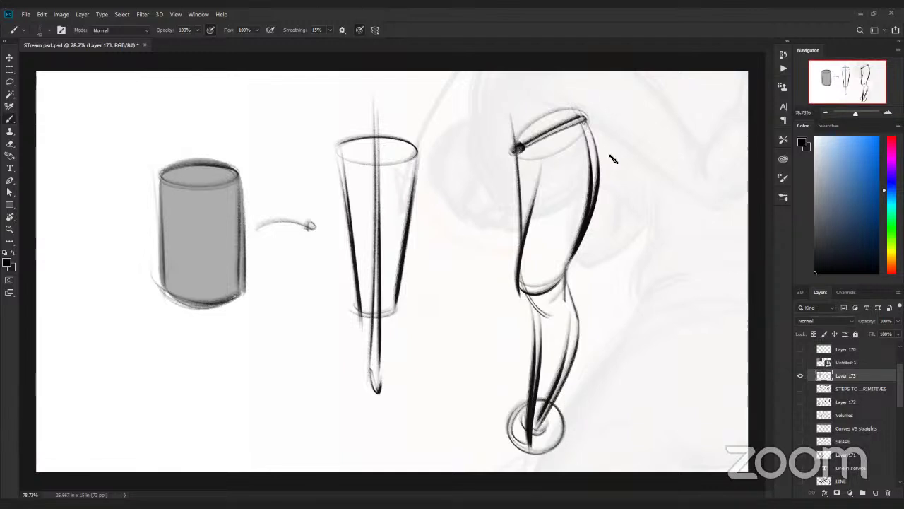
Step: Draw a smaller tapered cylinder to the right of the leg, with thickened curved sides and a hatched top ellipse
mouse_move(624, 278)
mouse_down()
mouse_move(585, 292)
mouse_move(686, 270)
mouse_move(660, 397)
mouse_up()
mouse_move(684, 269)
mouse_down()
mouse_move(670, 404)
mouse_move(660, 395)
mouse_up()
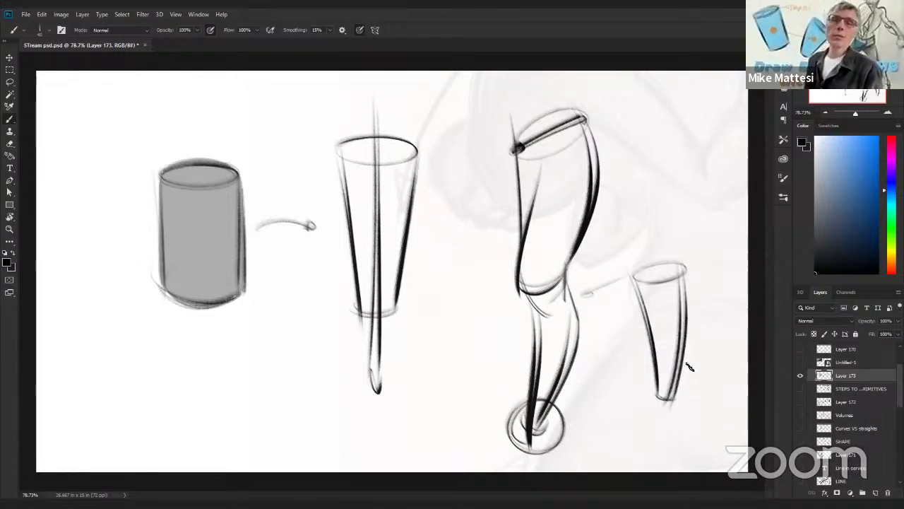
mouse_move(680, 265)
mouse_down()
mouse_move(643, 267)
mouse_move(655, 272)
mouse_move(650, 265)
mouse_move(634, 279)
mouse_move(682, 270)
mouse_move(682, 367)
mouse_move(669, 416)
mouse_up()
drag(684, 286, 680, 373)
mouse_move(642, 275)
mouse_down()
mouse_move(659, 413)
mouse_move(662, 400)
mouse_up()
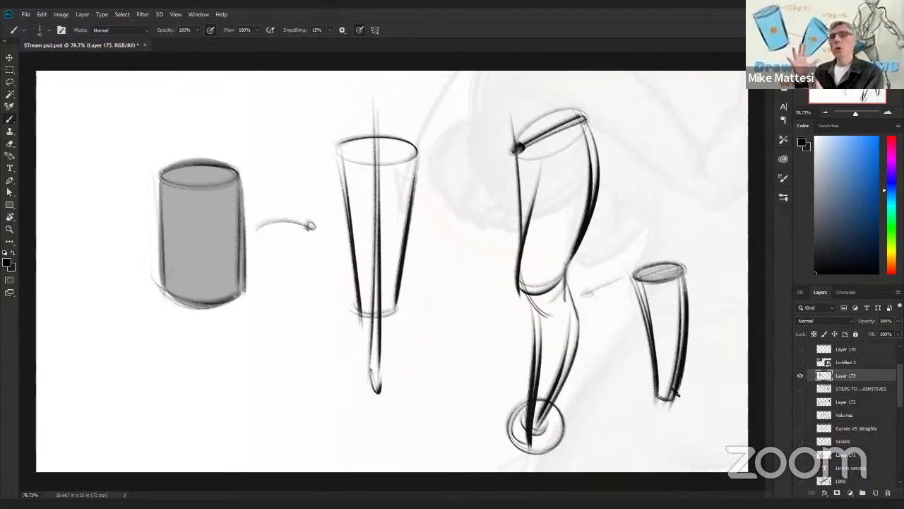
Step: Draw a dark ball at the knee joint and retrace the tilted ellipse at the top of the thigh
mouse_move(558, 281)
mouse_down()
mouse_move(526, 275)
mouse_move(536, 299)
mouse_move(534, 282)
mouse_move(524, 300)
mouse_move(556, 296)
mouse_move(563, 284)
mouse_move(554, 296)
mouse_move(562, 297)
mouse_move(536, 300)
mouse_move(572, 320)
mouse_up()
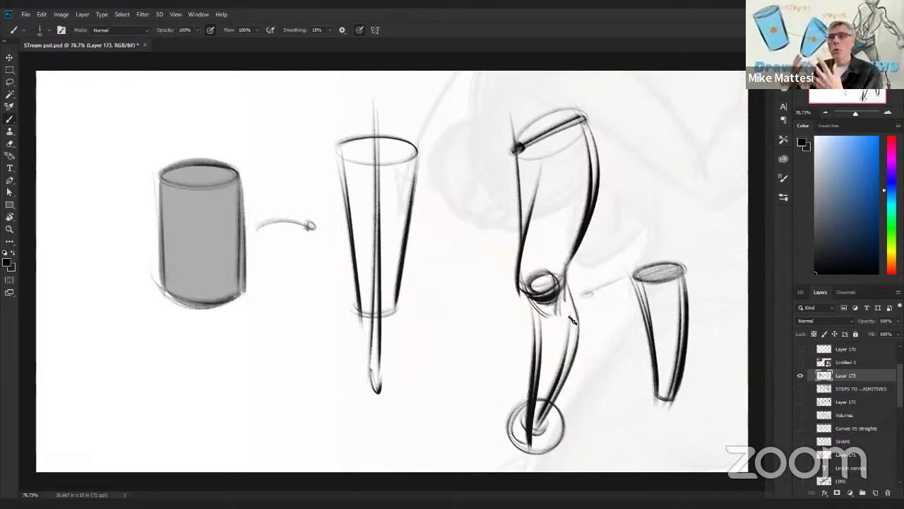
mouse_move(559, 304)
mouse_down()
mouse_move(537, 294)
mouse_move(565, 304)
mouse_up()
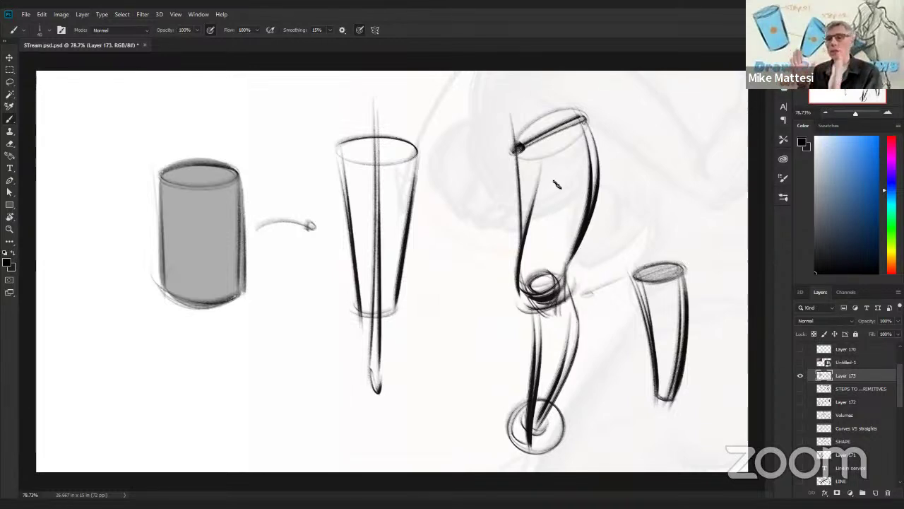
drag(584, 113, 517, 152)
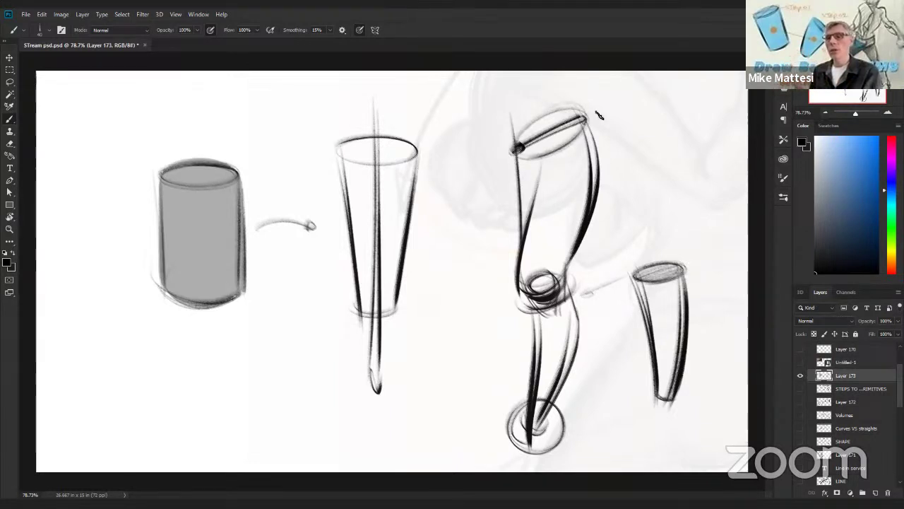
Step: Erase the diagonal and ellipse capping the thigh, and draw a larger ellipse higher up in their place
key(e)
mouse_move(554, 139)
mouse_down()
mouse_move(523, 155)
mouse_move(546, 150)
mouse_move(575, 124)
mouse_up()
key(b)
mouse_move(573, 84)
mouse_down()
mouse_move(585, 124)
mouse_move(564, 127)
mouse_move(550, 101)
mouse_up()
Step: Extend the thigh's front and back contours up to the higher ellipse with bold curves, and erase the dark knee ball
drag(510, 135, 520, 242)
key(ctrl+z)
drag(510, 137, 522, 236)
drag(512, 140, 522, 233)
mouse_move(582, 84)
mouse_down()
mouse_move(591, 140)
mouse_move(574, 254)
mouse_move(540, 297)
mouse_move(537, 279)
mouse_move(529, 284)
mouse_move(543, 305)
mouse_move(554, 300)
mouse_move(566, 316)
mouse_up()
key(ctrl+z)
key(ctrl+z)
key(e)
key(b)
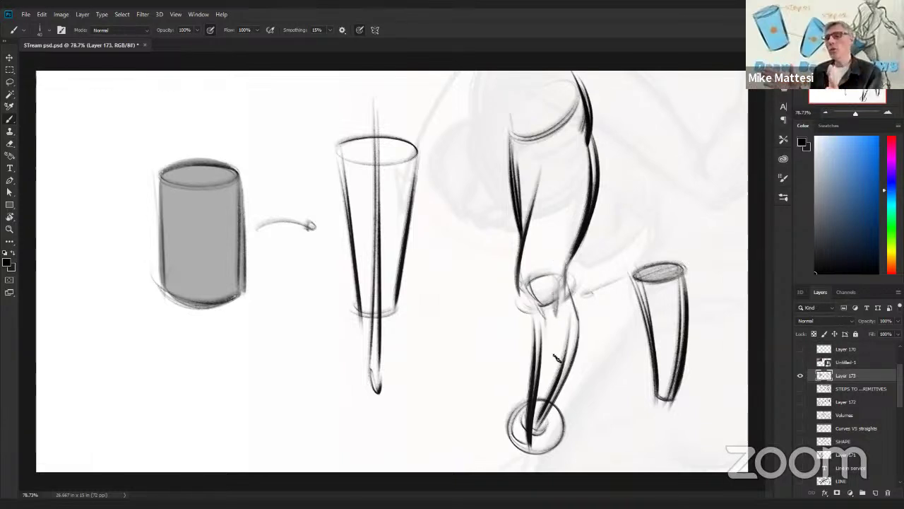
Step: Redraw the front of the upper shin and carry the thigh's front contour across the knee with a bold curve
drag(541, 314, 540, 368)
key(ctrl+z)
drag(532, 307, 532, 383)
drag(522, 272, 542, 320)
drag(522, 256, 543, 319)
Step: Strengthen the back of the knee and the calf contour with bold curved strokes running down to the ankle
key(ctrl+space)
drag(600, 258, 592, 280)
mouse_move(555, 255)
mouse_down()
mouse_move(551, 302)
mouse_move(564, 305)
mouse_move(559, 356)
mouse_up()
drag(556, 284, 540, 394)
drag(555, 363, 534, 407)
key(ctrl+space)
drag(592, 318, 582, 320)
scroll(583, 320, up, 1)
key(b)
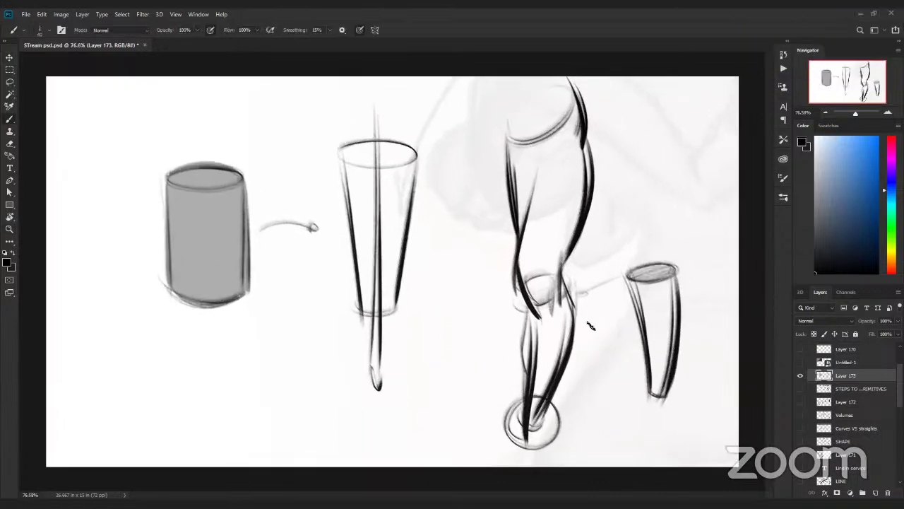
Step: Add a cross line to the middle tapered cylinder's top ellipse, reinforce its vertical axis, and circle its narrow end
drag(339, 151, 417, 149)
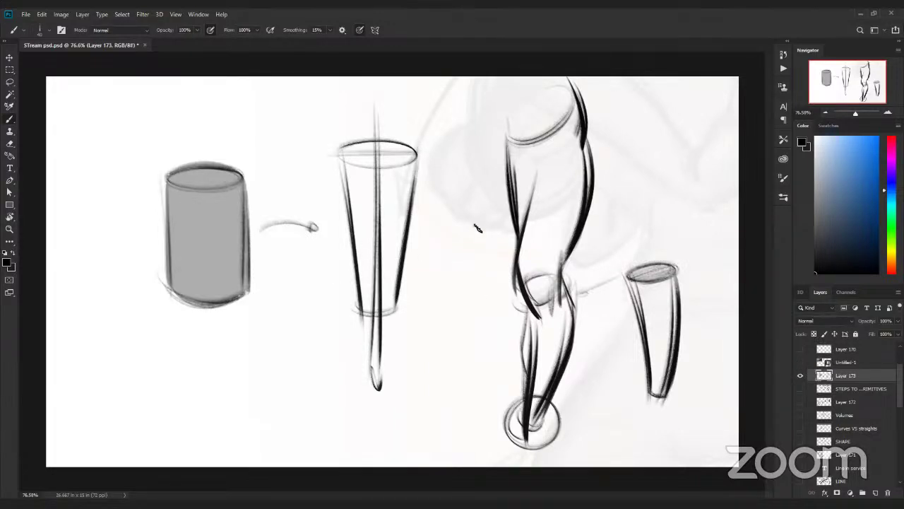
mouse_move(382, 161)
mouse_down()
mouse_move(329, 162)
mouse_move(402, 162)
mouse_up()
drag(387, 108, 376, 385)
drag(382, 142, 381, 386)
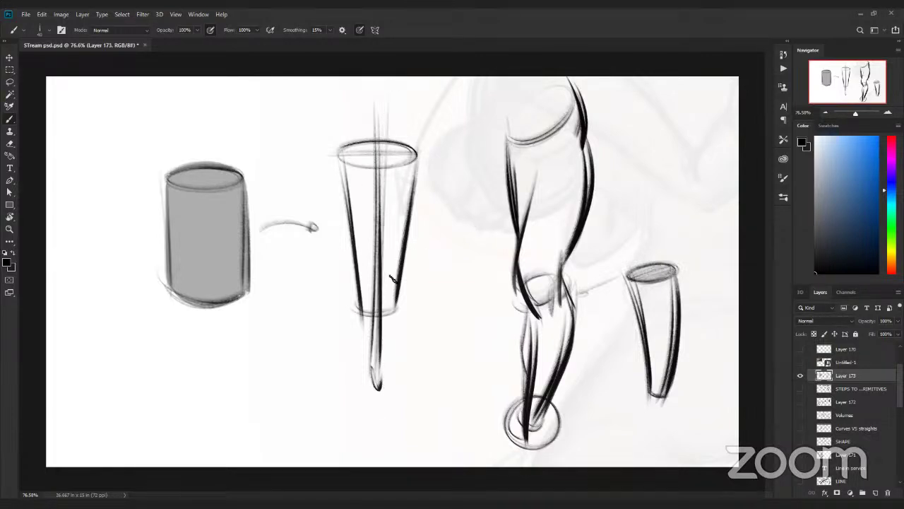
mouse_move(366, 292)
mouse_down()
mouse_move(382, 284)
mouse_move(407, 320)
mouse_move(400, 331)
mouse_up()
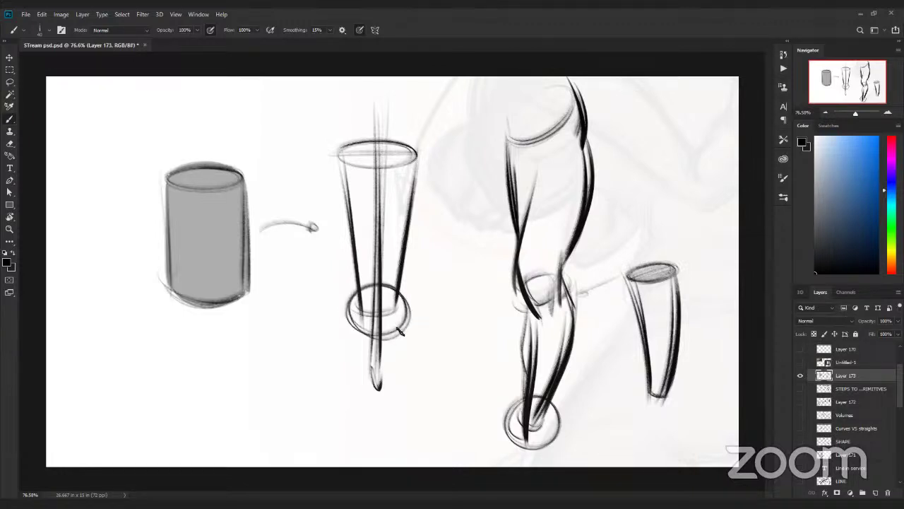
Step: In blue, extend the grey cylinder's parallel sides downward and mark short strokes inside the tops of the grey and middle tapered cylinders
click(867, 221)
drag(182, 145, 204, 157)
drag(169, 272, 174, 356)
drag(228, 212, 236, 376)
drag(244, 279, 247, 376)
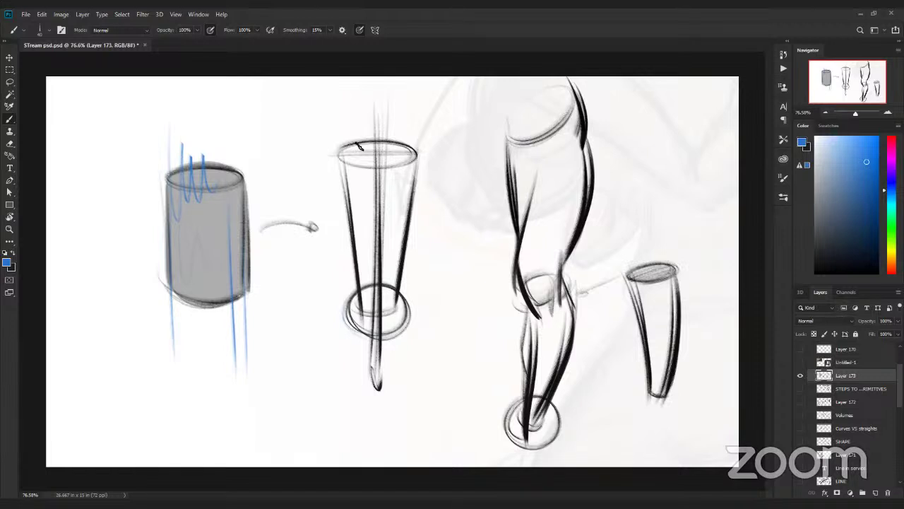
mouse_move(348, 143)
mouse_down()
mouse_move(364, 196)
mouse_move(381, 190)
mouse_move(392, 162)
mouse_move(418, 147)
mouse_up()
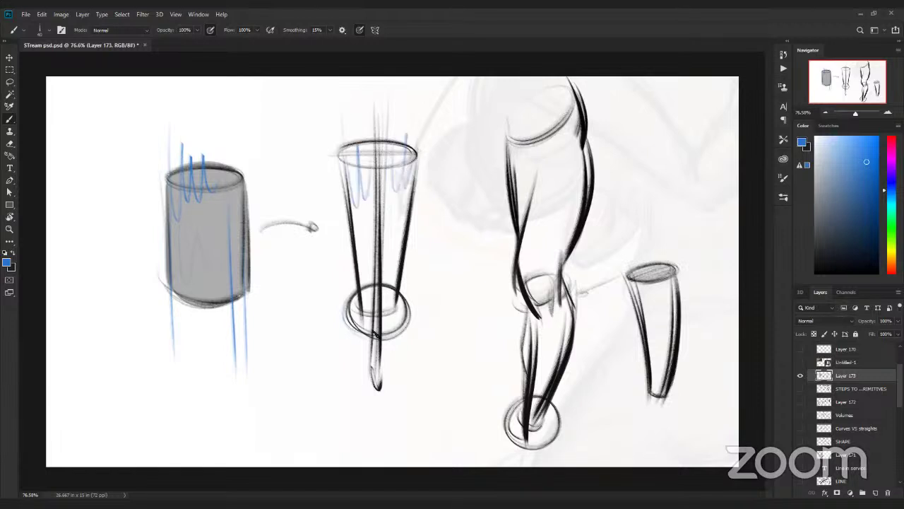
Step: Circle the middle tapered cylinder's narrow end in blue, undoing the stray strokes drawn below it
drag(364, 316, 347, 415)
drag(369, 336, 361, 362)
drag(352, 408, 365, 355)
key(ctrl+z)
mouse_move(397, 291)
mouse_down()
mouse_move(381, 340)
mouse_move(403, 302)
mouse_move(378, 327)
mouse_up()
key(ctrl+z)
key(ctrl+z)
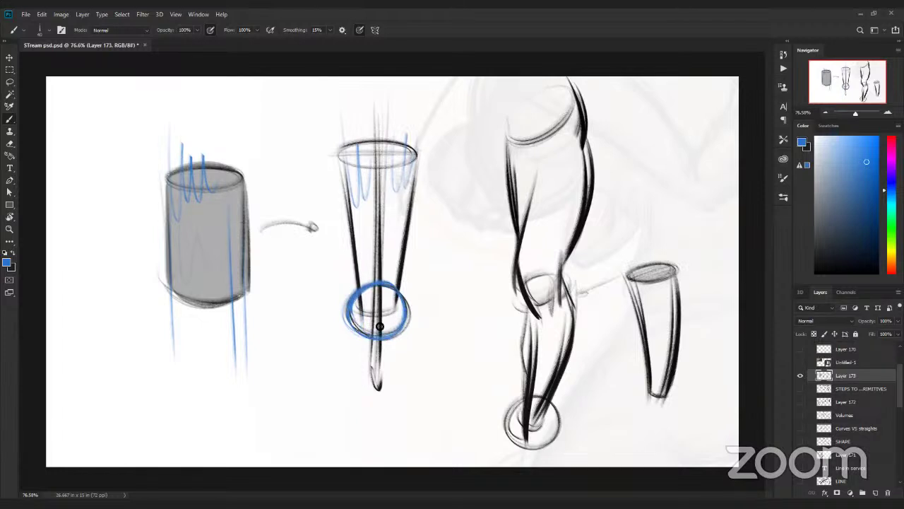
Step: Reset the brush colour to black, hide the cylinder-and-leg sketch, and draw a slightly tilted cylinder on a new layer
key(d)
click(800, 375)
click(876, 493)
mouse_move(226, 181)
mouse_down()
mouse_move(255, 215)
mouse_move(244, 271)
mouse_up()
drag(223, 176, 240, 277)
drag(282, 178, 291, 281)
drag(235, 270, 296, 277)
Step: Draw an arrow from the cylinder to a new tapered cylinder, and reinforce the top ellipses of both
drag(300, 218, 359, 209)
mouse_move(444, 178)
mouse_down()
mouse_move(430, 166)
mouse_move(445, 174)
mouse_up()
drag(384, 166, 414, 281)
mouse_move(443, 171)
mouse_down()
mouse_move(435, 283)
mouse_move(413, 283)
mouse_up()
drag(391, 176, 440, 173)
mouse_move(235, 188)
mouse_down()
mouse_move(274, 192)
mouse_move(283, 179)
mouse_up()
mouse_move(224, 187)
mouse_down()
mouse_move(282, 183)
mouse_move(223, 190)
mouse_move(275, 198)
mouse_up()
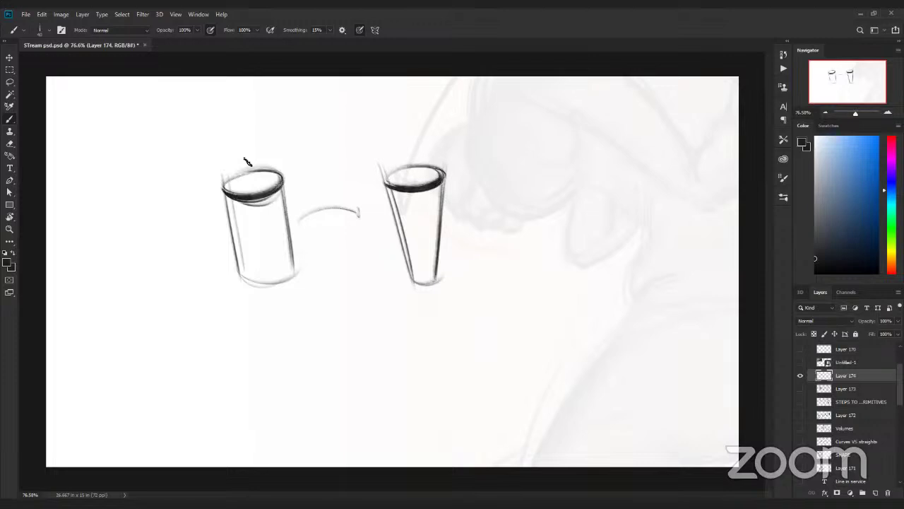
Step: Run a centre axis through both cylinders and add a curved arrow leading onward from the tapered one
drag(426, 169, 430, 329)
drag(260, 186, 277, 343)
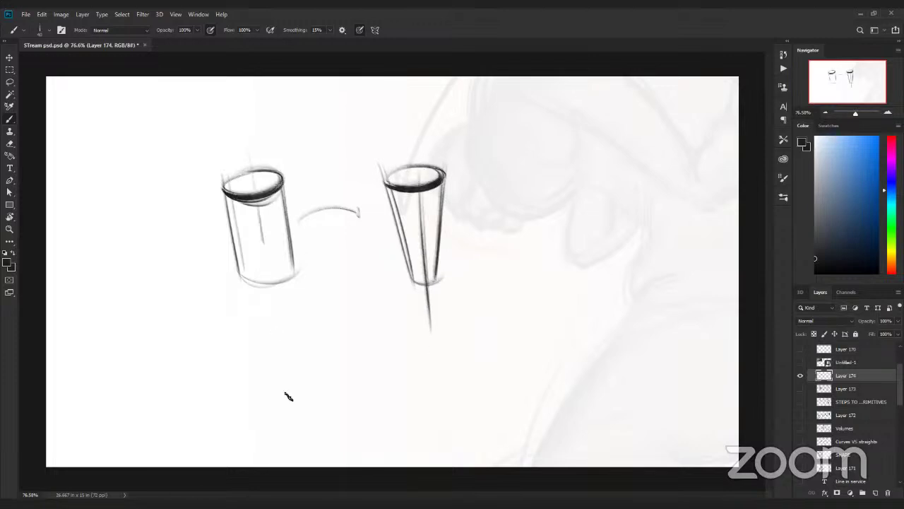
drag(453, 213, 503, 223)
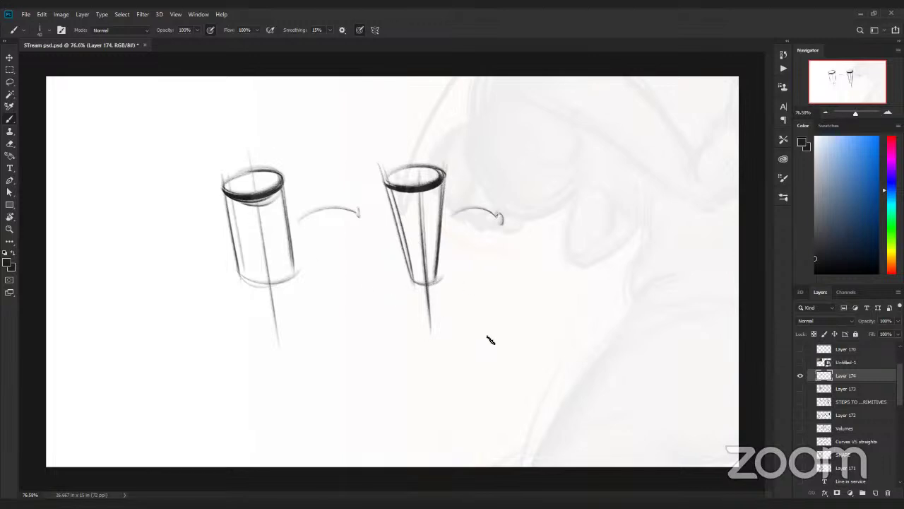
Step: Draw a third, bent tapered cylinder after the second arrow, with an elliptical top and a heavy curved outer side
drag(568, 159, 566, 314)
drag(555, 181, 567, 312)
mouse_move(621, 164)
mouse_down()
mouse_move(621, 279)
mouse_move(600, 314)
mouse_up()
mouse_move(619, 165)
mouse_down()
mouse_move(620, 242)
mouse_move(593, 318)
mouse_up()
mouse_move(621, 169)
mouse_down()
mouse_move(624, 198)
mouse_move(593, 323)
mouse_up()
mouse_move(555, 175)
mouse_down()
mouse_move(583, 158)
mouse_move(569, 160)
mouse_move(558, 178)
mouse_up()
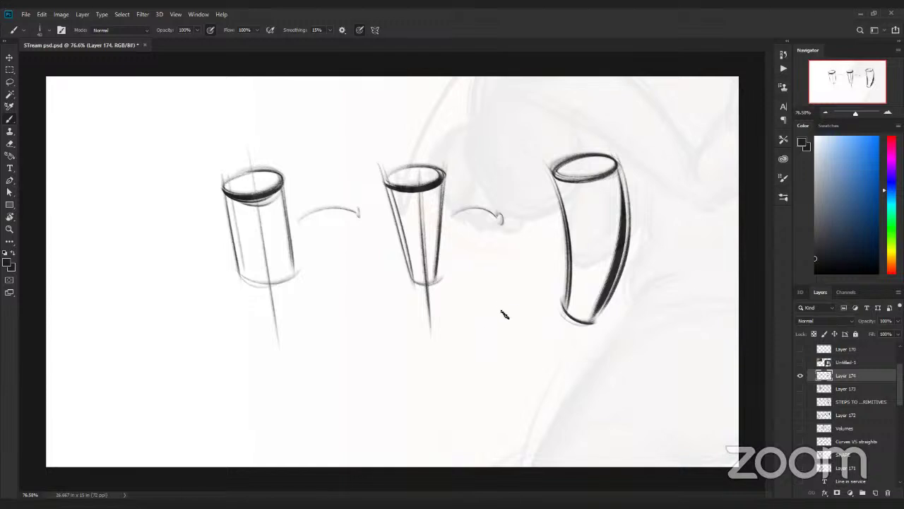
Step: Draw a hatched D-shape below the cylinders from a bold curve and a straight, with an arrow from the bent cylinder
drag(479, 297, 466, 419)
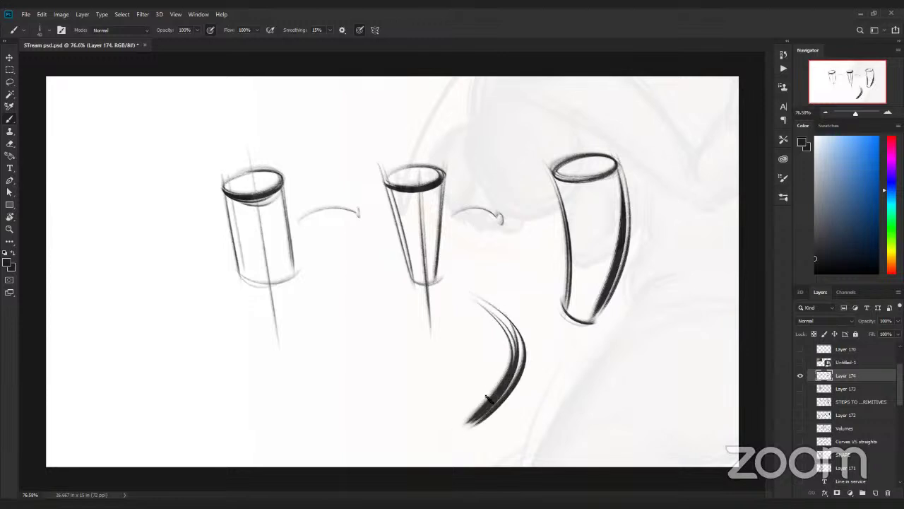
drag(478, 269, 465, 448)
mouse_move(480, 293)
mouse_down()
mouse_move(464, 454)
mouse_move(473, 342)
mouse_move(494, 331)
mouse_move(488, 342)
mouse_move(506, 352)
mouse_move(502, 364)
mouse_move(472, 400)
mouse_up()
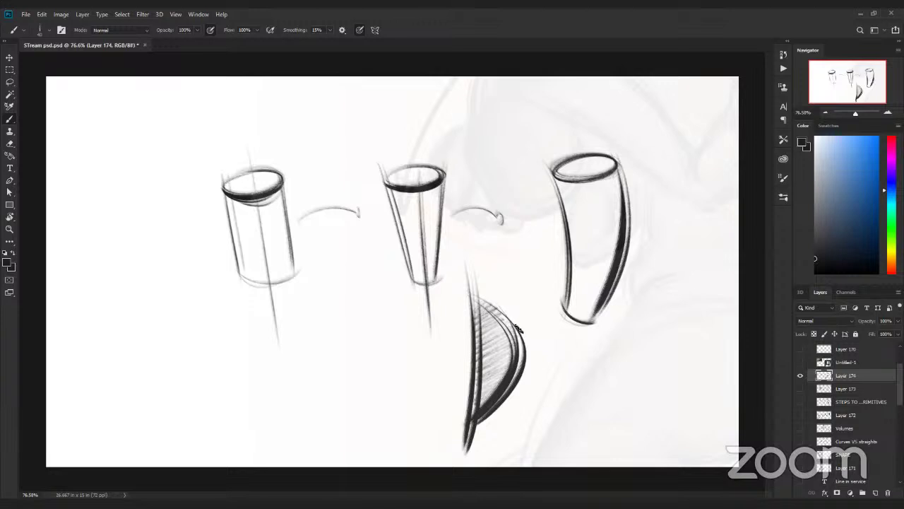
drag(555, 292, 516, 312)
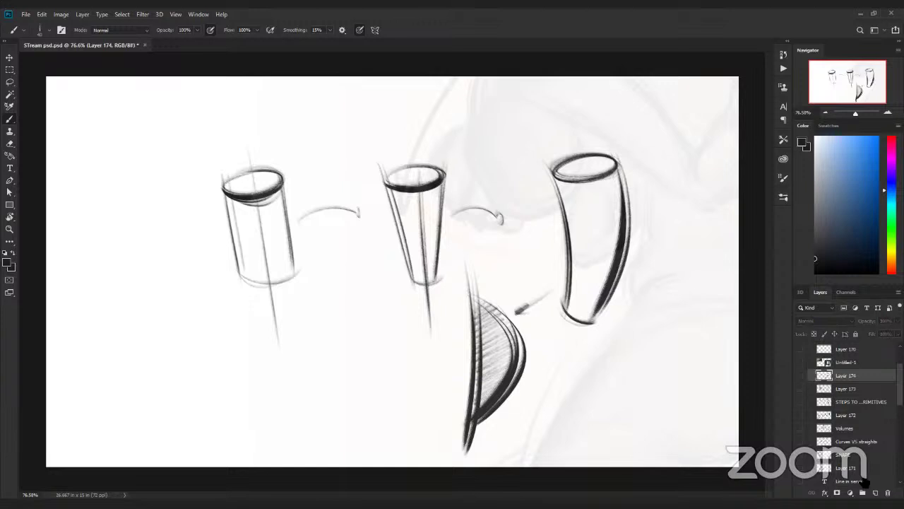
Step: Hide the cylinder sketch and, on a new layer, start a gesture figure with curved torso contours and a pelvis curve
click(800, 375)
click(876, 493)
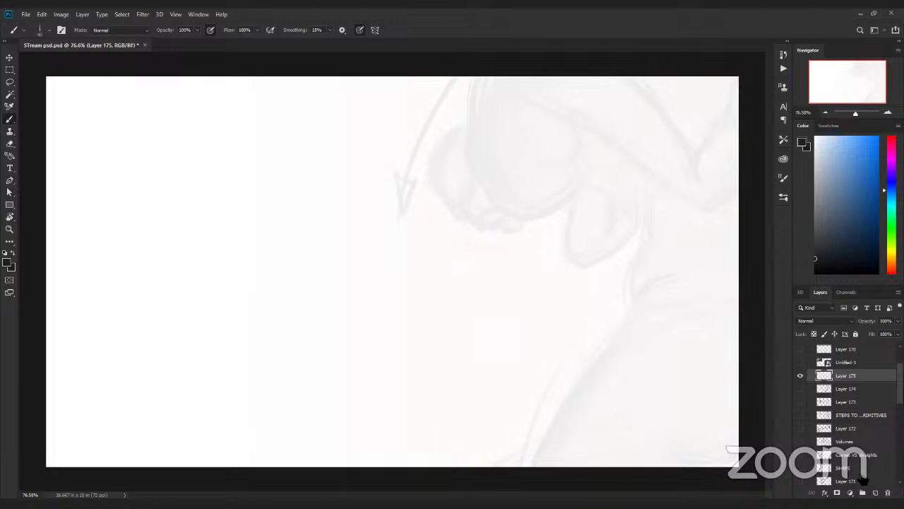
mouse_move(294, 109)
mouse_down()
mouse_move(268, 242)
mouse_move(253, 248)
mouse_up()
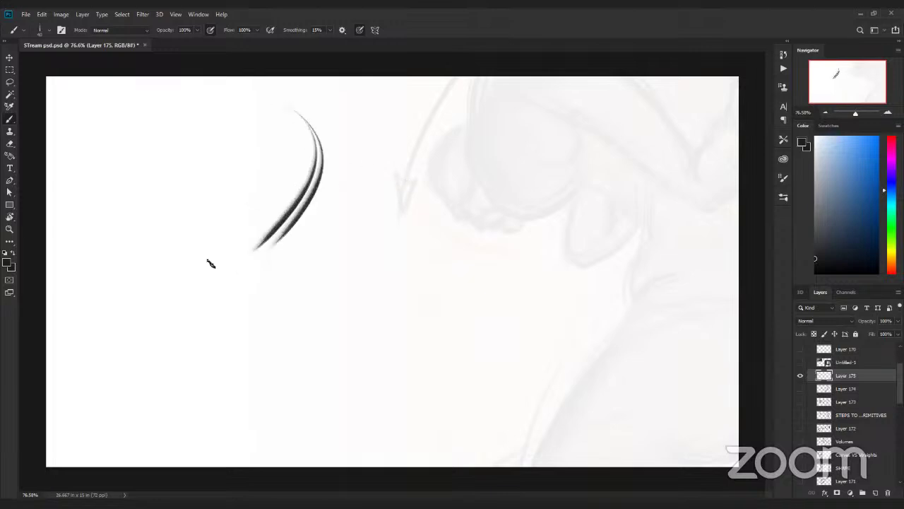
mouse_move(265, 159)
mouse_down()
mouse_move(243, 256)
mouse_move(212, 304)
mouse_up()
mouse_move(286, 176)
mouse_down()
mouse_move(218, 305)
mouse_move(222, 261)
mouse_move(236, 302)
mouse_up()
drag(298, 260, 218, 295)
Step: Add both of the gesture figure's legs with long flowing curves from the hips to the ankles
drag(255, 249, 255, 373)
drag(253, 250, 260, 368)
drag(225, 253, 255, 378)
mouse_move(248, 318)
mouse_down()
mouse_move(266, 459)
mouse_move(263, 409)
mouse_up()
drag(270, 291, 331, 371)
drag(306, 325, 314, 353)
drag(349, 446, 311, 344)
Step: Round out the gesture figure's pelvis, sweep in the shoulder line, and darken the back with bold curved strokes
drag(272, 300, 274, 269)
mouse_move(206, 267)
mouse_down()
mouse_move(293, 263)
mouse_move(297, 286)
mouse_up()
drag(314, 141, 236, 146)
mouse_move(326, 123)
mouse_down()
mouse_move(238, 152)
mouse_move(262, 155)
mouse_move(293, 213)
mouse_up()
drag(317, 170, 280, 230)
drag(310, 125, 280, 219)
mouse_move(308, 154)
mouse_down()
mouse_move(265, 240)
mouse_move(277, 243)
mouse_move(281, 265)
mouse_up()
Step: Draw the gesture figure's arms reaching forward in curves, and add a round head and neck above the shoulders
drag(276, 142, 177, 215)
drag(259, 128, 173, 221)
drag(220, 189, 135, 244)
drag(295, 190, 184, 187)
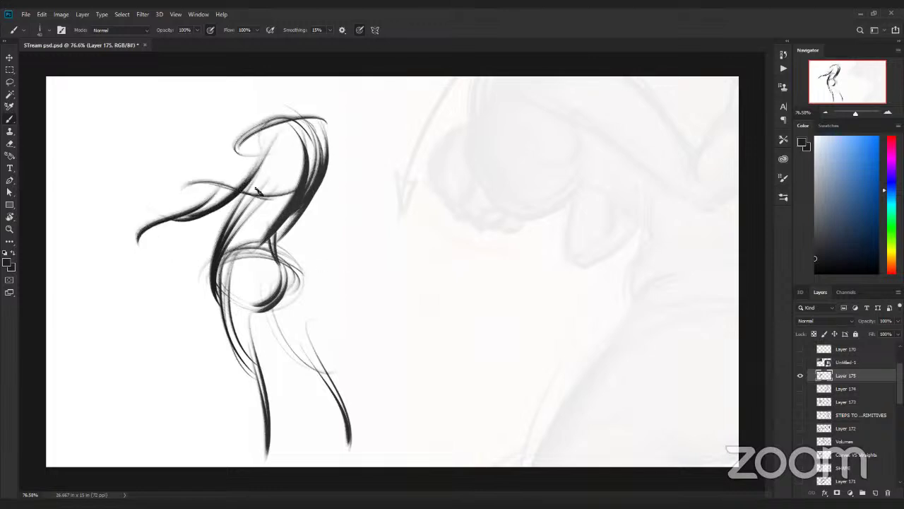
mouse_move(286, 126)
mouse_down()
mouse_move(287, 99)
mouse_move(234, 117)
mouse_move(307, 129)
mouse_up()
drag(243, 143, 327, 141)
Step: Strengthen the gesture figure's front torso contour and build up the curved mass of the back with repeated strokes
drag(256, 150, 225, 310)
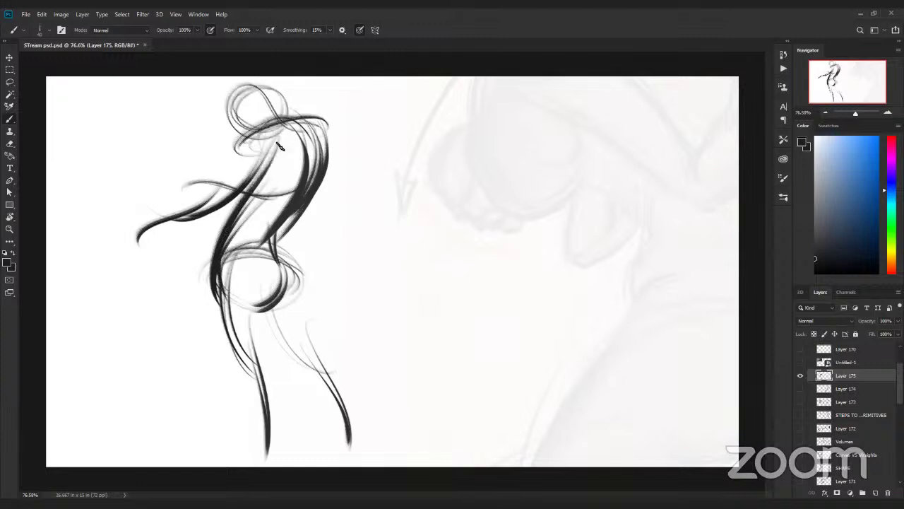
drag(283, 154, 225, 298)
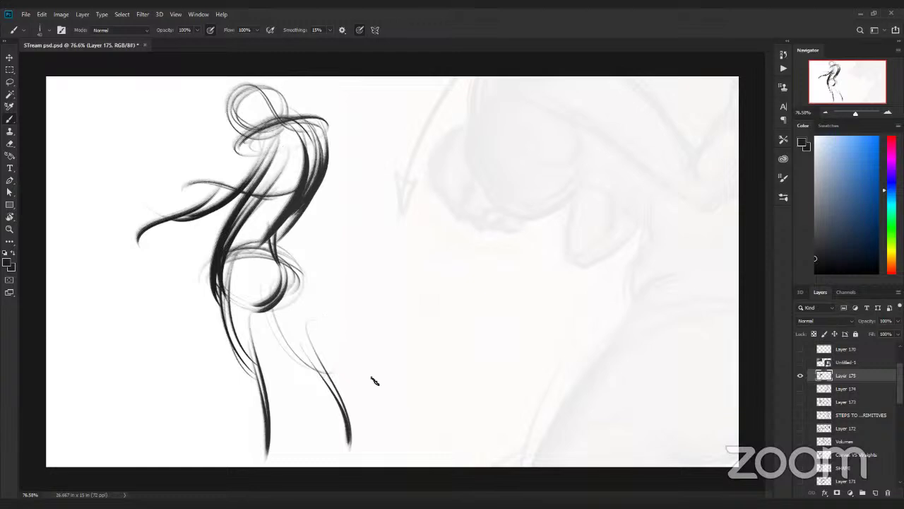
mouse_move(284, 135)
mouse_down()
mouse_move(271, 225)
mouse_move(268, 212)
mouse_up()
drag(299, 164, 260, 233)
drag(285, 193, 261, 226)
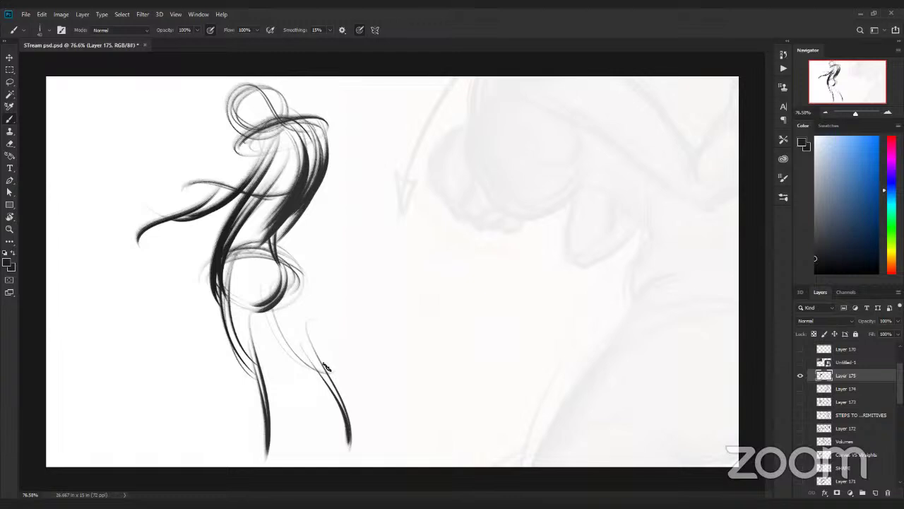
Step: Draw the torso and hips of a second figure, well beside the gesture figure, using only straight lines
mouse_move(493, 129)
mouse_down()
mouse_move(576, 114)
mouse_move(580, 130)
mouse_move(544, 209)
mouse_up()
drag(580, 131, 533, 226)
drag(537, 107, 518, 228)
drag(558, 138, 519, 227)
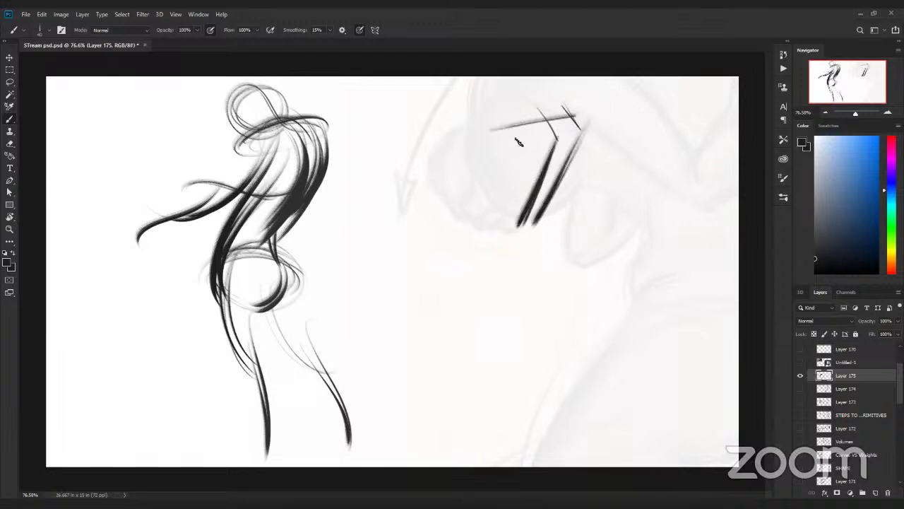
mouse_move(483, 114)
mouse_down()
mouse_move(502, 160)
mouse_move(483, 240)
mouse_up()
drag(503, 147, 485, 238)
mouse_move(487, 240)
mouse_down()
mouse_move(507, 297)
mouse_move(560, 233)
mouse_move(566, 271)
mouse_move(541, 291)
mouse_move(500, 289)
mouse_up()
mouse_move(525, 219)
mouse_down()
mouse_move(549, 266)
mouse_move(524, 295)
mouse_move(569, 268)
mouse_up()
drag(484, 268, 581, 262)
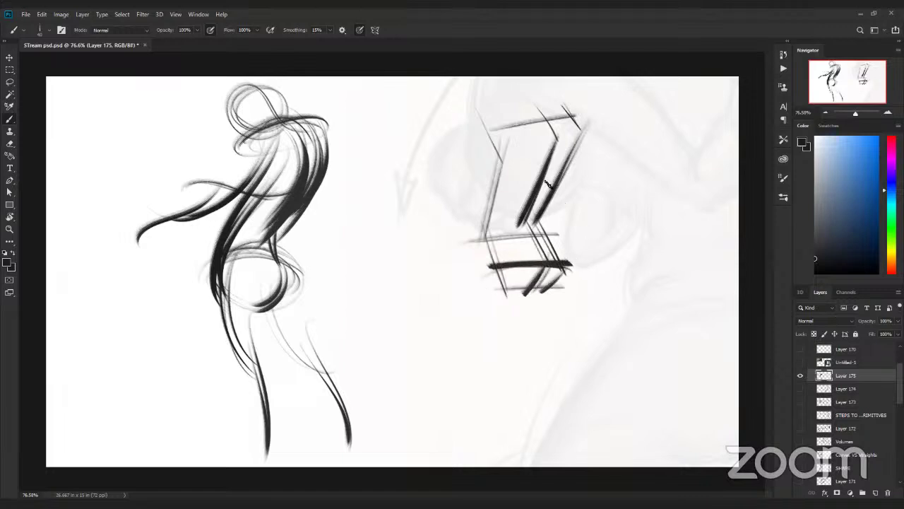
Step: Strengthen the straight-line figure's hips and draw its angular legs and feet with straight strokes
drag(491, 232, 503, 297)
drag(507, 244, 514, 305)
mouse_move(487, 239)
mouse_down()
mouse_move(500, 343)
mouse_move(535, 423)
mouse_up()
drag(536, 288, 551, 340)
drag(549, 336, 588, 424)
mouse_move(564, 369)
mouse_down()
mouse_move(587, 438)
mouse_move(484, 438)
mouse_move(540, 428)
mouse_up()
drag(504, 319, 538, 433)
Step: Add straight arms and a box head to the straight-line figure, and draw arrows from both figures toward the space between them
drag(514, 135, 463, 223)
drag(470, 170, 530, 189)
mouse_move(524, 79)
mouse_down()
mouse_move(547, 127)
mouse_move(527, 79)
mouse_up()
mouse_move(503, 119)
mouse_down()
mouse_move(541, 108)
mouse_move(432, 117)
mouse_move(437, 111)
mouse_up()
drag(317, 106, 379, 123)
Step: Draw a middle figure's torso between the two figures, with a bold curved back and a simpler front contour
mouse_move(445, 124)
mouse_down()
mouse_move(367, 133)
mouse_move(354, 150)
mouse_move(402, 232)
mouse_move(370, 257)
mouse_move(388, 249)
mouse_up()
mouse_move(362, 137)
mouse_down()
mouse_move(330, 271)
mouse_move(369, 154)
mouse_move(353, 285)
mouse_up()
drag(343, 226, 374, 322)
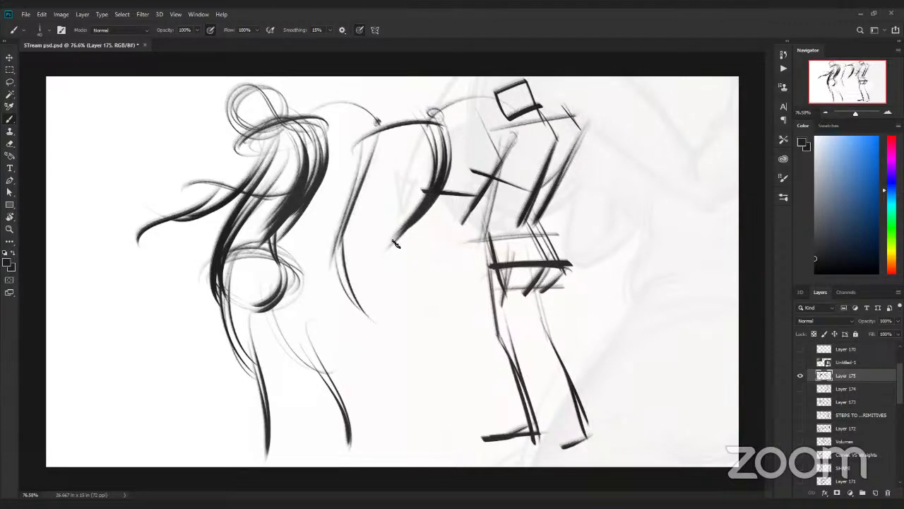
mouse_move(432, 125)
mouse_down()
mouse_move(388, 272)
mouse_move(385, 232)
mouse_move(390, 226)
mouse_move(391, 269)
mouse_up()
mouse_move(398, 233)
mouse_down()
mouse_move(393, 269)
mouse_move(426, 303)
mouse_up()
drag(410, 253, 432, 309)
Step: Draw the middle figure's rounded pelvis and darken its back contour with short curved strokes
mouse_move(323, 281)
mouse_down()
mouse_move(433, 289)
mouse_move(434, 273)
mouse_up()
mouse_move(327, 284)
mouse_down()
mouse_move(433, 272)
mouse_move(343, 298)
mouse_up()
mouse_move(392, 252)
mouse_down()
mouse_move(341, 274)
mouse_move(398, 246)
mouse_up()
mouse_move(398, 257)
mouse_down()
mouse_move(418, 304)
mouse_move(405, 311)
mouse_up()
mouse_move(396, 259)
mouse_down()
mouse_move(400, 290)
mouse_move(411, 310)
mouse_up()
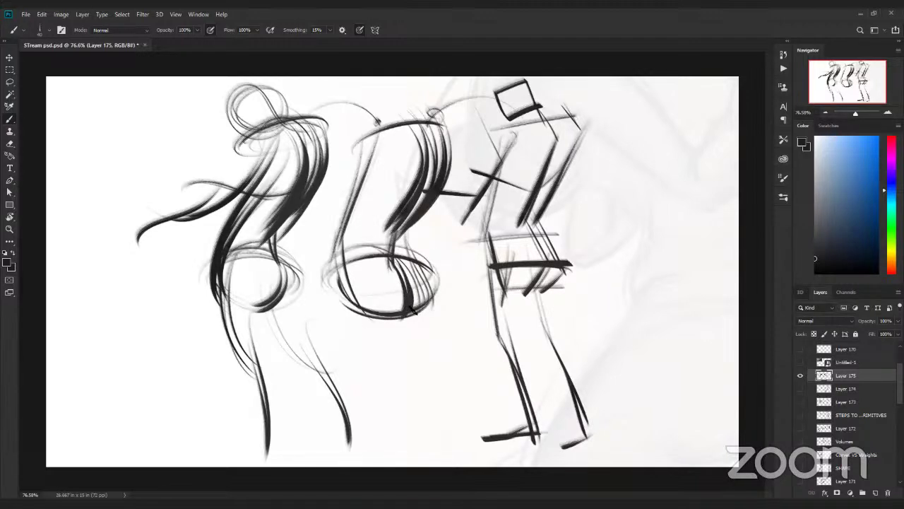
Step: Reinforce the middle figure's straight front contour, and add straight guides in front and a curved guide behind its torso
drag(382, 117, 331, 263)
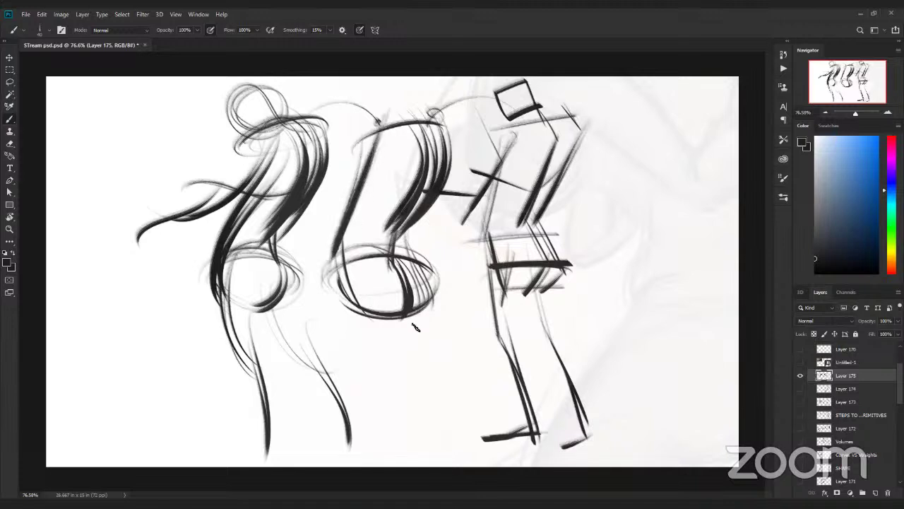
mouse_move(434, 87)
mouse_down()
mouse_move(404, 238)
mouse_move(431, 232)
mouse_up()
drag(360, 95, 311, 264)
drag(364, 120, 311, 254)
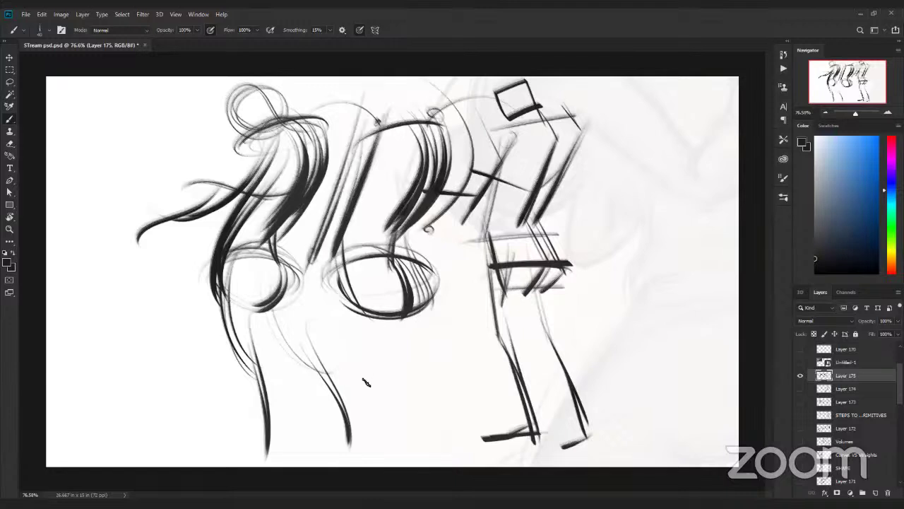
Step: Draw a hatched D-shape of one straight and one curve beside the straight-line figure, with an arrow from the middle figure
drag(670, 126, 653, 263)
drag(661, 108, 625, 277)
mouse_move(668, 119)
mouse_down()
mouse_move(636, 272)
mouse_move(696, 212)
mouse_up()
drag(667, 138, 646, 194)
mouse_move(696, 166)
mouse_down()
mouse_move(643, 216)
mouse_move(650, 212)
mouse_up()
drag(696, 195, 636, 243)
drag(689, 219, 636, 258)
drag(678, 233, 632, 269)
drag(472, 172, 622, 192)
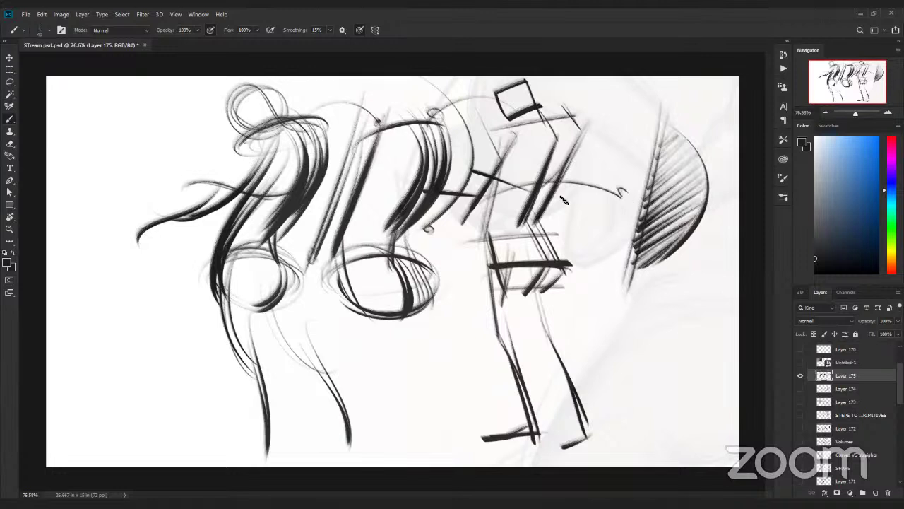
Step: Hide the figure sketches and, on a new layer, draw a D-shape from a straight and a curve, followed by an arrow
click(800, 375)
click(876, 492)
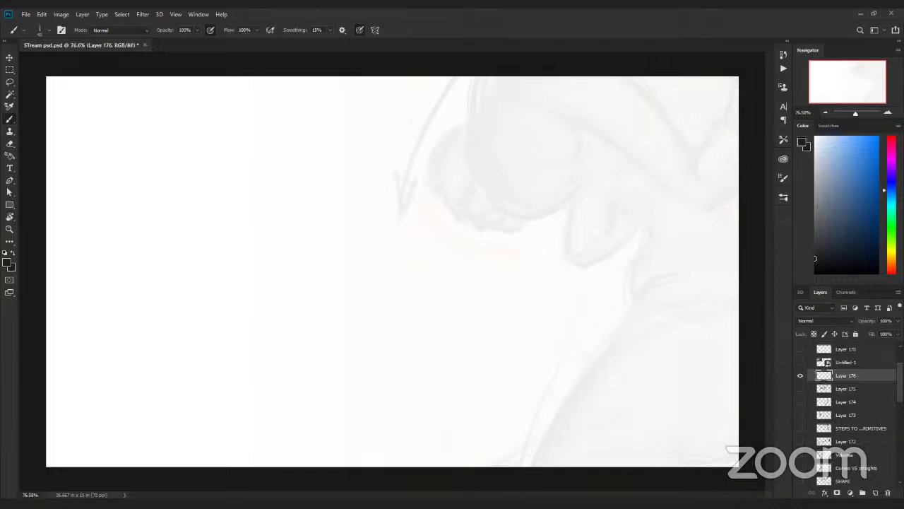
drag(416, 139, 347, 298)
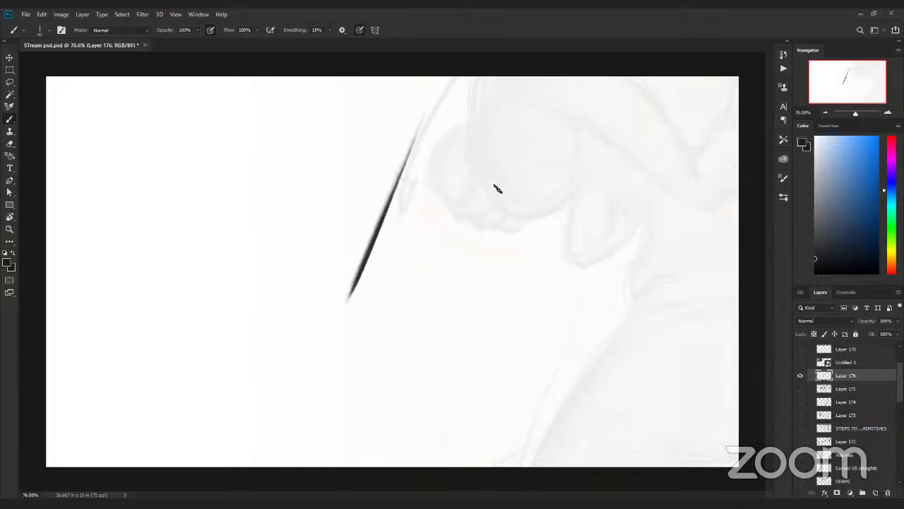
drag(374, 113, 341, 289)
drag(472, 216, 523, 221)
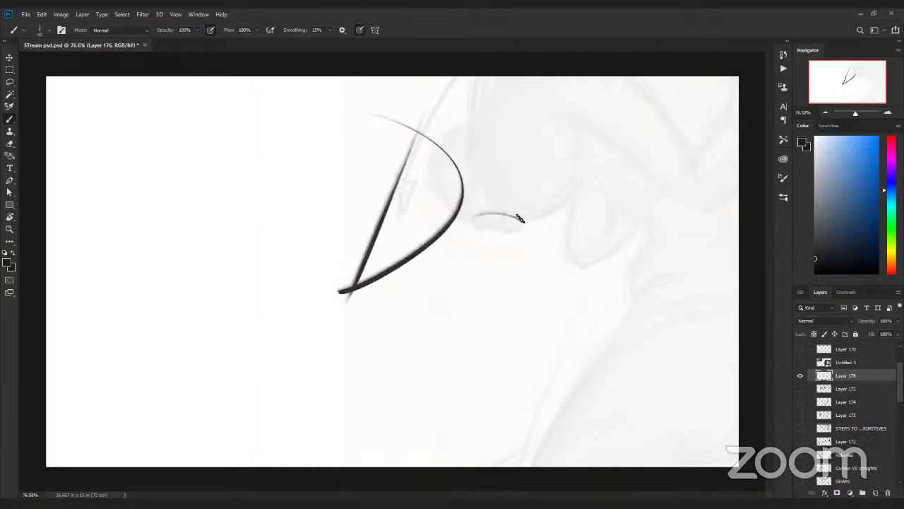
Step: Draw a second shape beside the D-shape with a full outer curve and a heavy, slightly bent inner side, and hatch between them
mouse_move(588, 125)
mouse_down()
mouse_move(595, 303)
mouse_move(609, 297)
mouse_up()
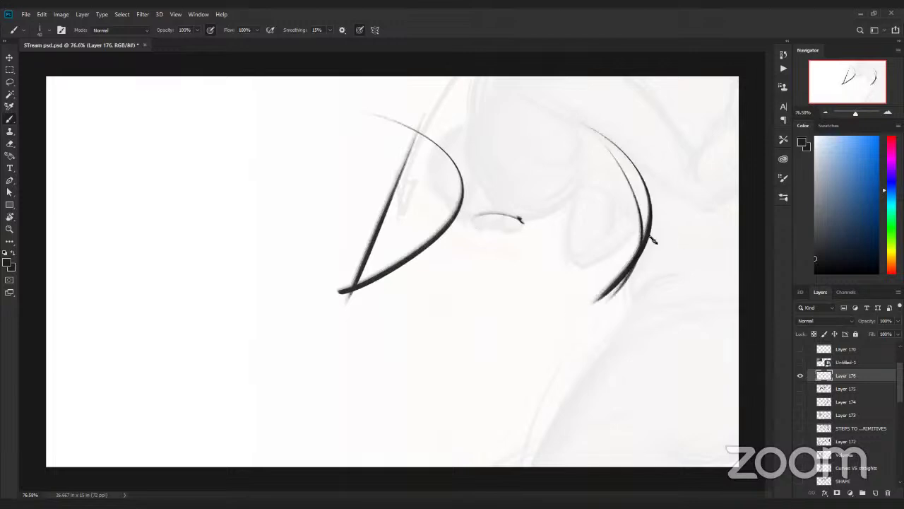
drag(560, 123, 595, 306)
drag(577, 166, 591, 326)
drag(551, 116, 647, 226)
mouse_move(582, 126)
mouse_down()
mouse_move(578, 150)
mouse_move(602, 132)
mouse_up()
drag(582, 169, 616, 140)
mouse_move(591, 191)
mouse_down()
mouse_move(621, 149)
mouse_move(632, 156)
mouse_up()
mouse_move(602, 207)
mouse_down()
mouse_move(635, 164)
mouse_move(641, 170)
mouse_up()
drag(609, 225, 631, 199)
Step: Point an arrow at the second shape's inner side and circle it, and label the outer side "CURVE" with an arrow
drag(526, 221, 568, 210)
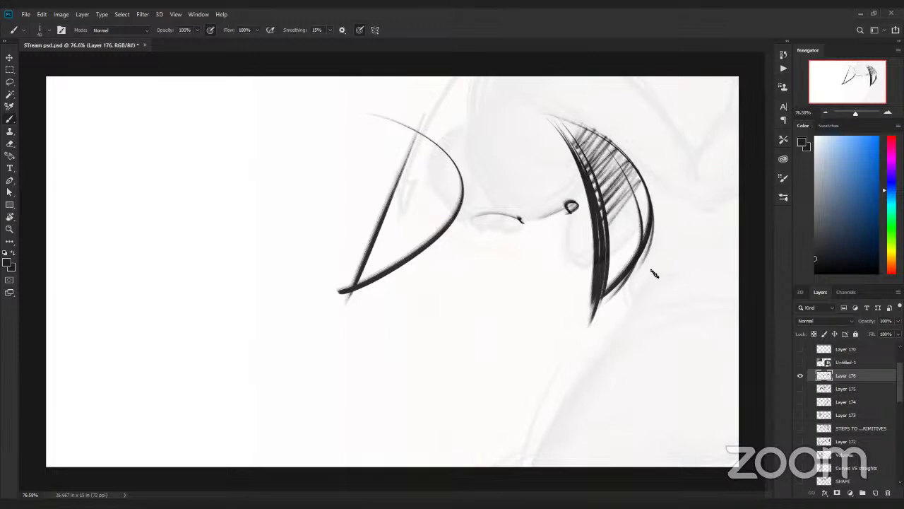
drag(695, 151, 655, 169)
mouse_move(677, 134)
mouse_down()
mouse_move(673, 146)
mouse_move(698, 135)
mouse_up()
mouse_move(702, 146)
mouse_down()
mouse_move(717, 130)
mouse_move(730, 140)
mouse_up()
mouse_move(594, 185)
mouse_down()
mouse_move(559, 205)
mouse_move(595, 223)
mouse_up()
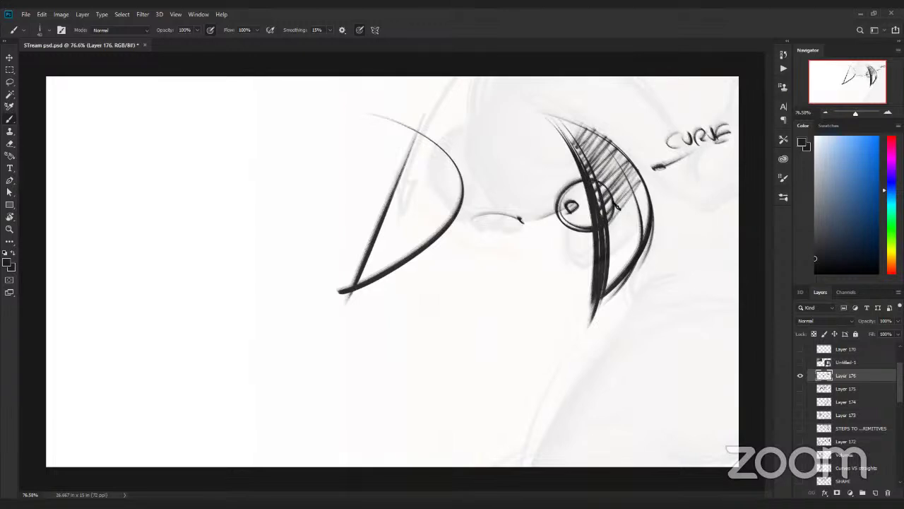
Step: Write "STRAIGHT" beneath the circled inner side and circle the "CURVE" label
drag(537, 242, 522, 260)
mouse_move(544, 243)
mouse_down()
mouse_move(542, 260)
mouse_move(553, 241)
mouse_up()
drag(551, 258, 554, 241)
mouse_move(554, 241)
mouse_down()
mouse_move(565, 253)
mouse_move(564, 238)
mouse_move(571, 251)
mouse_up()
drag(560, 247, 570, 245)
mouse_move(578, 238)
mouse_down()
mouse_move(580, 249)
mouse_move(588, 233)
mouse_up()
drag(594, 235, 596, 243)
mouse_move(666, 137)
mouse_down()
mouse_move(718, 160)
mouse_move(708, 167)
mouse_up()
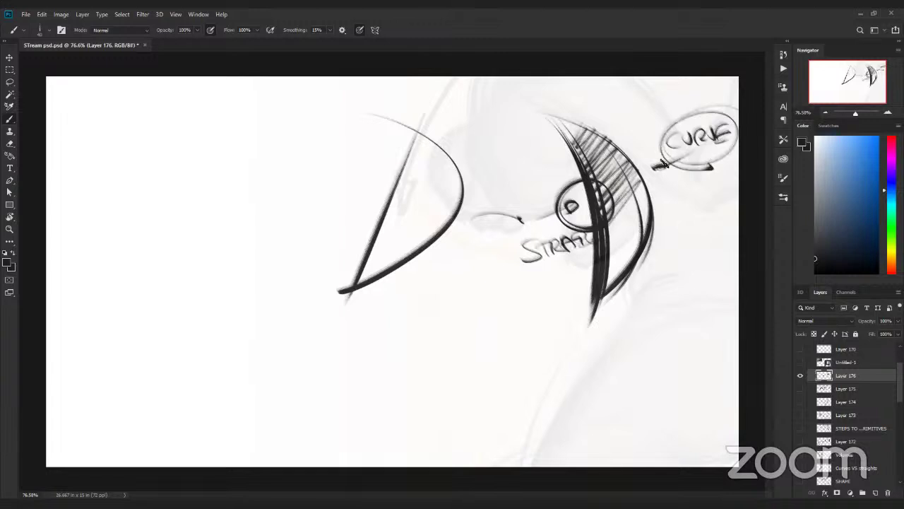
Step: Hide the labelled shapes and, on a new layer, draw a large crescent with its inner curve circled and the space between curves hatched
click(800, 375)
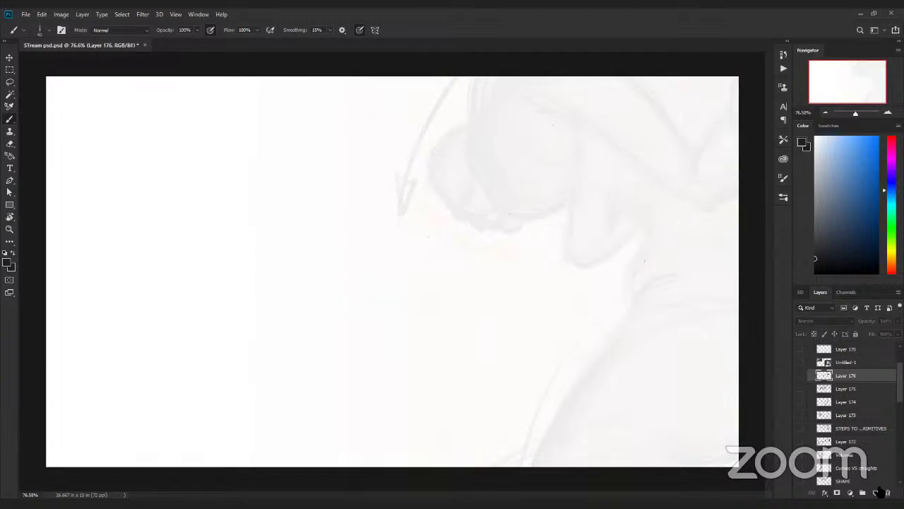
click(800, 376)
click(800, 376)
click(876, 493)
drag(388, 117, 404, 412)
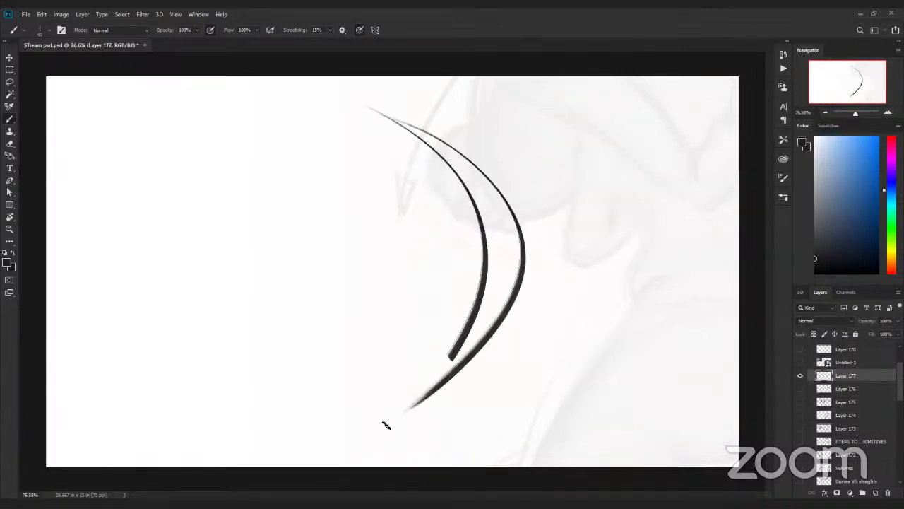
mouse_move(471, 220)
mouse_down()
mouse_move(452, 256)
mouse_move(476, 221)
mouse_move(480, 240)
mouse_up()
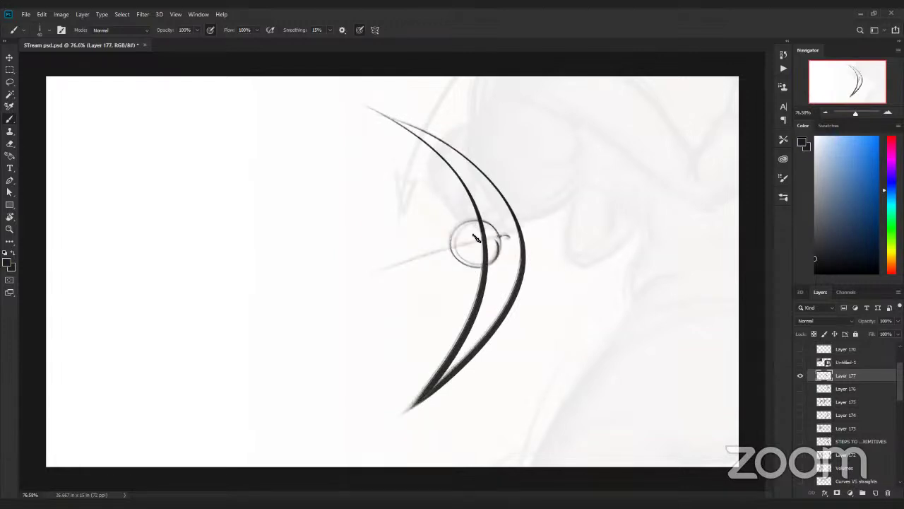
mouse_move(520, 228)
mouse_down()
mouse_move(501, 251)
mouse_move(477, 324)
mouse_up()
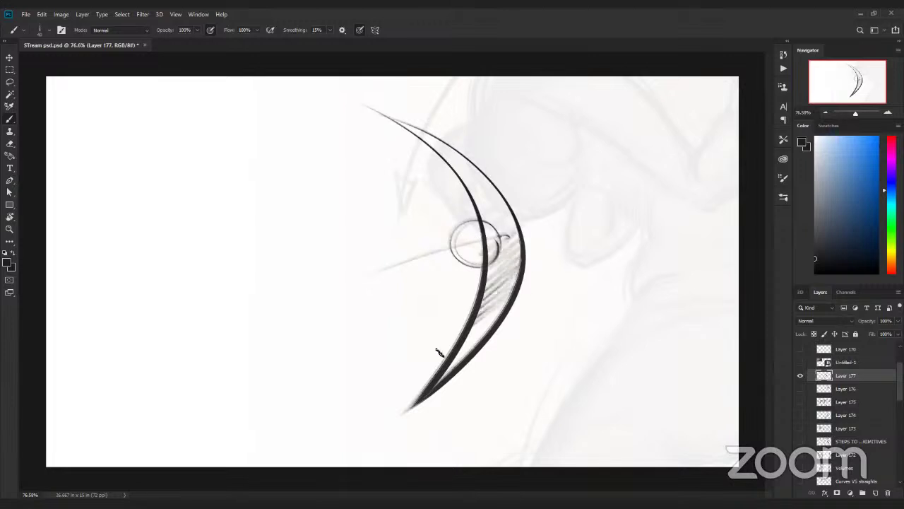
Step: Hide the crescent, review the earlier sketches, and leave only Layer 174 shown and selected
click(800, 375)
click(800, 388)
click(799, 389)
click(801, 401)
click(801, 402)
click(801, 414)
click(855, 418)
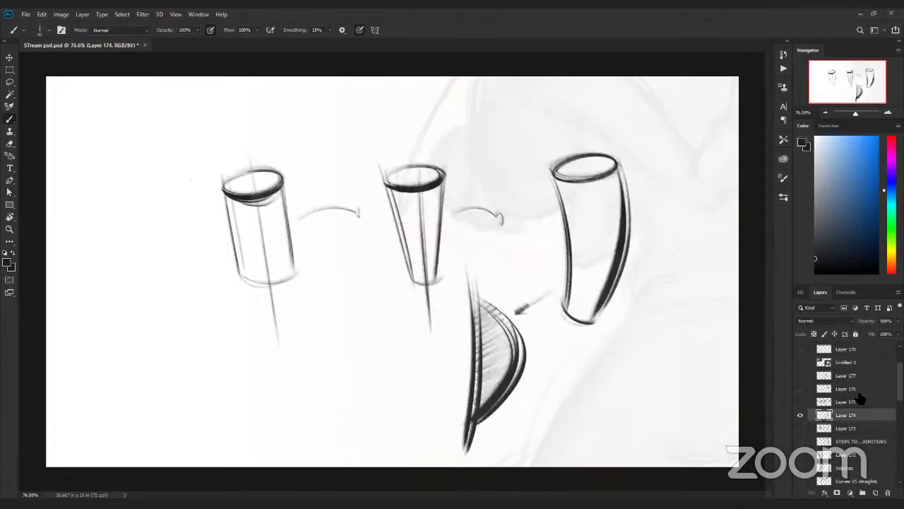
Step: Draw long curved force lines along both sides of the bent cylinder and darken its inner left edge
drag(609, 117, 581, 368)
drag(639, 152, 597, 373)
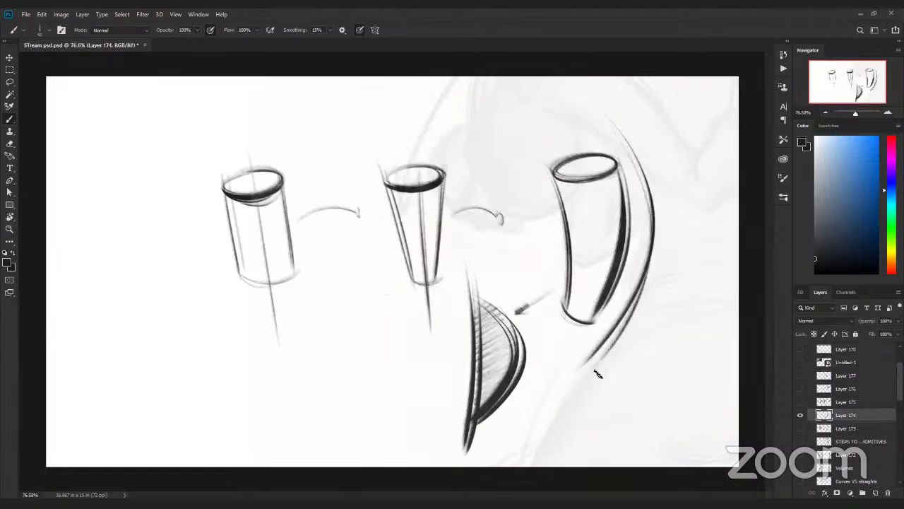
drag(527, 157, 551, 350)
drag(557, 162, 571, 303)
drag(558, 184, 574, 317)
Step: Draw and hatch a tapered straight-against-curve volume beside the bent cylinder, and reinforce the bent cylinder's left edge
mouse_move(726, 173)
mouse_down()
mouse_move(716, 167)
mouse_move(698, 310)
mouse_move(704, 305)
mouse_up()
drag(657, 168, 682, 325)
mouse_move(670, 208)
mouse_down()
mouse_move(684, 322)
mouse_move(706, 300)
mouse_up()
drag(667, 180, 680, 315)
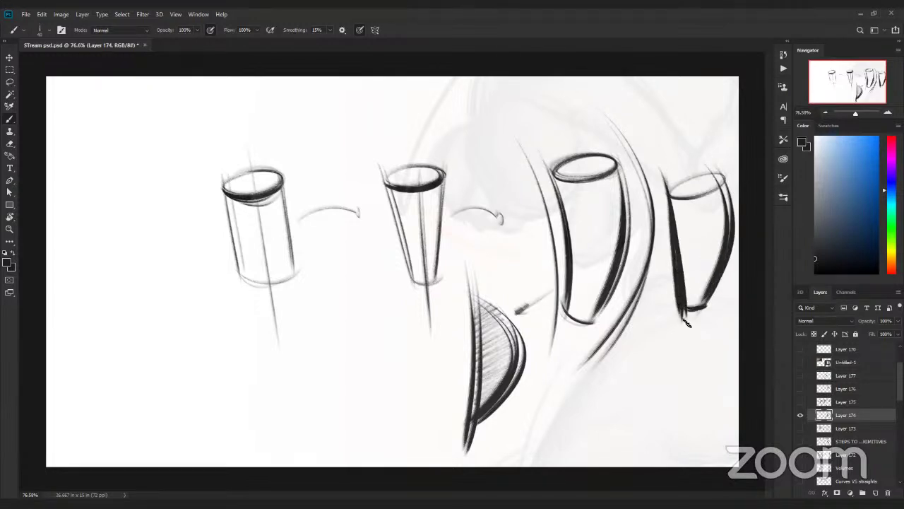
mouse_move(682, 184)
mouse_down()
mouse_move(675, 201)
mouse_move(704, 213)
mouse_move(717, 290)
mouse_move(717, 279)
mouse_up()
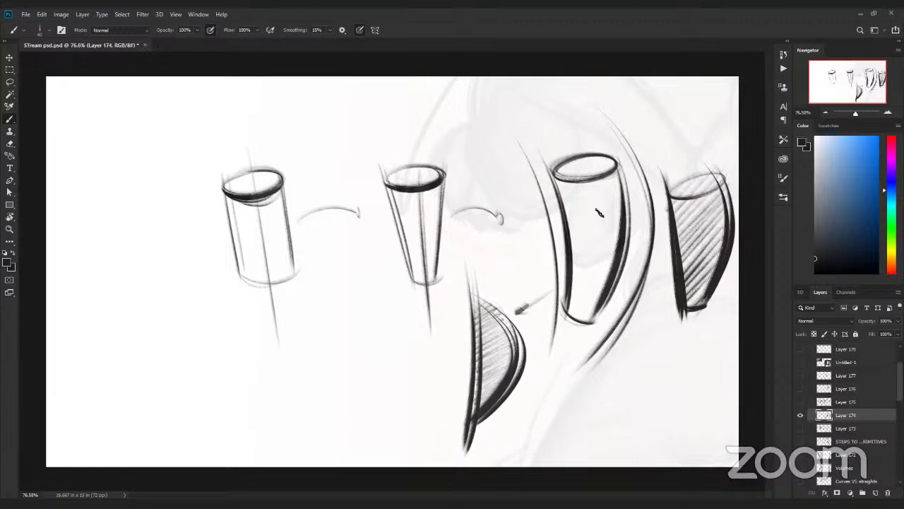
drag(552, 171, 566, 285)
drag(555, 181, 581, 325)
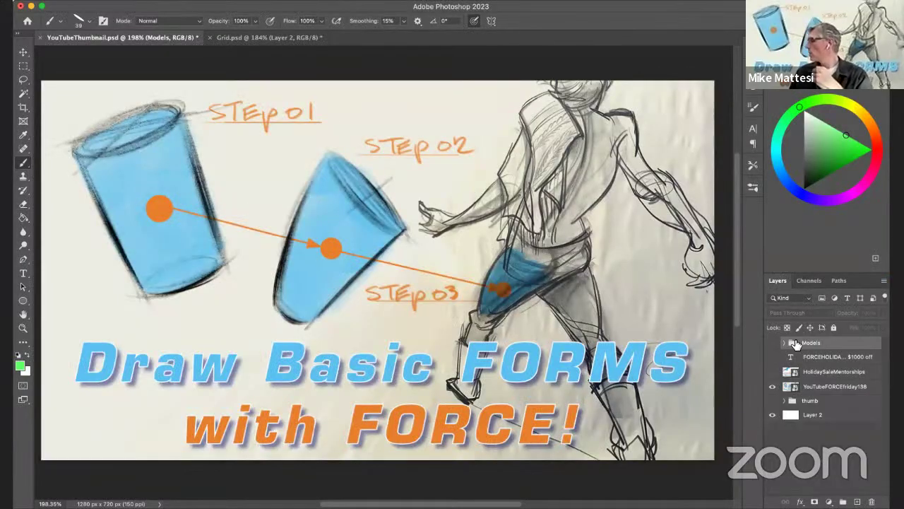
Step: Hide the YouTubeFORCEfriday138 layer, add a blank layer above it, and reset the drawing colors to black and white
click(772, 387)
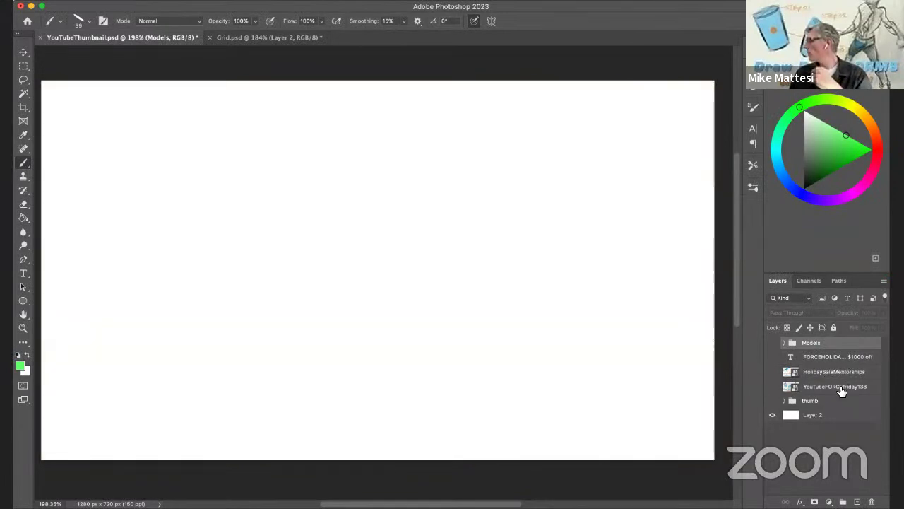
click(842, 387)
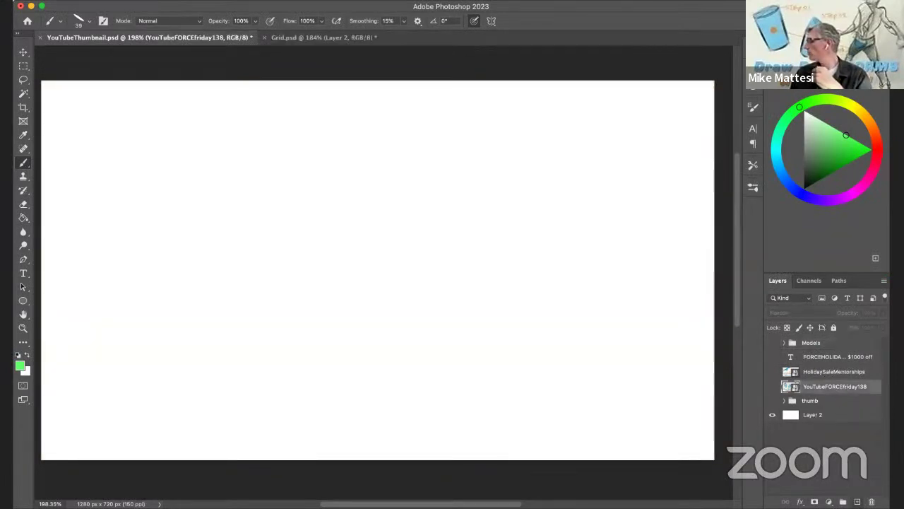
click(857, 501)
click(19, 354)
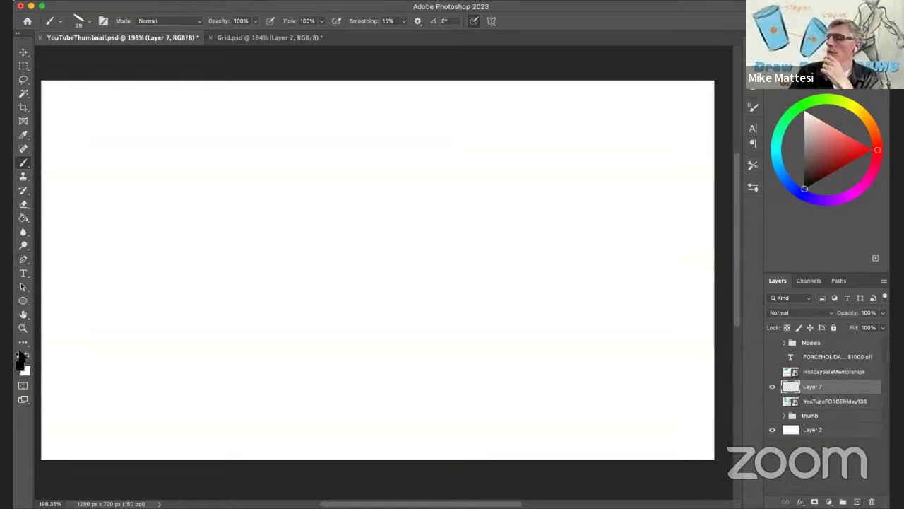
Step: Choose a textured sketching brush from the brush presets and shrink it to about 29 px
click(753, 187)
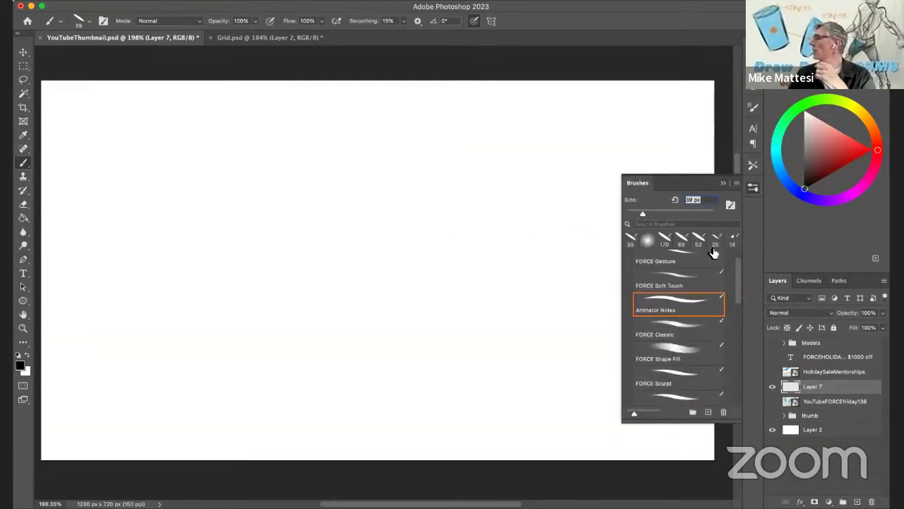
click(710, 275)
scroll(733, 276, up, 1)
click(707, 275)
click(723, 182)
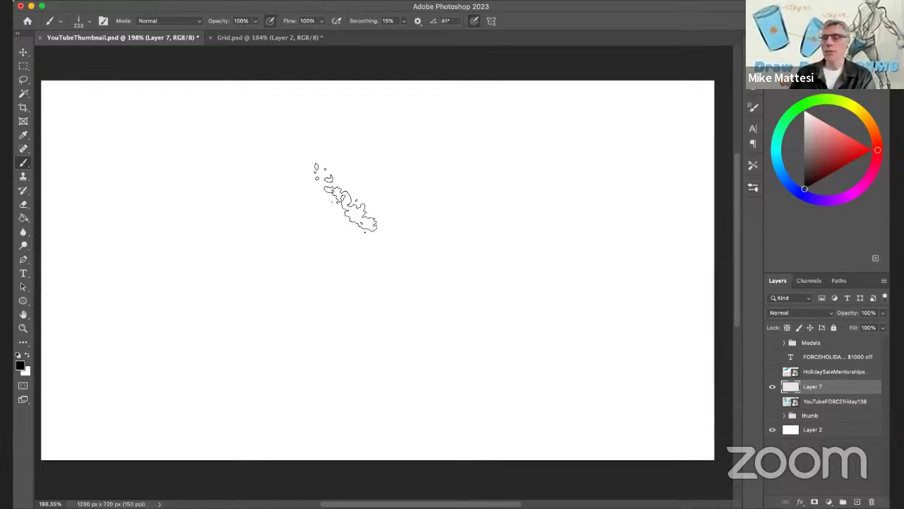
key(bracketleft)
key(bracketleft)
key(bracketleft)
key(bracketleft)
key(bracketleft)
key(bracketleft)
key(bracketleft)
key(bracketleft)
key(bracketleft)
drag(297, 202, 287, 202)
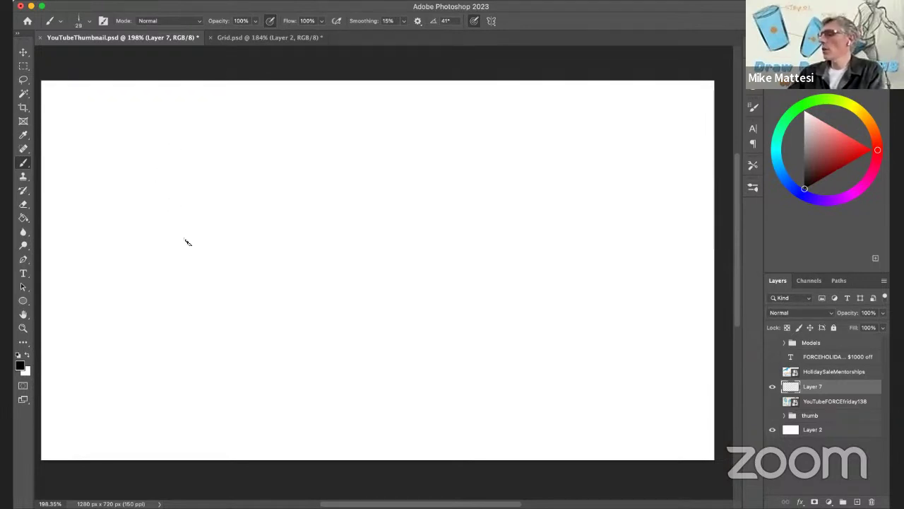
Step: Sketch a downward-tapering cone with an elliptical top and a narrow rounded base, and label it "CONE" beside it
drag(168, 189, 219, 321)
mouse_move(167, 185)
mouse_down()
mouse_move(232, 332)
mouse_move(252, 155)
mouse_up()
drag(255, 304, 252, 154)
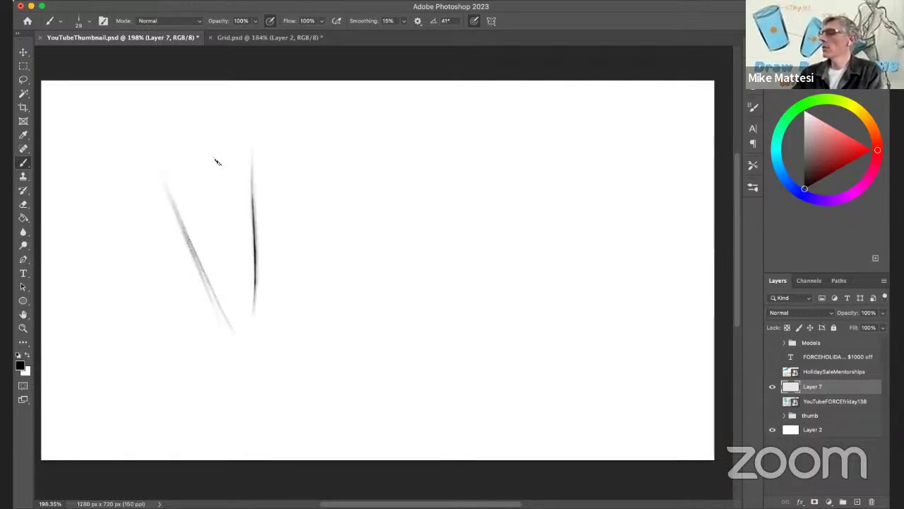
drag(202, 178, 189, 183)
drag(255, 176, 254, 285)
drag(170, 191, 234, 322)
mouse_move(193, 237)
mouse_down()
mouse_move(236, 325)
mouse_move(257, 320)
mouse_up()
drag(164, 172, 232, 322)
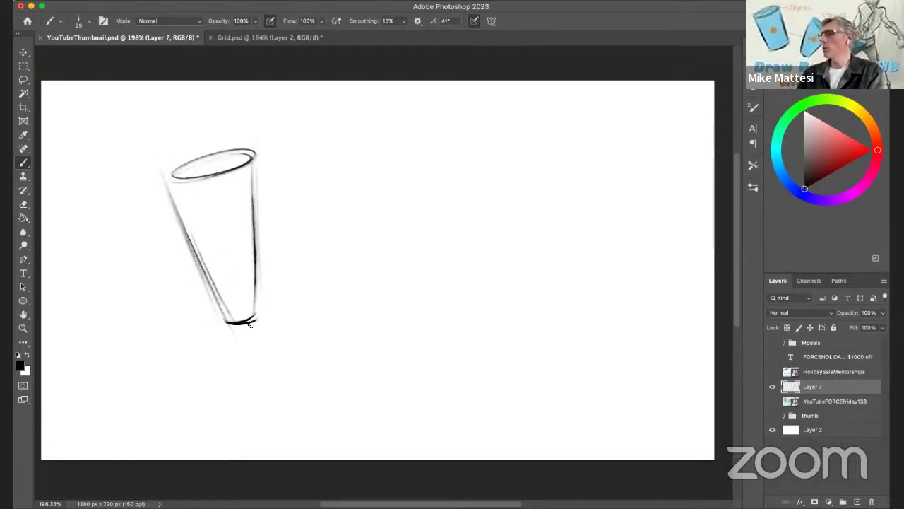
drag(282, 207, 352, 215)
Step: Sketch a wide, slightly tilted cylinder to the right of the CONE label with an elliptical top and a curved base
drag(460, 194, 472, 193)
mouse_move(452, 151)
mouse_down()
mouse_move(469, 148)
mouse_move(458, 168)
mouse_move(397, 170)
mouse_move(485, 151)
mouse_up()
drag(401, 180, 445, 315)
drag(500, 144, 537, 303)
drag(506, 166, 535, 301)
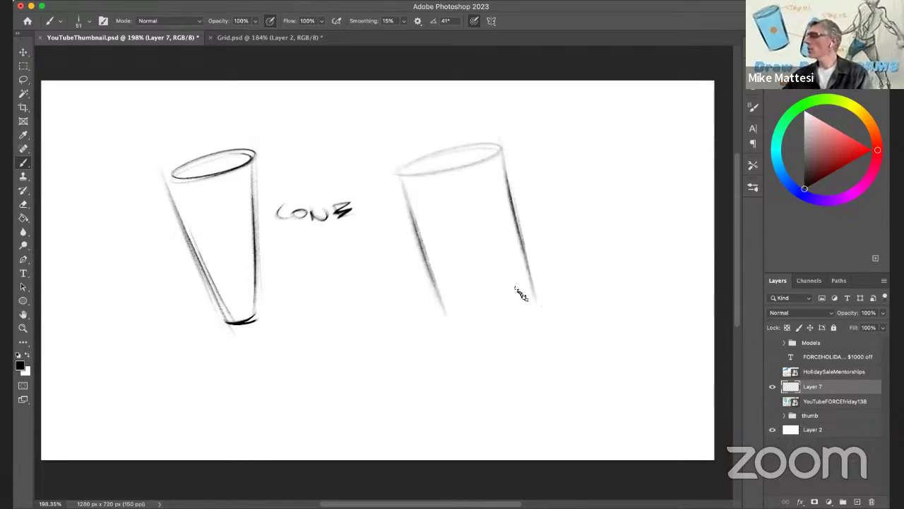
drag(448, 324, 538, 300)
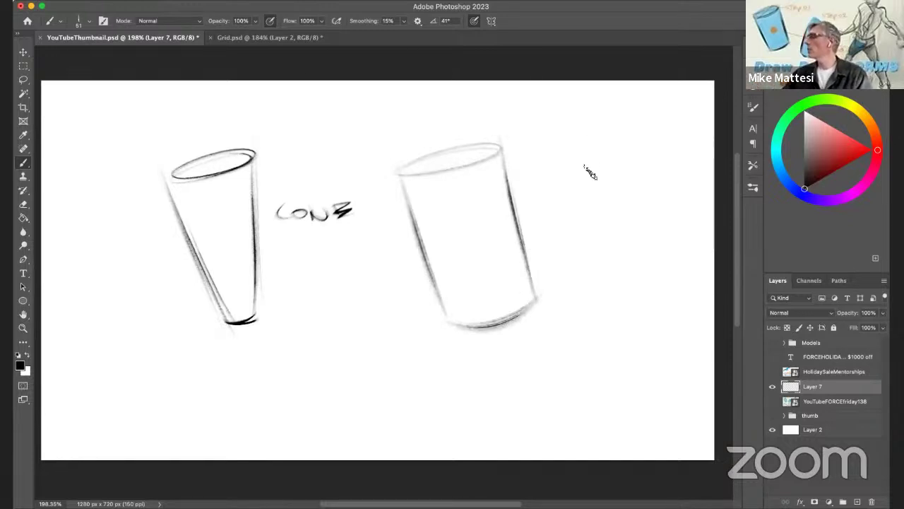
Step: Outline a bent cylinder to the right of the wide one, with a rounded outer side and a concave inner side
drag(585, 153, 580, 254)
mouse_move(648, 262)
mouse_down()
mouse_move(658, 161)
mouse_move(602, 134)
mouse_move(657, 153)
mouse_up()
drag(647, 264, 580, 263)
mouse_move(596, 143)
mouse_down()
mouse_move(558, 216)
mouse_move(582, 257)
mouse_up()
mouse_move(592, 147)
mouse_down()
mouse_move(564, 206)
mouse_move(619, 277)
mouse_up()
Step: Shade the bent cylinder in light gray with an enlarged brush and darken its inner and outer curved edges
drag(635, 189, 722, 183)
mouse_move(641, 164)
mouse_down()
mouse_move(596, 205)
mouse_move(612, 207)
mouse_move(602, 223)
mouse_move(633, 223)
mouse_move(602, 268)
mouse_up()
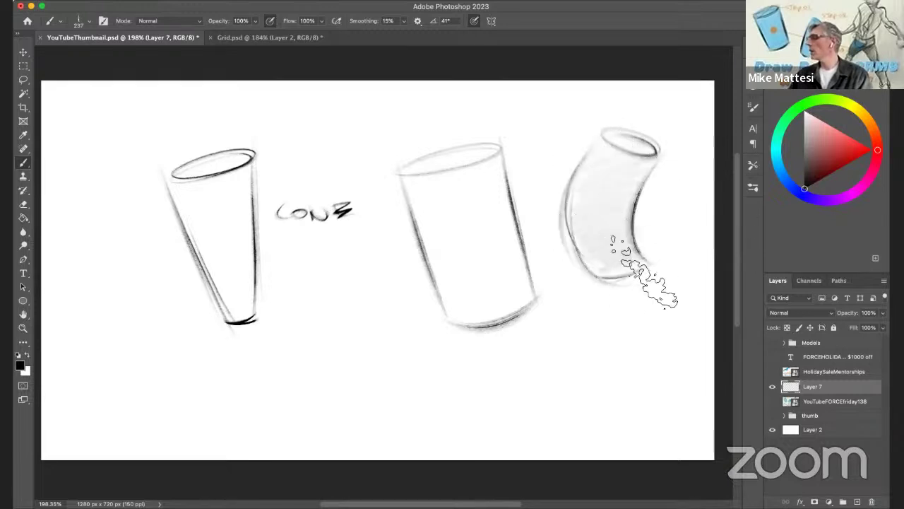
drag(659, 210, 564, 205)
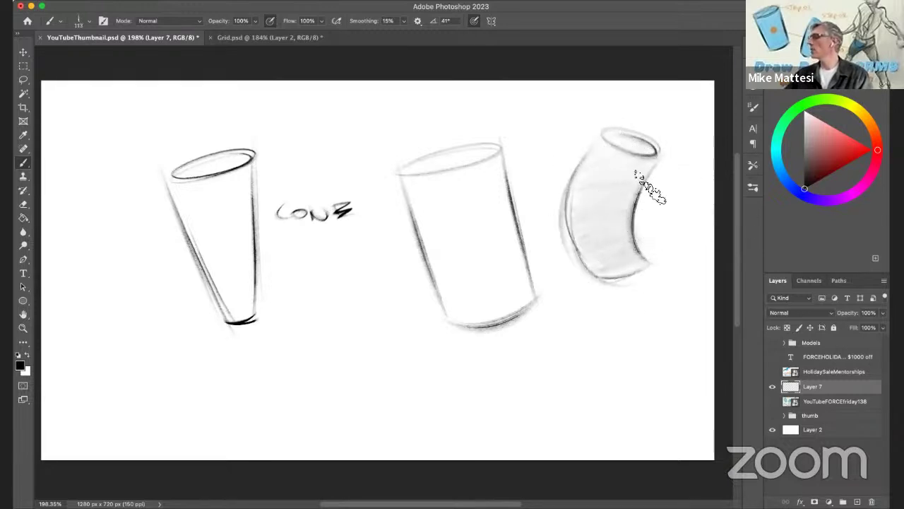
drag(649, 181, 657, 260)
mouse_move(595, 143)
mouse_down()
mouse_move(563, 243)
mouse_move(603, 286)
mouse_move(621, 281)
mouse_move(622, 254)
mouse_move(577, 233)
mouse_move(566, 277)
mouse_move(539, 274)
mouse_move(590, 264)
mouse_move(563, 279)
mouse_up()
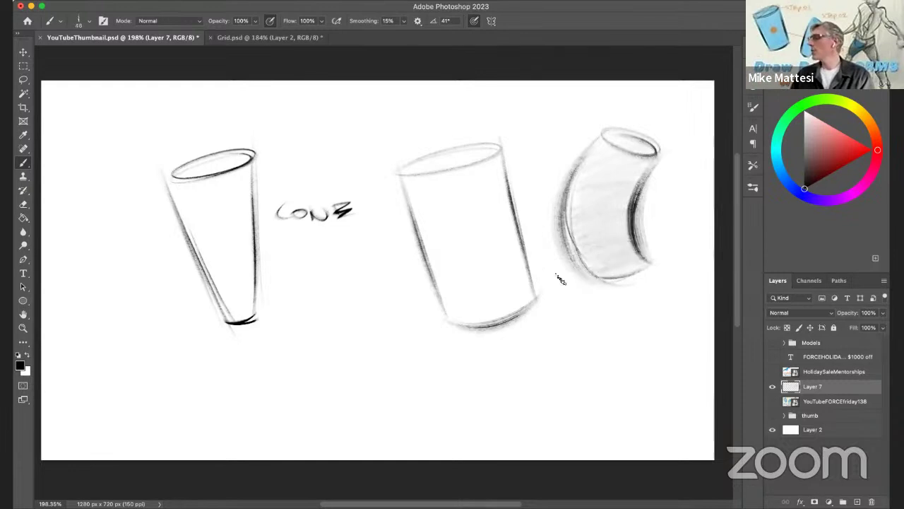
Step: Draw a curved arrow from the wide cylinder toward the cone, and sketch an inverted pyramid with a dot on its front edge
mouse_move(467, 352)
mouse_down()
mouse_move(294, 321)
mouse_move(325, 334)
mouse_up()
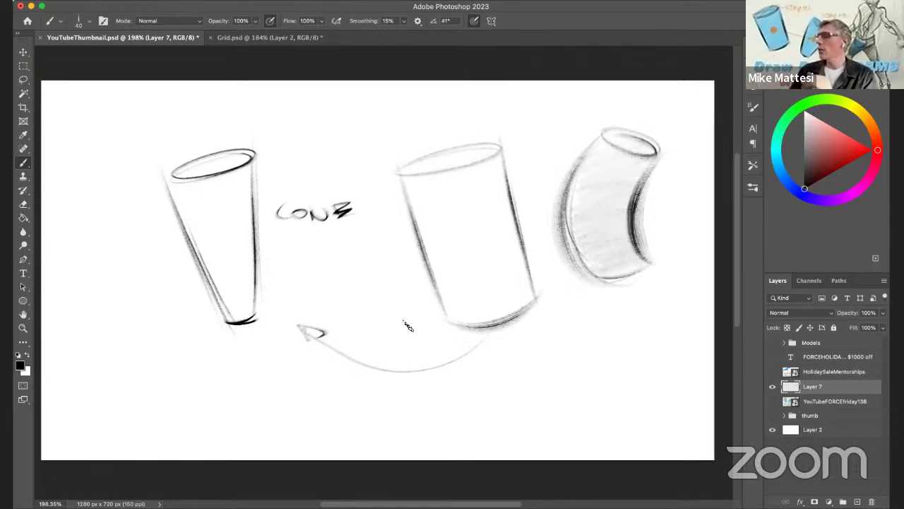
mouse_move(325, 241)
mouse_down()
mouse_move(307, 263)
mouse_move(281, 268)
mouse_move(384, 228)
mouse_move(354, 258)
mouse_up()
mouse_move(284, 268)
mouse_down()
mouse_move(342, 353)
mouse_move(366, 364)
mouse_up()
drag(351, 262, 373, 361)
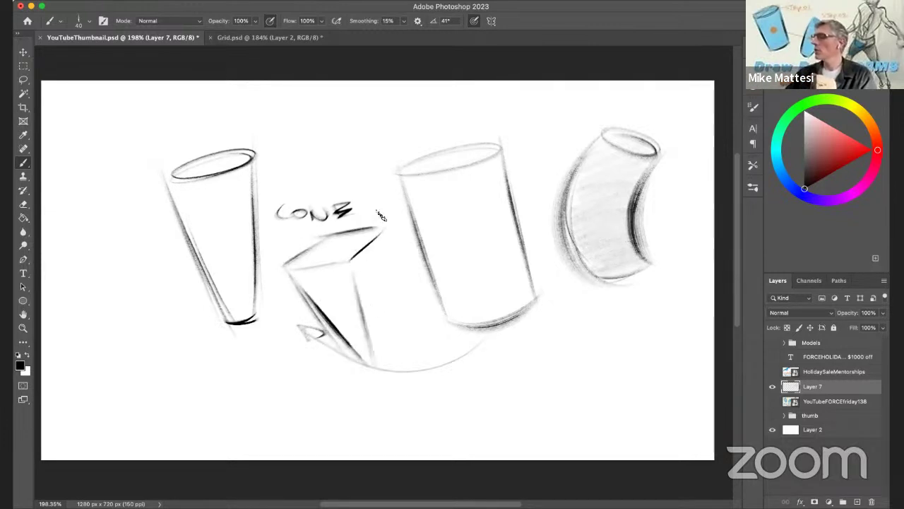
drag(382, 232, 385, 346)
mouse_move(380, 304)
mouse_down()
mouse_move(356, 312)
mouse_move(383, 368)
mouse_up()
mouse_move(319, 272)
mouse_down()
mouse_move(337, 319)
mouse_move(377, 361)
mouse_up()
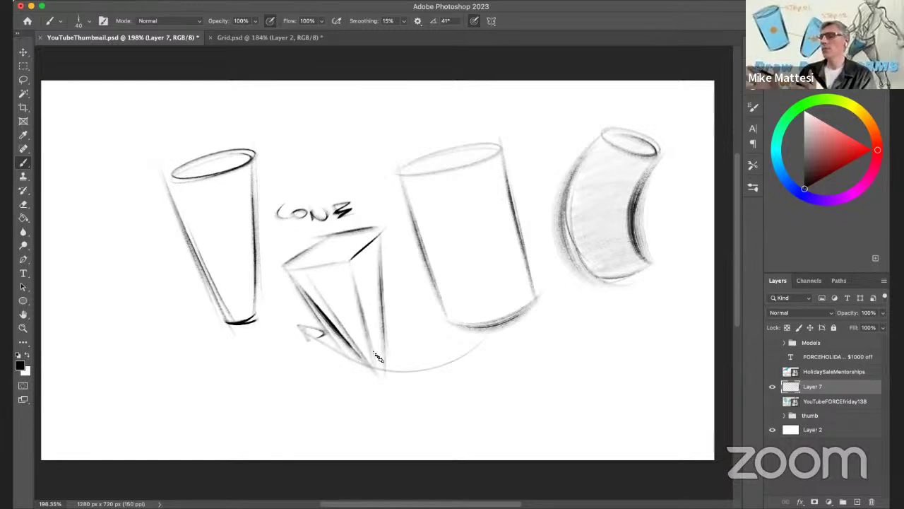
drag(357, 288, 360, 299)
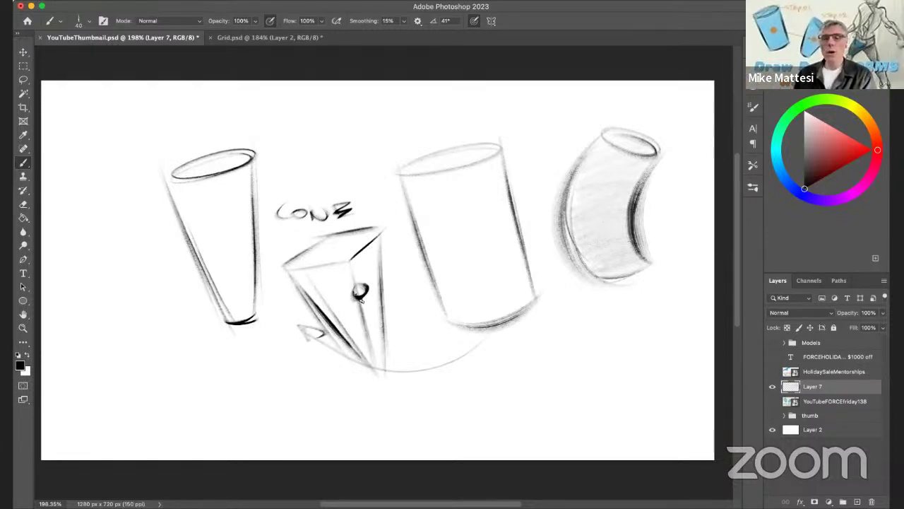
Step: Sketch a large tapered cup shape in the blank space left of the cone, with a curved left side, and shade it gray
drag(430, 303, 624, 285)
mouse_move(217, 199)
mouse_down()
mouse_move(273, 177)
mouse_move(177, 164)
mouse_up()
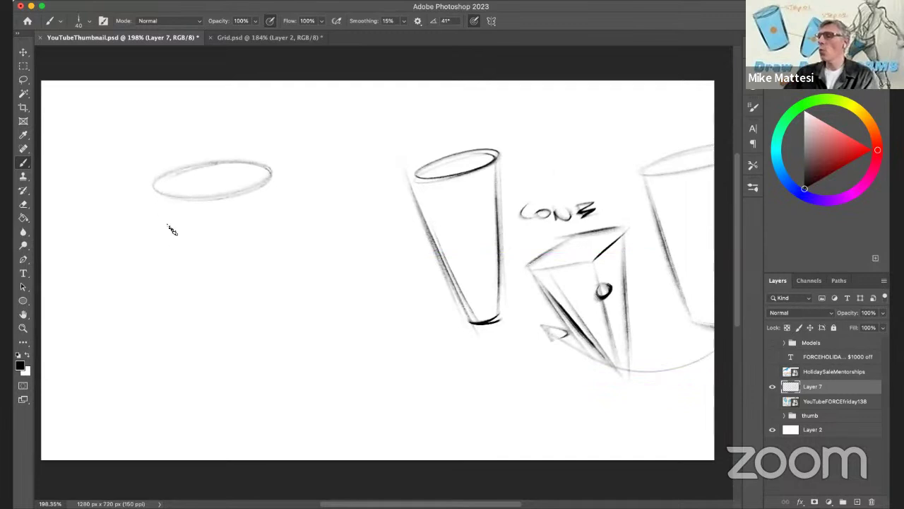
mouse_move(157, 201)
mouse_down()
mouse_move(244, 344)
mouse_move(253, 333)
mouse_up()
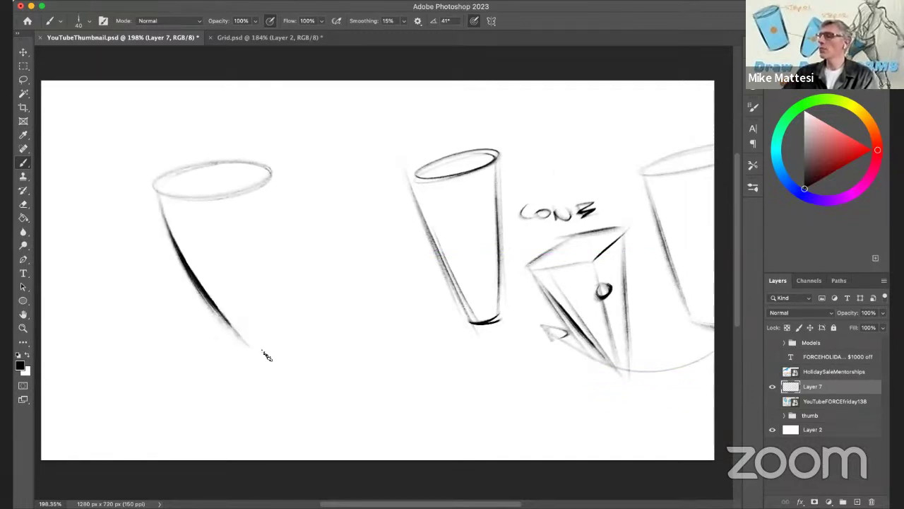
mouse_move(269, 175)
mouse_down()
mouse_move(286, 352)
mouse_move(266, 154)
mouse_move(284, 331)
mouse_move(273, 253)
mouse_move(260, 343)
mouse_move(236, 344)
mouse_move(281, 333)
mouse_up()
mouse_move(219, 315)
mouse_down()
mouse_move(251, 345)
mouse_move(282, 332)
mouse_up()
drag(309, 261, 463, 238)
mouse_move(202, 178)
mouse_down()
mouse_move(172, 211)
mouse_move(270, 176)
mouse_move(195, 262)
mouse_move(196, 273)
mouse_move(234, 256)
mouse_move(255, 262)
mouse_move(217, 308)
mouse_move(270, 289)
mouse_move(248, 340)
mouse_move(255, 356)
mouse_move(240, 340)
mouse_move(272, 280)
mouse_move(210, 280)
mouse_up()
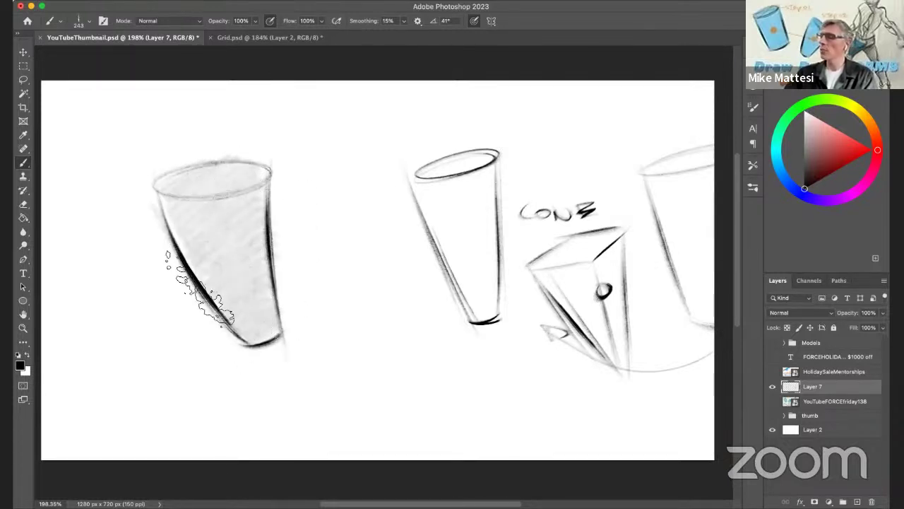
Step: Sketch the opposing curves of a side-view figure's back, belly and buttocks between the cup shape and the cone
mouse_move(339, 297)
mouse_down()
mouse_move(269, 309)
mouse_move(292, 297)
mouse_up()
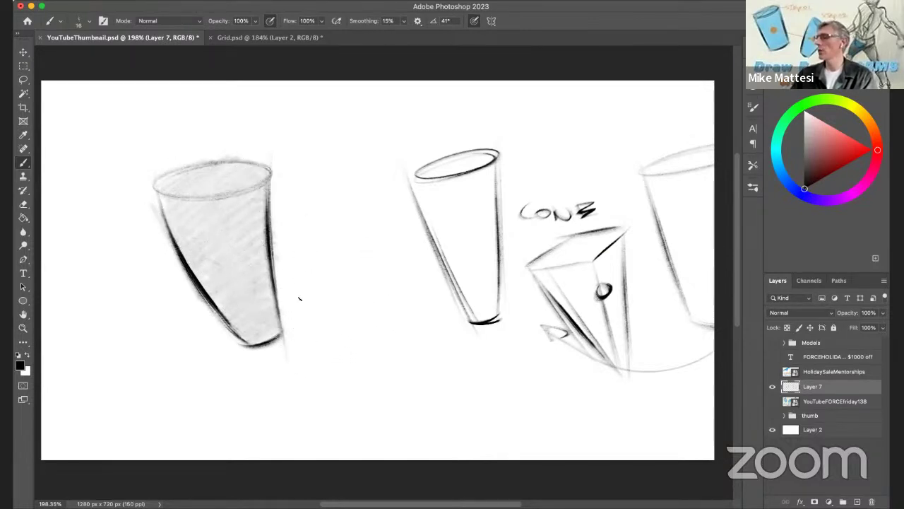
drag(366, 224, 375, 224)
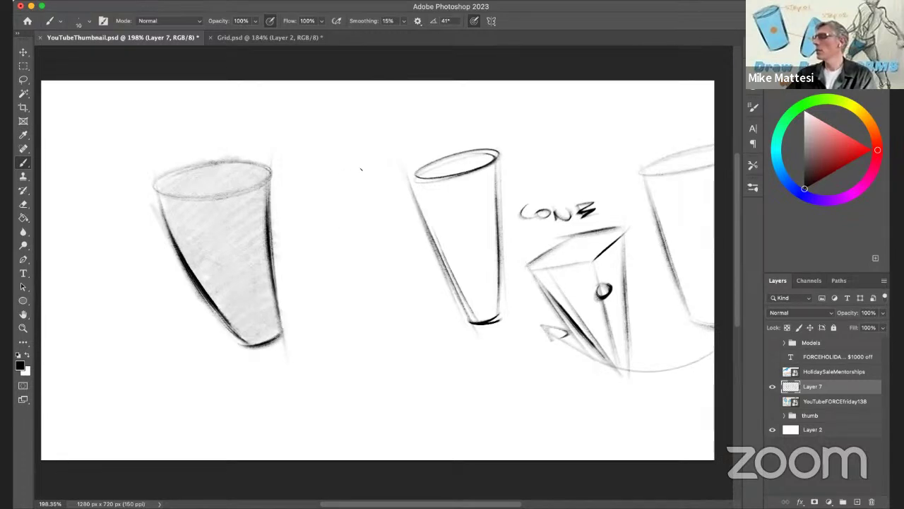
mouse_move(379, 162)
mouse_down()
mouse_move(390, 194)
mouse_move(371, 230)
mouse_up()
mouse_move(384, 169)
mouse_down()
mouse_move(387, 216)
mouse_move(330, 282)
mouse_up()
mouse_move(345, 223)
mouse_down()
mouse_move(330, 255)
mouse_move(335, 290)
mouse_up()
drag(369, 236, 375, 283)
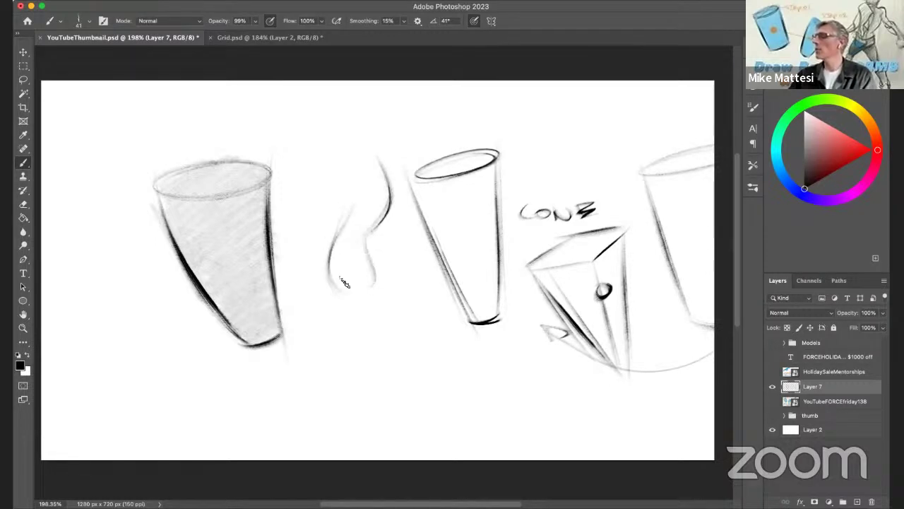
Step: Reinforce the figure's lower back and buttock contours and sweep the belly curve down along the front of the thigh
mouse_move(377, 159)
mouse_down()
mouse_move(356, 251)
mouse_move(372, 246)
mouse_move(368, 226)
mouse_move(375, 265)
mouse_move(374, 227)
mouse_move(369, 241)
mouse_move(412, 286)
mouse_up()
mouse_move(349, 294)
mouse_down()
mouse_move(358, 293)
mouse_move(336, 321)
mouse_up()
drag(331, 260, 348, 345)
drag(380, 308, 359, 311)
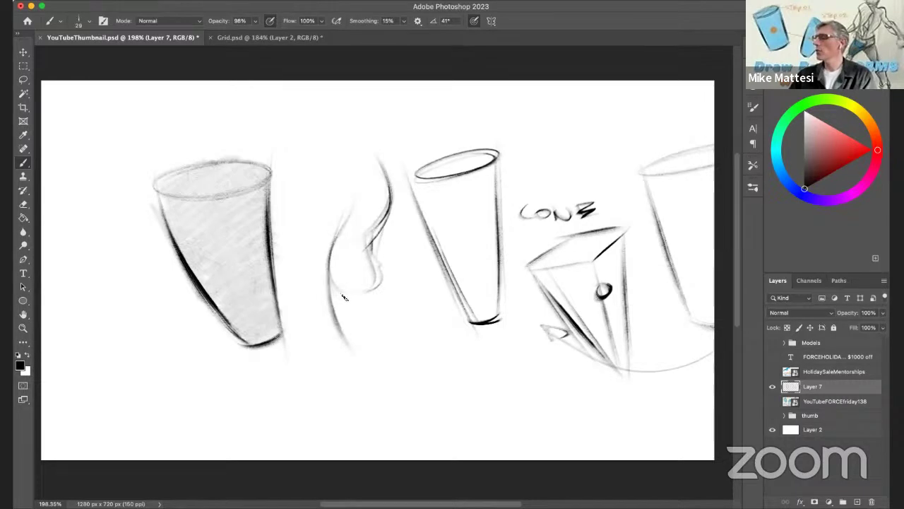
Step: Build the figure's thigh as a tapered cylinder with an elliptical top, and add a lower leg with a curved calf
drag(335, 282, 373, 270)
drag(365, 279, 364, 353)
mouse_move(364, 301)
mouse_down()
mouse_move(351, 346)
mouse_move(329, 293)
mouse_move(353, 338)
mouse_move(370, 344)
mouse_move(346, 345)
mouse_move(371, 333)
mouse_move(367, 345)
mouse_move(363, 333)
mouse_move(359, 399)
mouse_up()
drag(366, 347, 355, 402)
drag(372, 362, 352, 410)
mouse_move(350, 346)
mouse_down()
mouse_move(348, 407)
mouse_move(356, 401)
mouse_up()
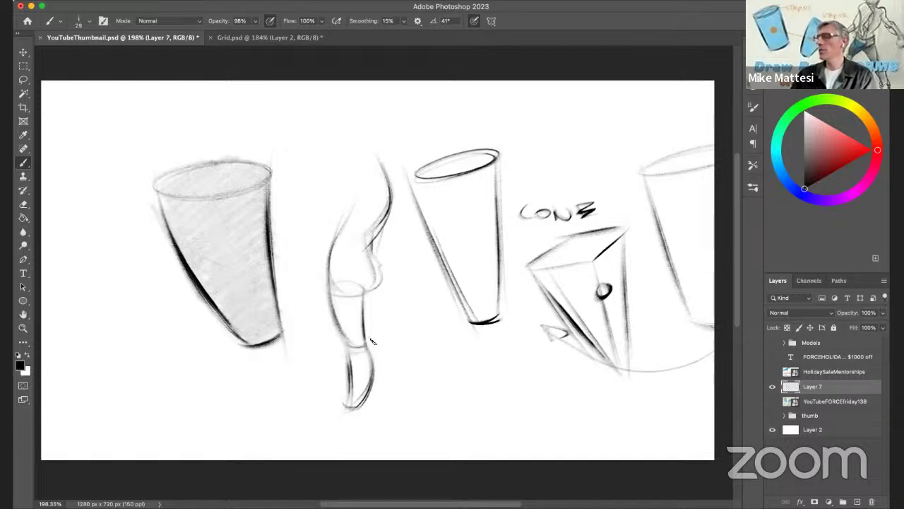
Step: Shade the figure's thigh and lower leg in light gray and erase the large shaded cup shape beside the figure
drag(396, 311, 422, 310)
mouse_move(346, 286)
mouse_down()
mouse_move(335, 322)
mouse_move(370, 313)
mouse_move(344, 335)
mouse_move(370, 352)
mouse_move(358, 368)
mouse_move(369, 383)
mouse_move(375, 373)
mouse_move(358, 399)
mouse_up()
drag(382, 286, 364, 287)
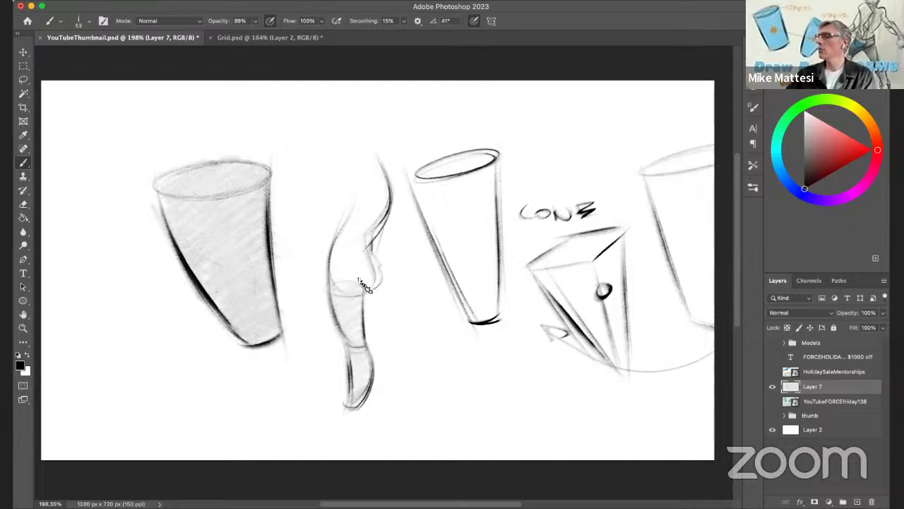
mouse_move(283, 181)
mouse_down()
mouse_move(276, 262)
mouse_move(269, 176)
mouse_move(295, 348)
mouse_move(242, 282)
mouse_move(186, 167)
mouse_move(257, 317)
mouse_up()
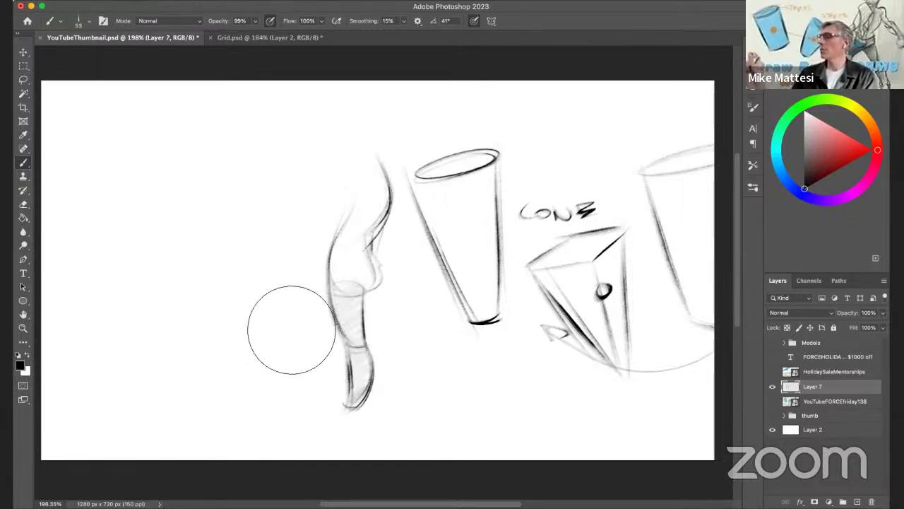
Step: Outline the figure's torso above the hips with a rounded upper back and straighter front, and shade it light gray
mouse_move(346, 163)
mouse_down()
mouse_move(408, 172)
mouse_move(377, 231)
mouse_up()
drag(414, 195, 374, 235)
drag(359, 175, 338, 235)
drag(411, 188, 370, 238)
mouse_move(359, 185)
mouse_down()
mouse_move(347, 225)
mouse_move(373, 237)
mouse_up()
drag(396, 183, 467, 174)
mouse_move(388, 176)
mouse_down()
mouse_move(369, 189)
mouse_move(387, 192)
mouse_move(382, 229)
mouse_move(402, 244)
mouse_move(352, 248)
mouse_up()
Step: Add a rounded shoulder at the top of the torso and extend a tapering arm horizontally forward from it
drag(361, 188, 352, 191)
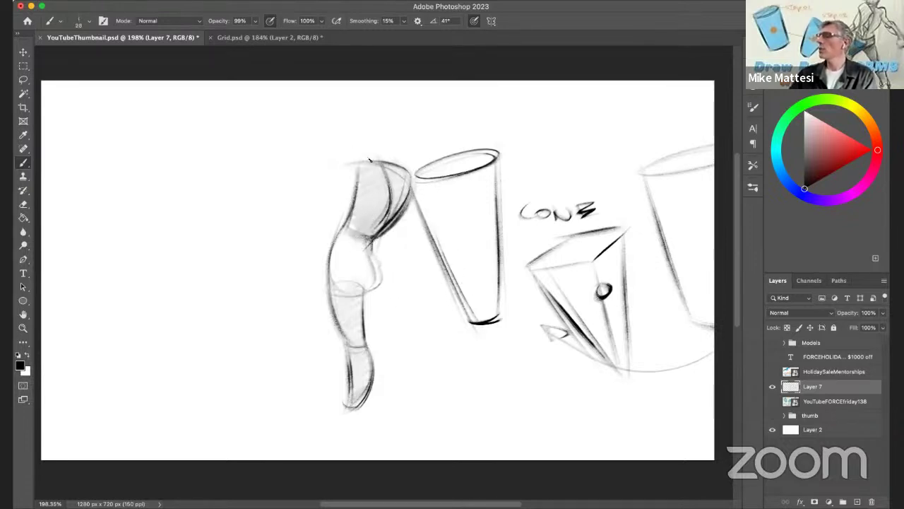
drag(375, 160, 337, 164)
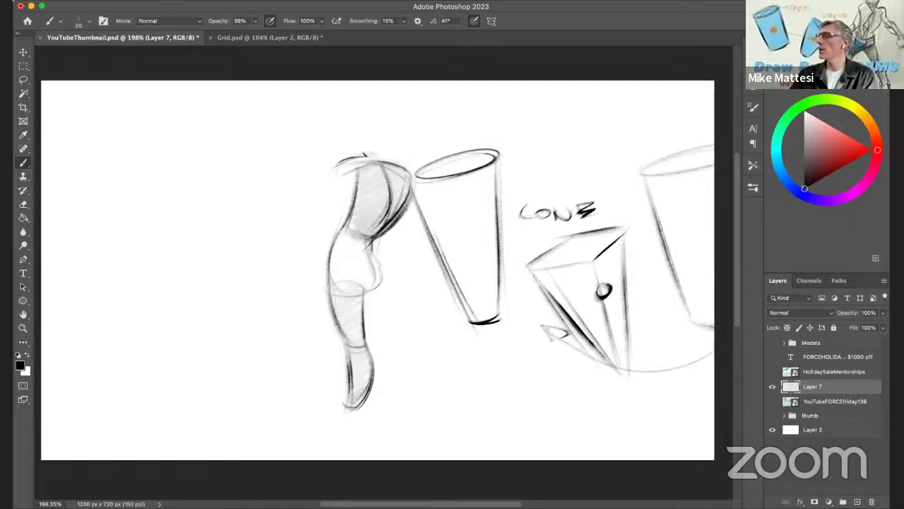
mouse_move(352, 167)
mouse_down()
mouse_move(363, 167)
mouse_move(325, 184)
mouse_up()
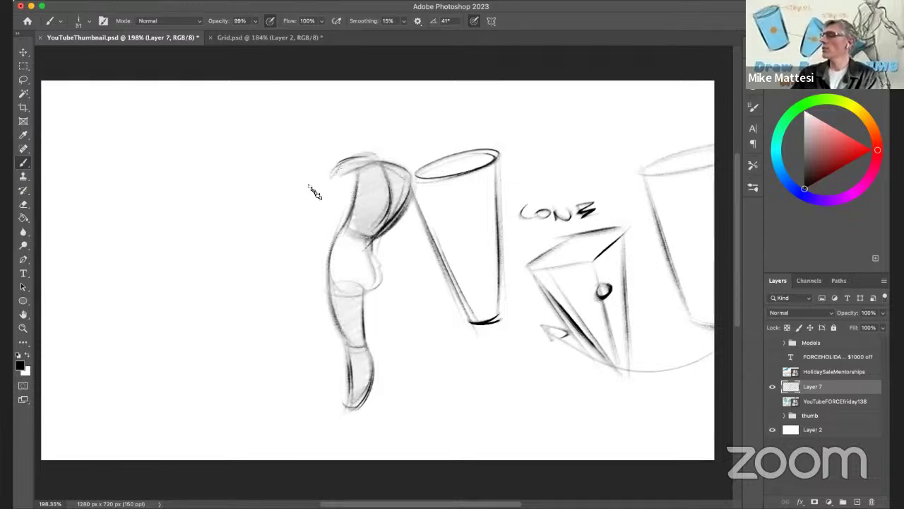
mouse_move(262, 178)
mouse_down()
mouse_move(357, 185)
mouse_move(243, 170)
mouse_move(347, 177)
mouse_up()
mouse_move(267, 174)
mouse_down()
mouse_move(239, 169)
mouse_move(307, 178)
mouse_move(365, 160)
mouse_up()
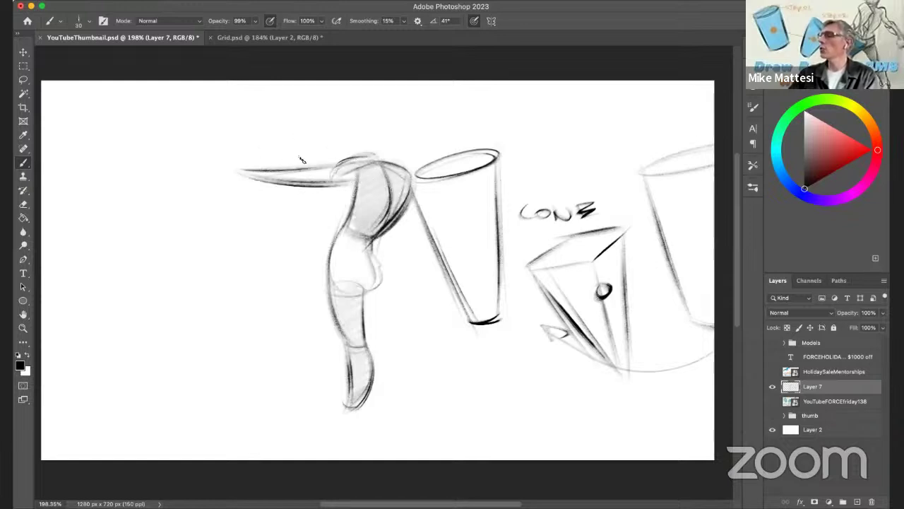
Step: Define the extended arm with a curved elbow line, a rounded wrist end, a slight forearm bulge and a darker upper-arm underside
drag(297, 168, 295, 178)
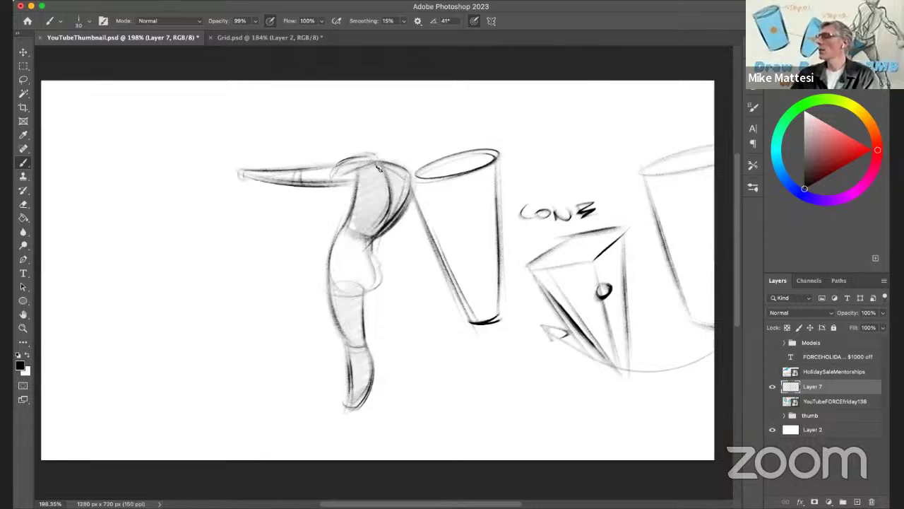
key(bracketright)
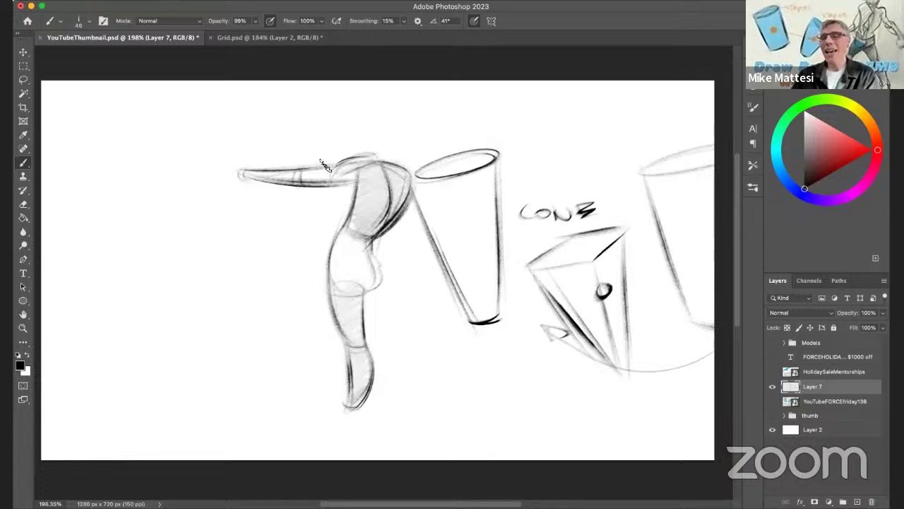
key(z)
drag(332, 188, 358, 182)
drag(363, 217, 420, 235)
key(b)
drag(364, 235, 346, 230)
drag(344, 174, 326, 171)
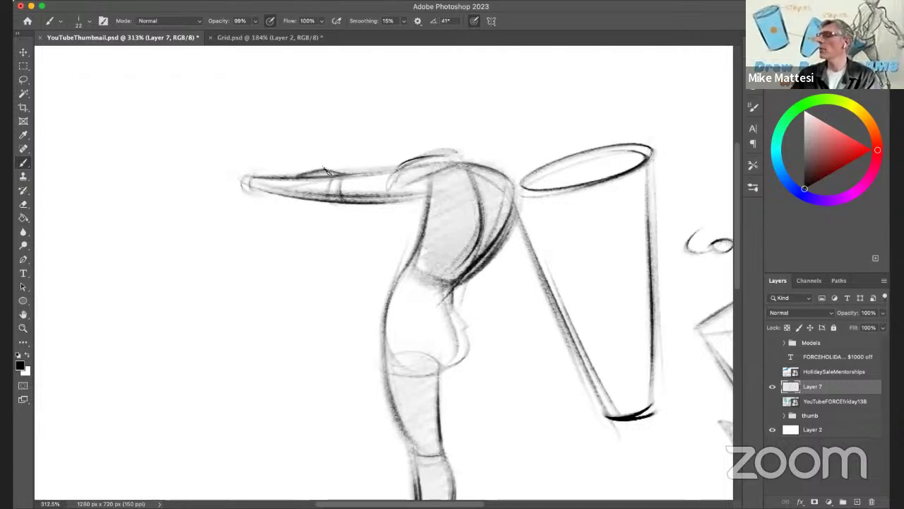
drag(421, 200, 378, 202)
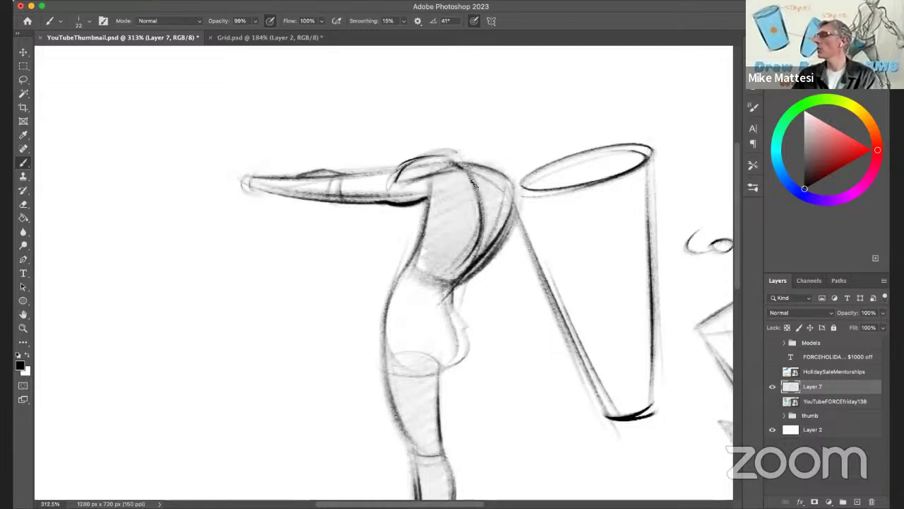
Step: Add curved shoulder-blade lines on the upper torso and shade the extended arm light gray
mouse_move(422, 172)
mouse_down()
mouse_move(481, 196)
mouse_move(478, 189)
mouse_move(450, 221)
mouse_up()
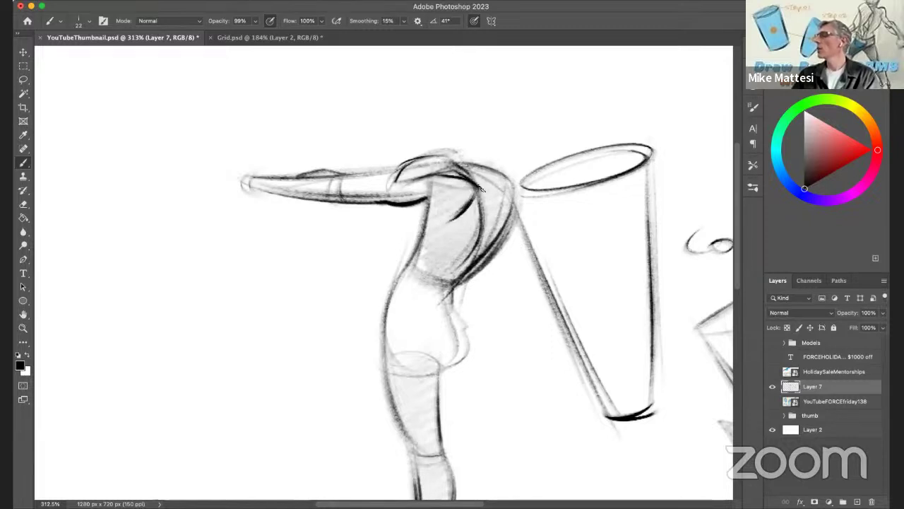
drag(364, 175, 339, 173)
drag(248, 177, 247, 190)
drag(325, 206, 367, 206)
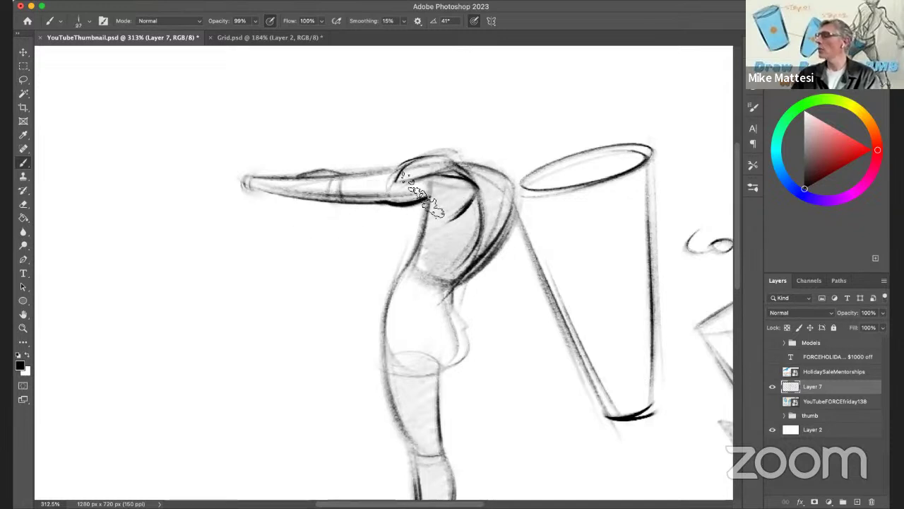
mouse_move(432, 192)
mouse_down()
mouse_move(387, 185)
mouse_move(342, 197)
mouse_move(383, 184)
mouse_move(272, 194)
mouse_up()
Step: Draw a large tapered cup beside the figure with an elliptical top, one curved side and one straighter side, and put a check mark inside
key(z)
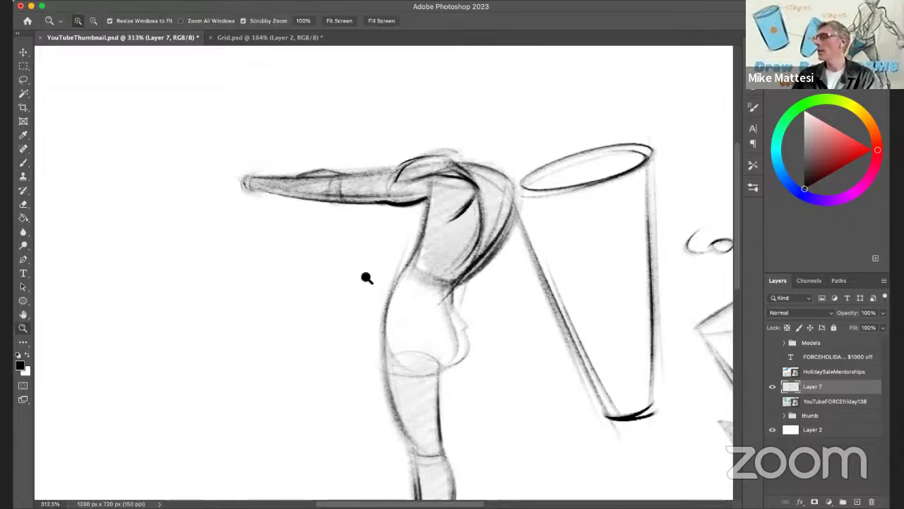
drag(365, 279, 343, 282)
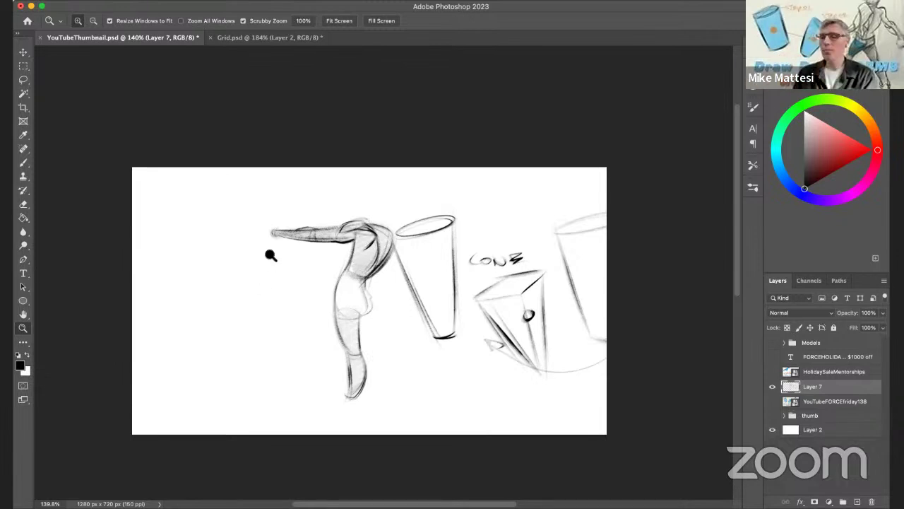
key(b)
mouse_move(170, 238)
mouse_down()
mouse_move(188, 333)
mouse_move(236, 382)
mouse_up()
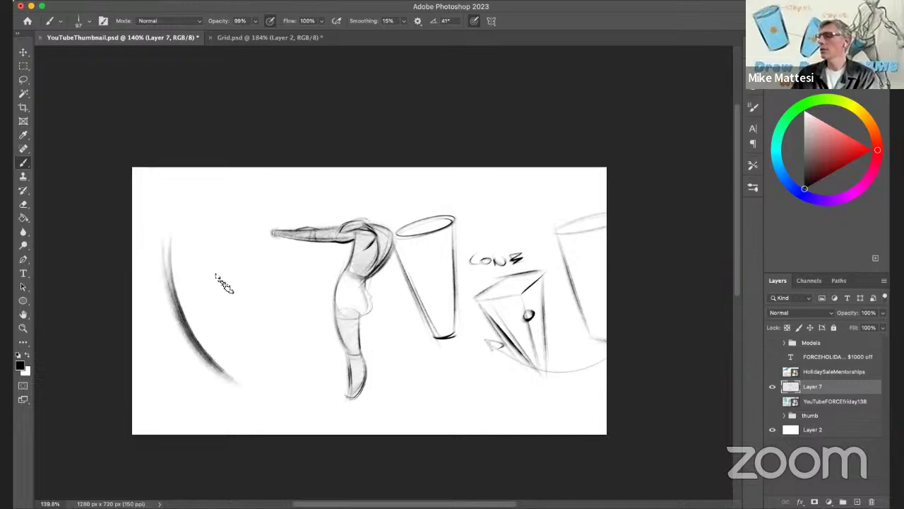
mouse_move(180, 242)
mouse_down()
mouse_move(233, 225)
mouse_move(257, 233)
mouse_move(155, 225)
mouse_move(239, 249)
mouse_up()
drag(222, 370, 255, 362)
mouse_move(257, 234)
mouse_down()
mouse_move(250, 348)
mouse_move(241, 295)
mouse_move(255, 251)
mouse_move(252, 358)
mouse_up()
key(super+z)
drag(253, 269, 257, 417)
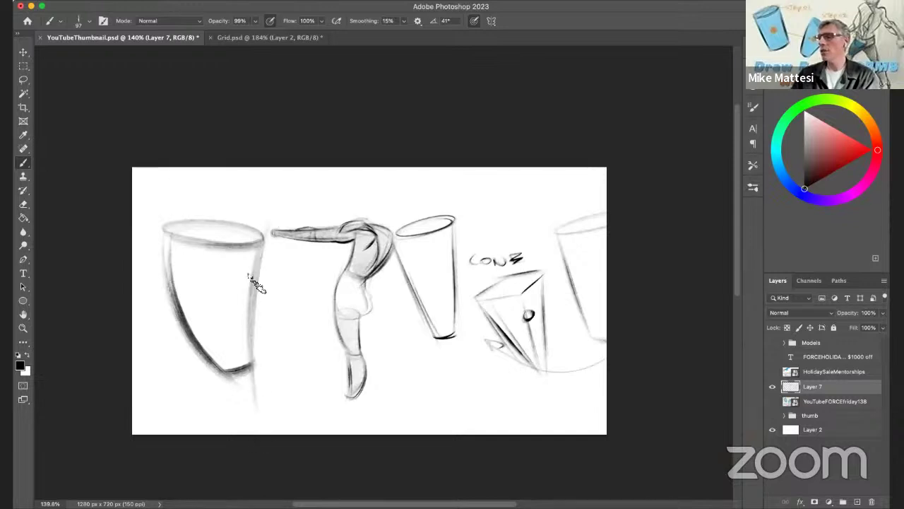
mouse_move(205, 288)
mouse_down()
mouse_move(212, 306)
mouse_move(235, 213)
mouse_up()
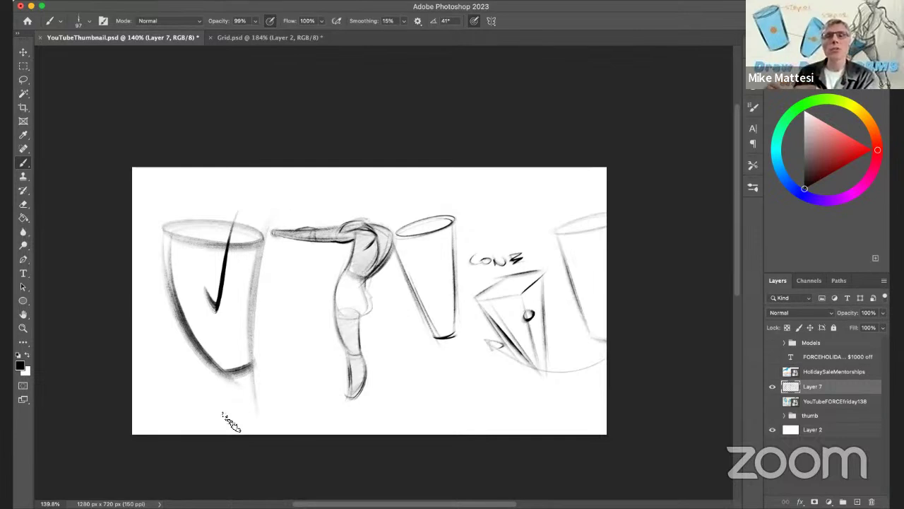
Step: Hide the sketch on Layer 7, show the HolidaySaleMentorships banner, and replace it with the FORCEHOLIDAY discount text
click(772, 386)
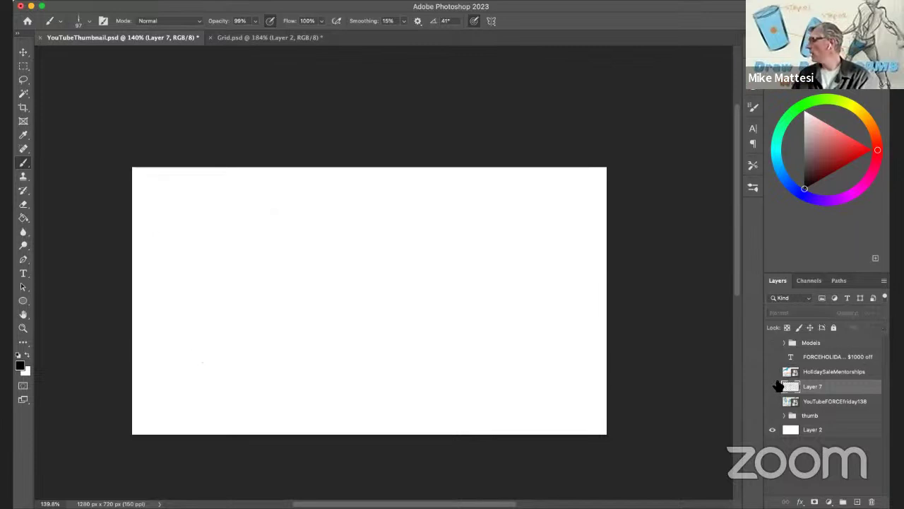
click(772, 372)
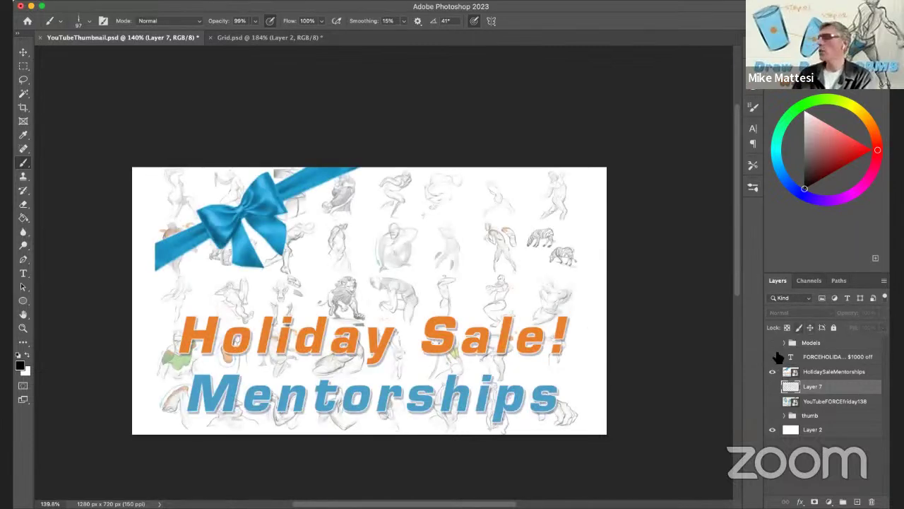
click(774, 371)
click(772, 357)
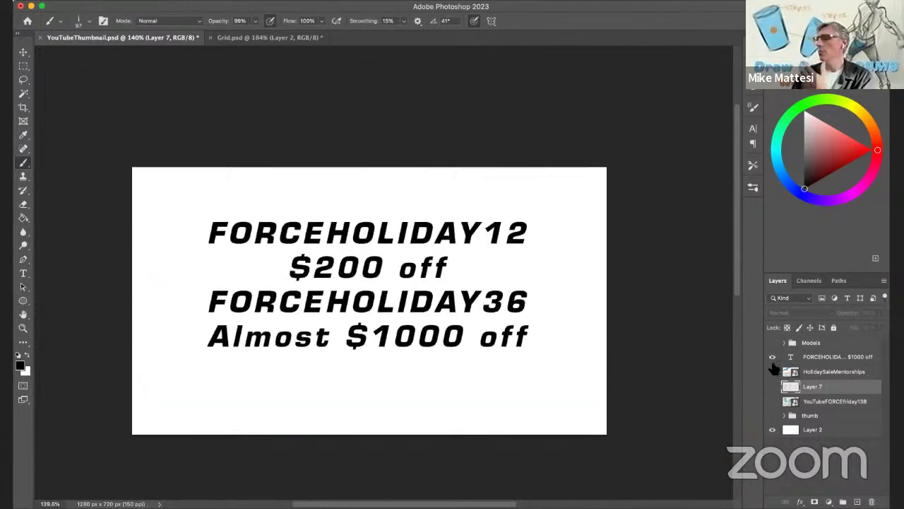